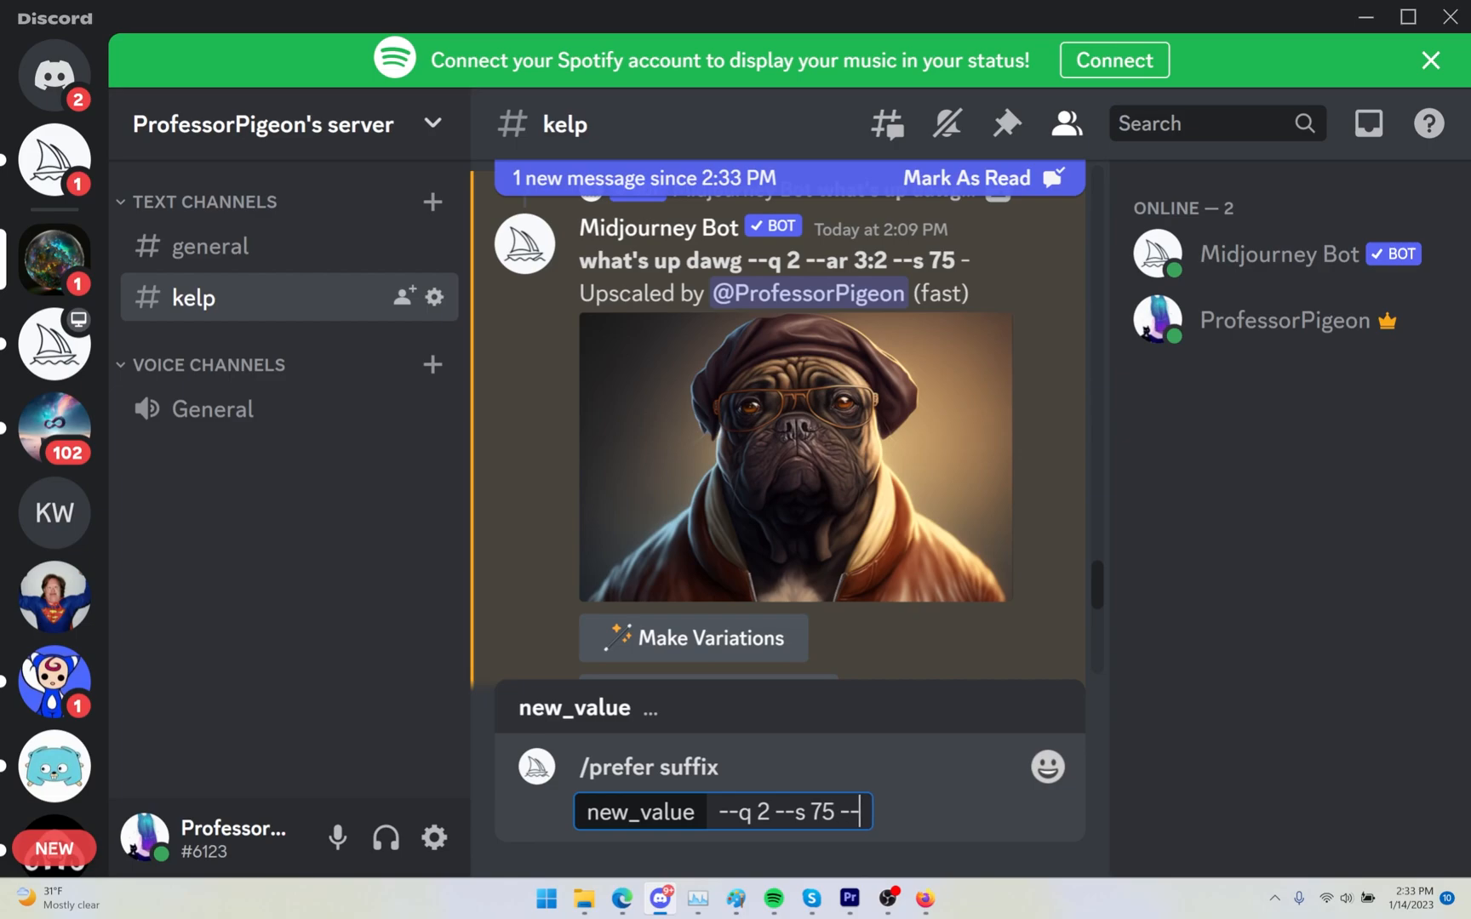
- Complete the preferred prompt suffix as --q 2 --s 75 --ar 2:3 and submit it
text(ar 2:3)
key(Return)
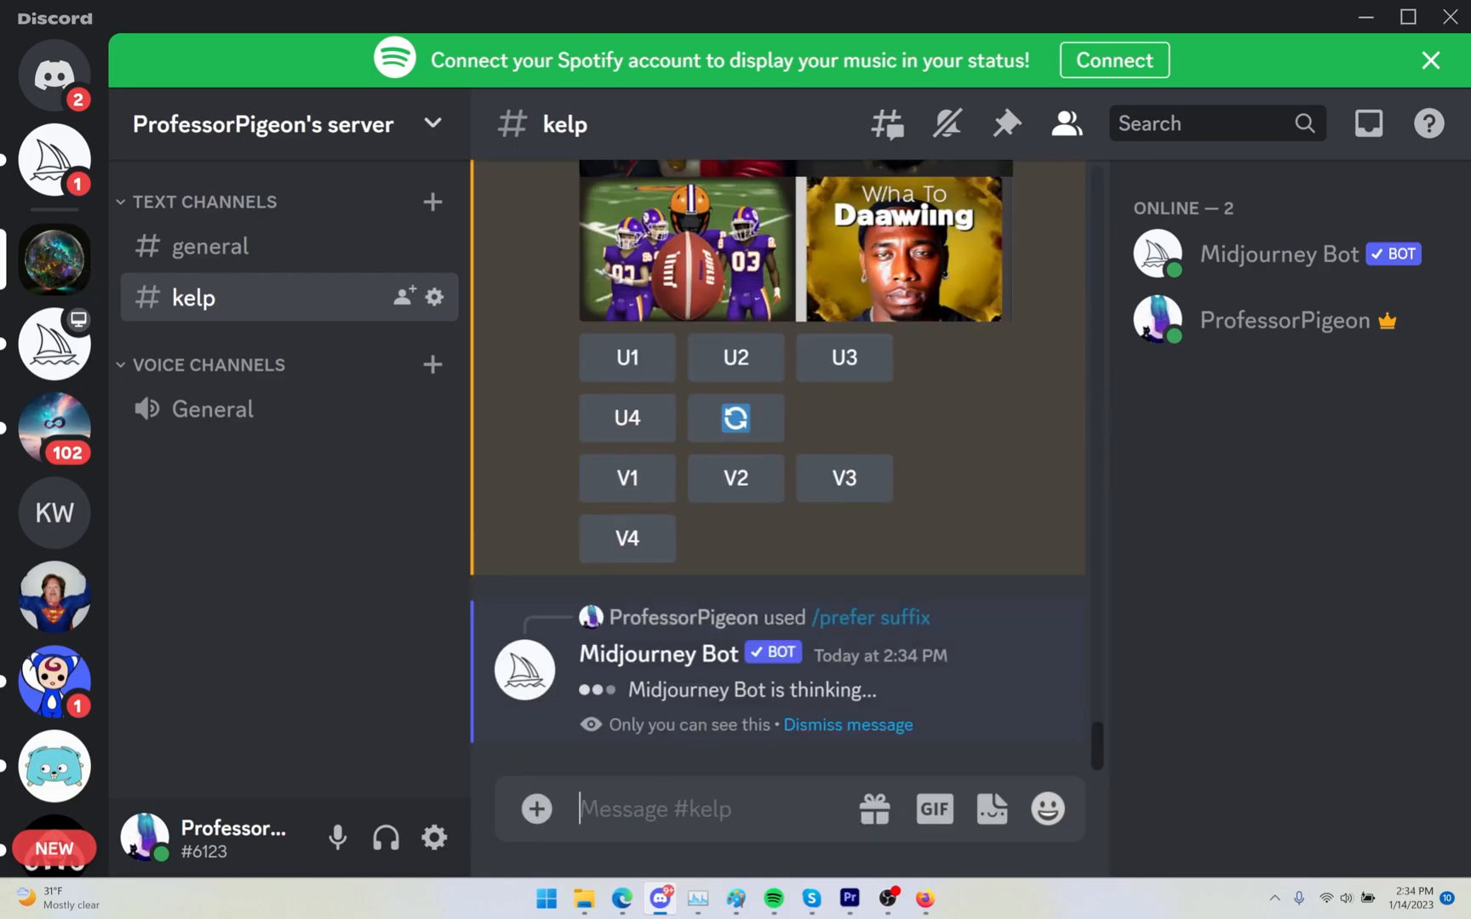
- Generate images with the /imagine command using the prompt "wubbuly woobis"
text(/)
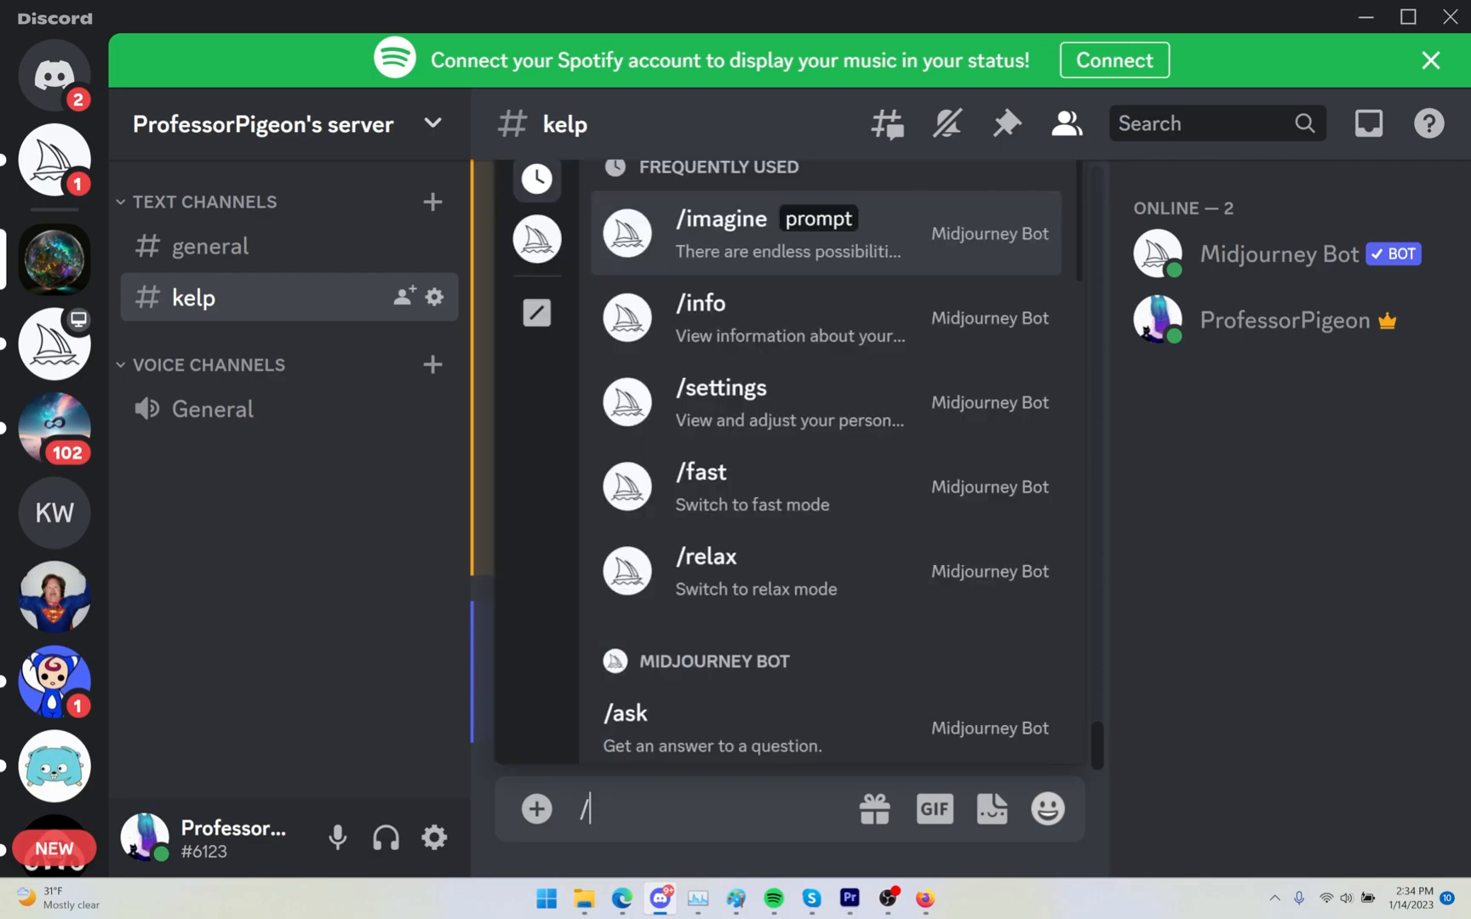
key(Tab)
text(wubbuly woo)
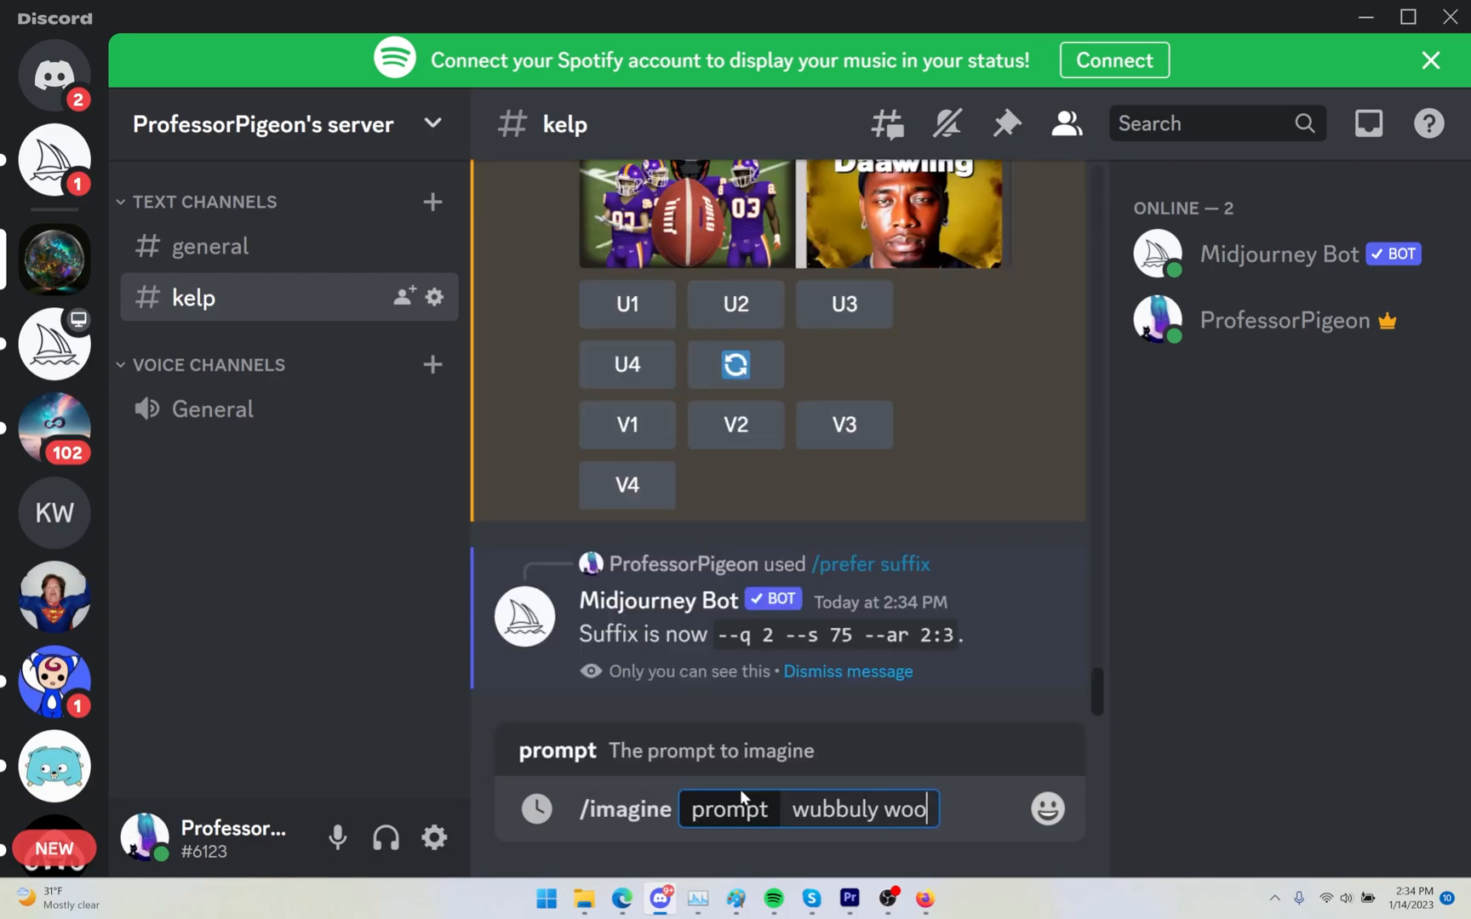
key(Return)
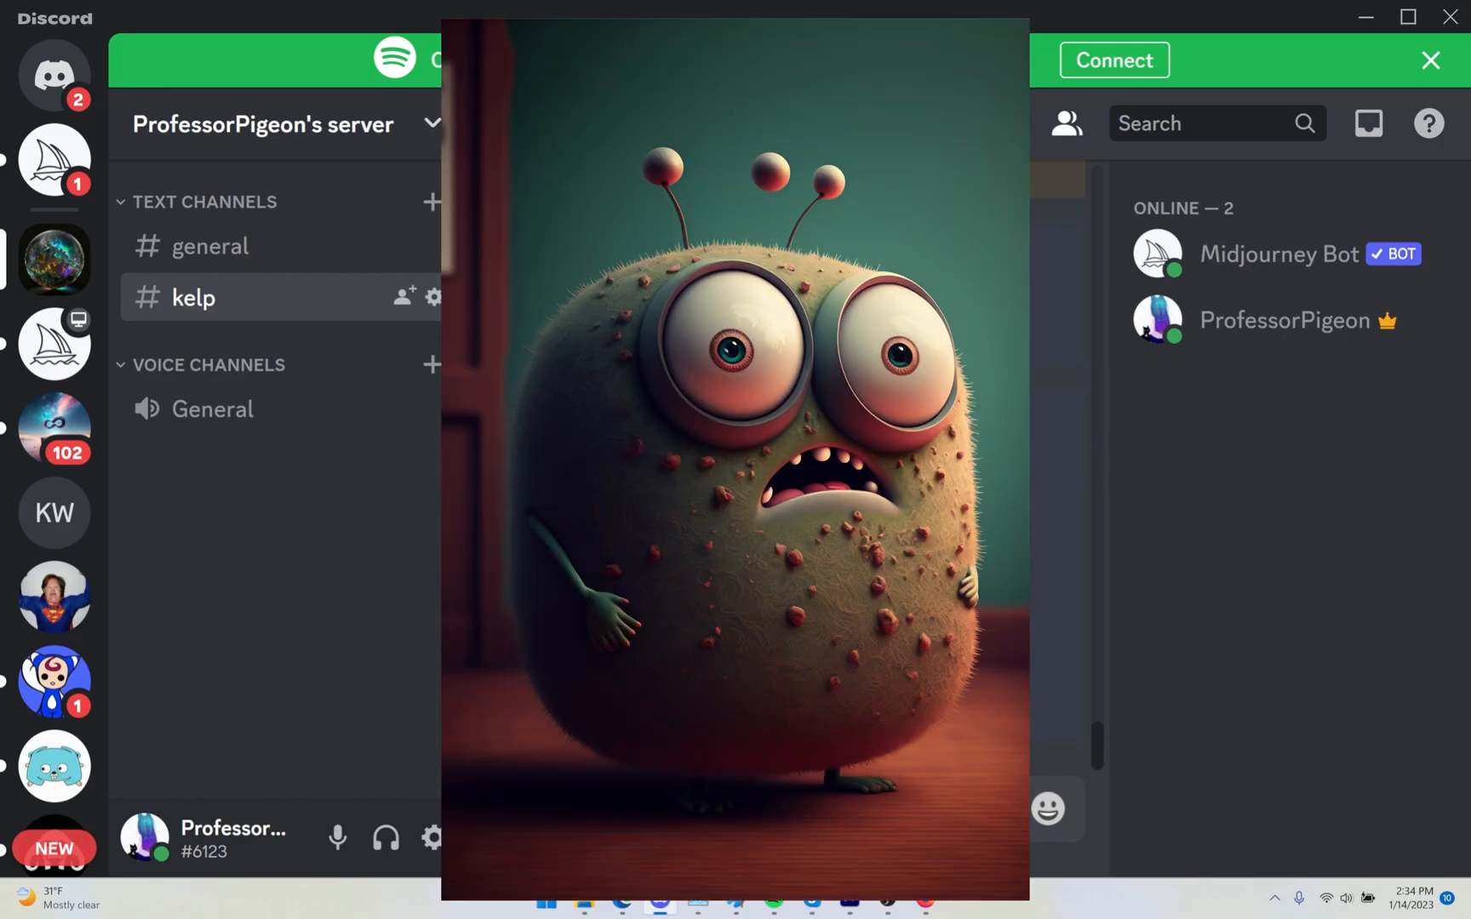
- Run the /info command and review the profile's usage, queued jobs and running jobs
text(/)
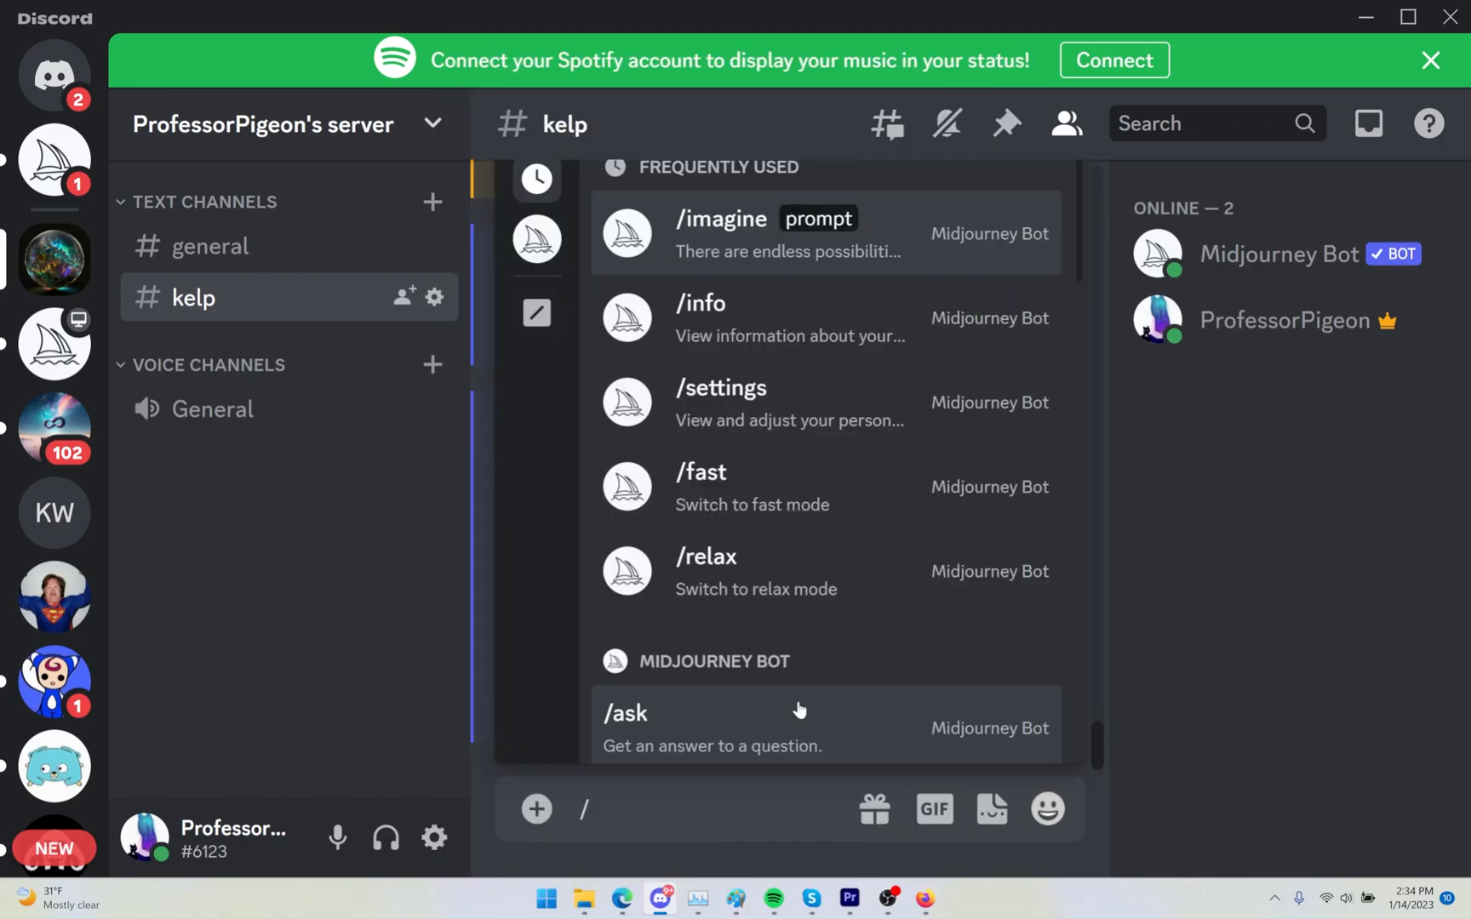
text(sett)
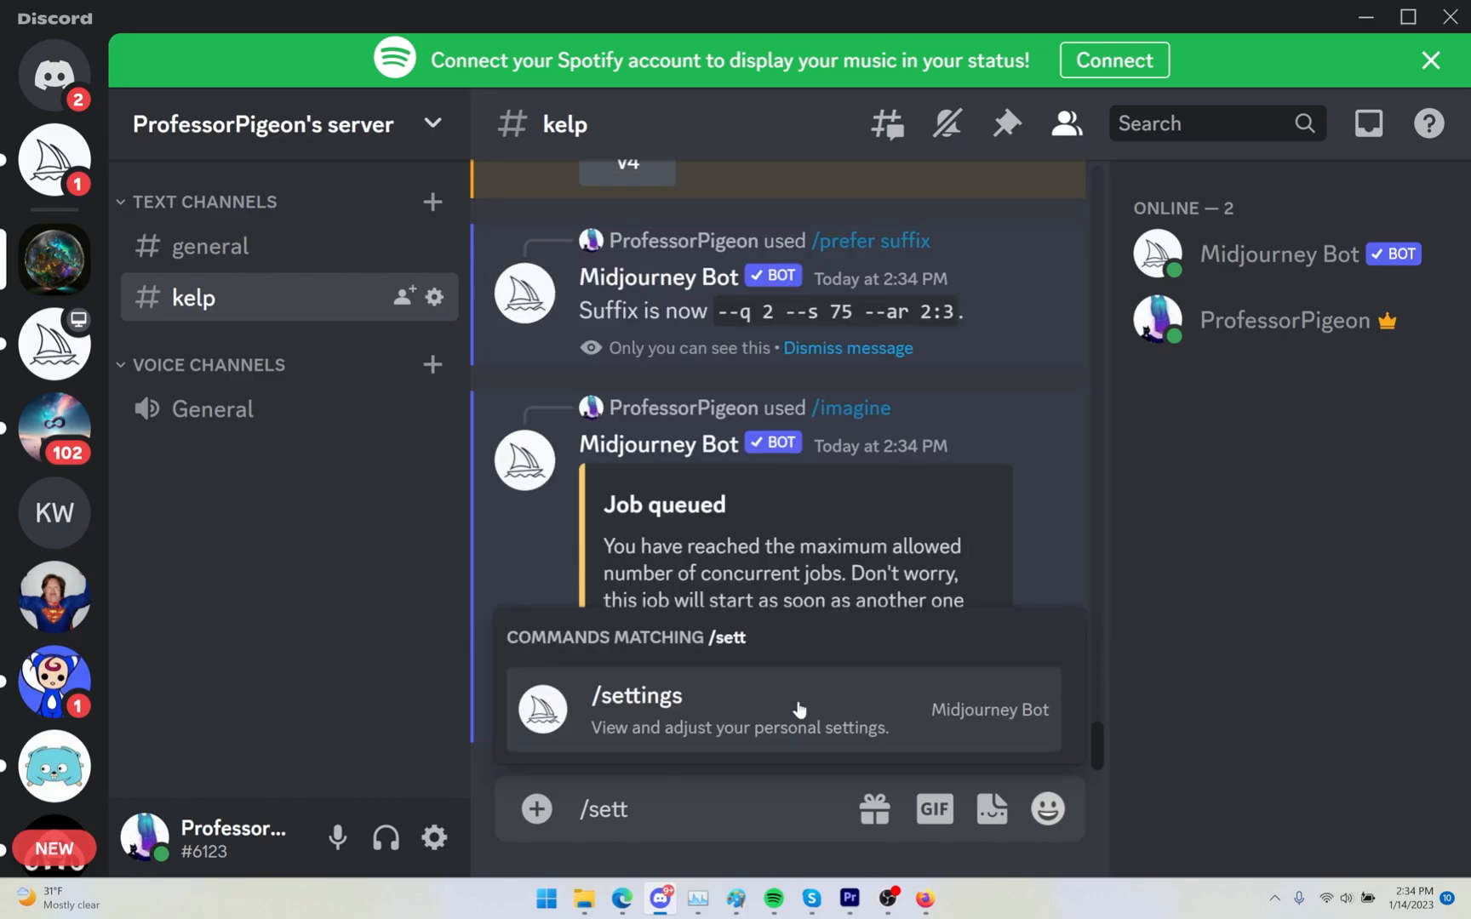
key(ctrl+a)
text(/info)
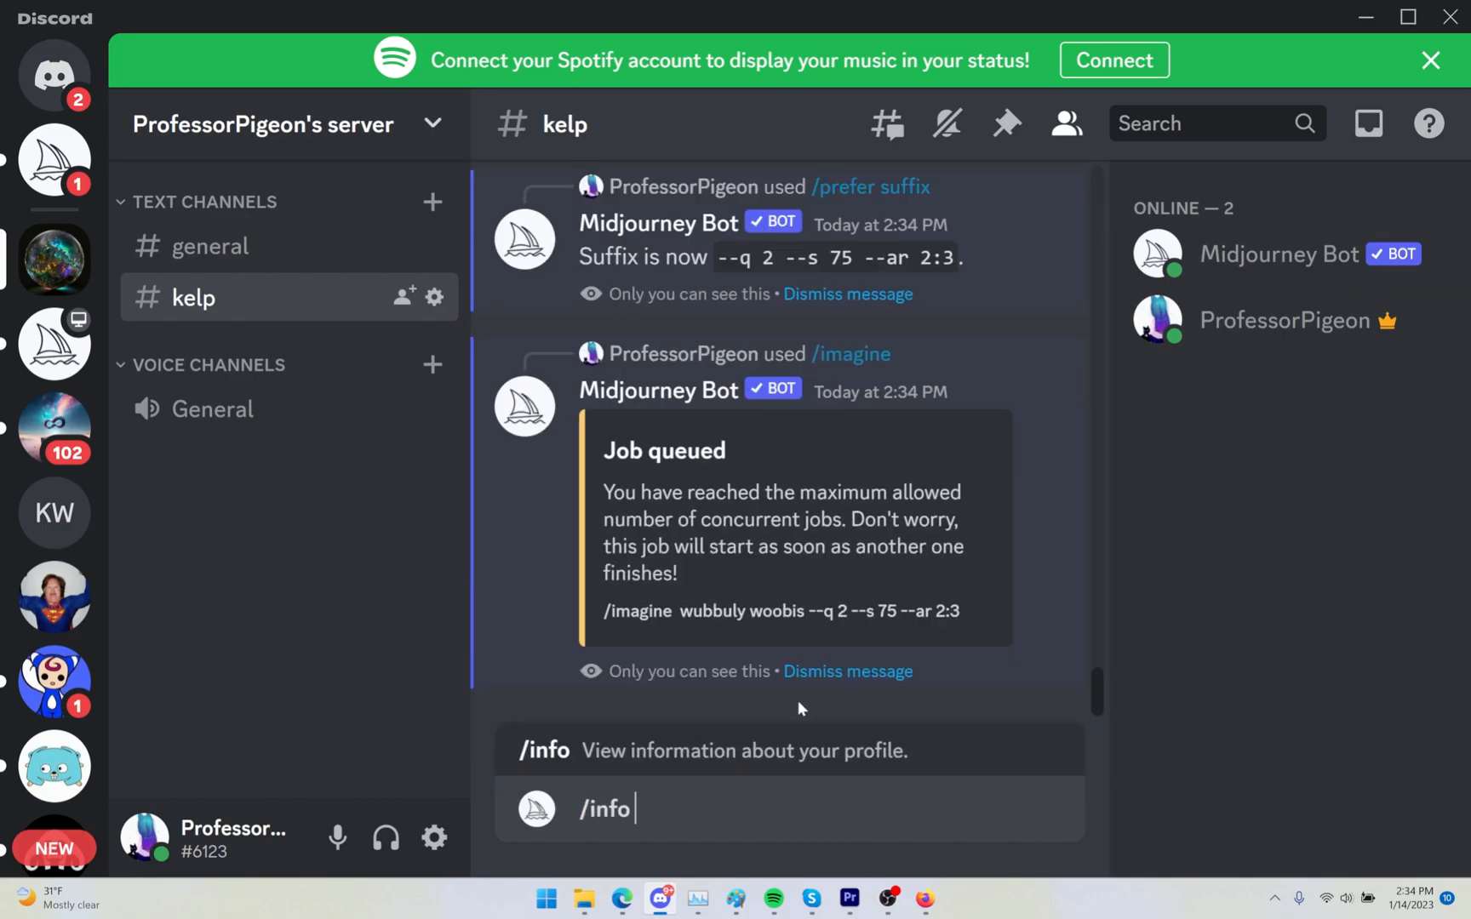
key(Return)
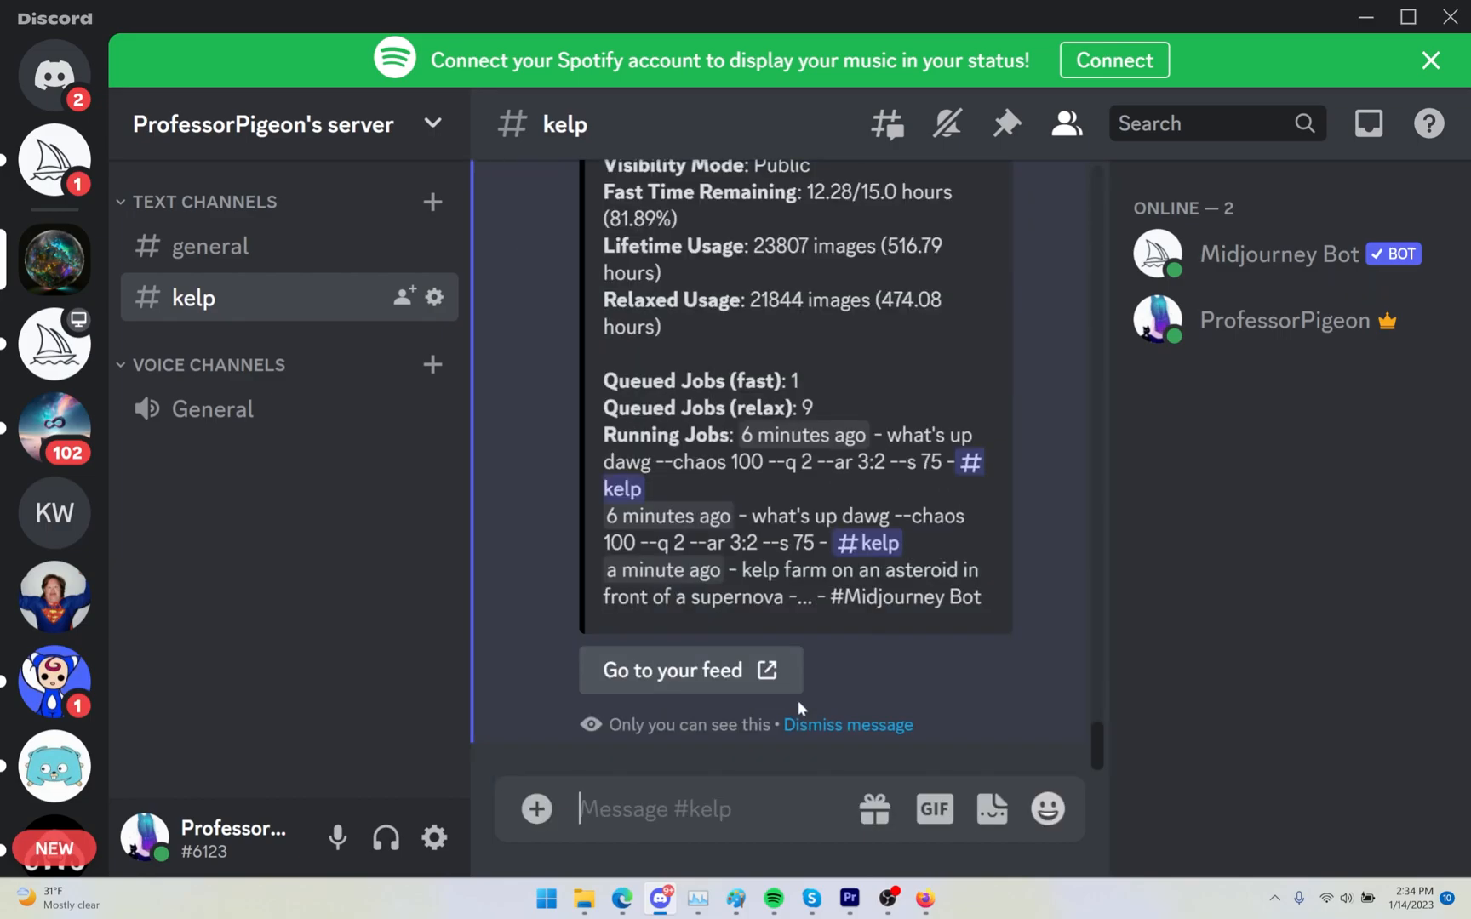
scroll(865, 477, up, 2)
scroll(862, 480, down, 2)
- Run the /settings command and review the version, quality, style, upscale and mode options
text(/sett)
key(Return)
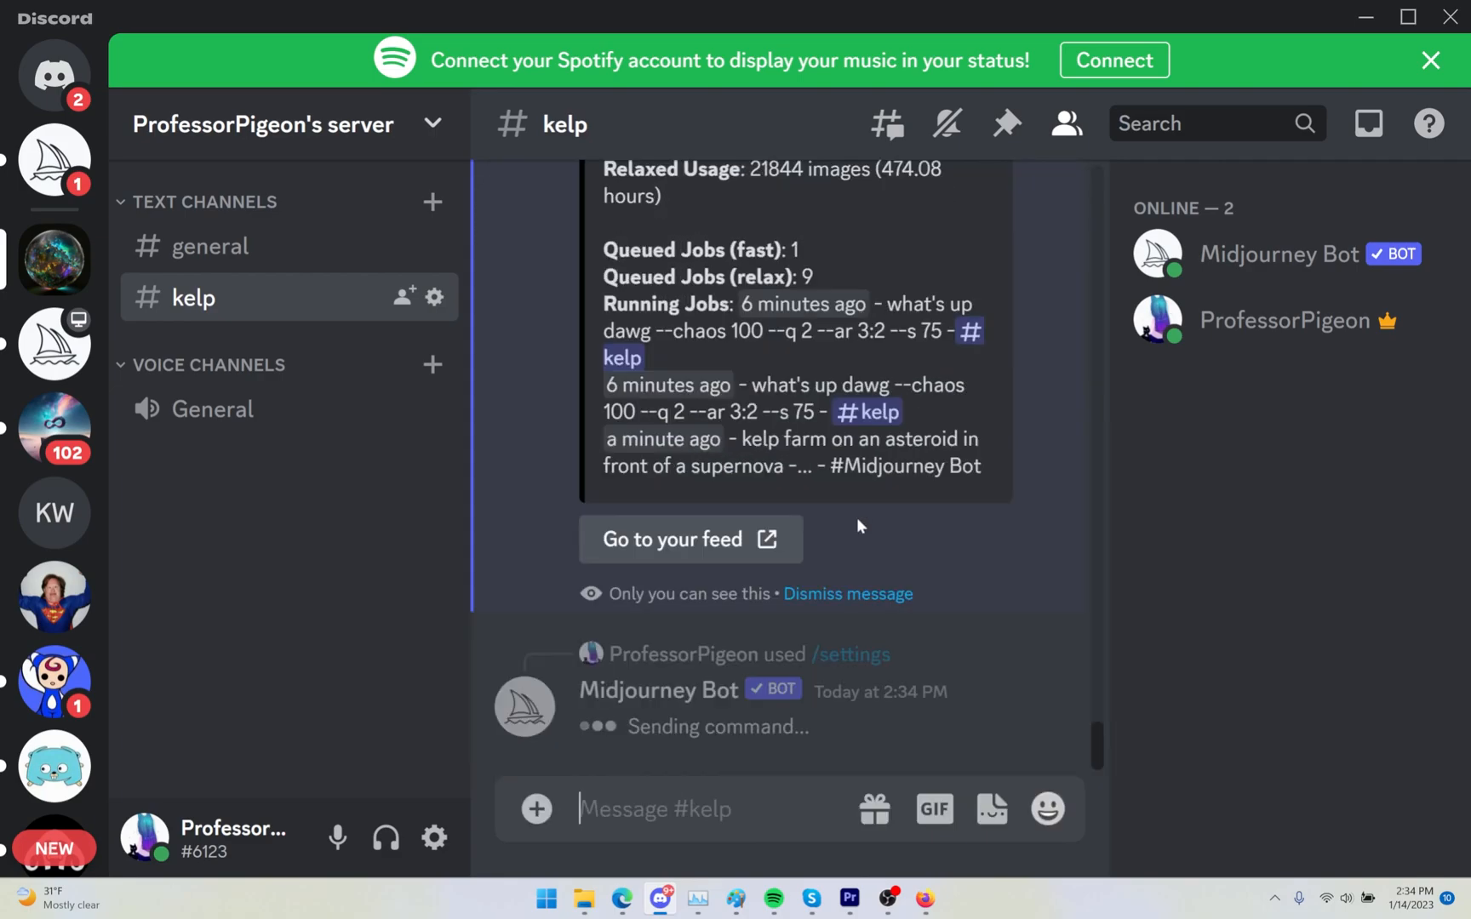
scroll(880, 555, up, 4)
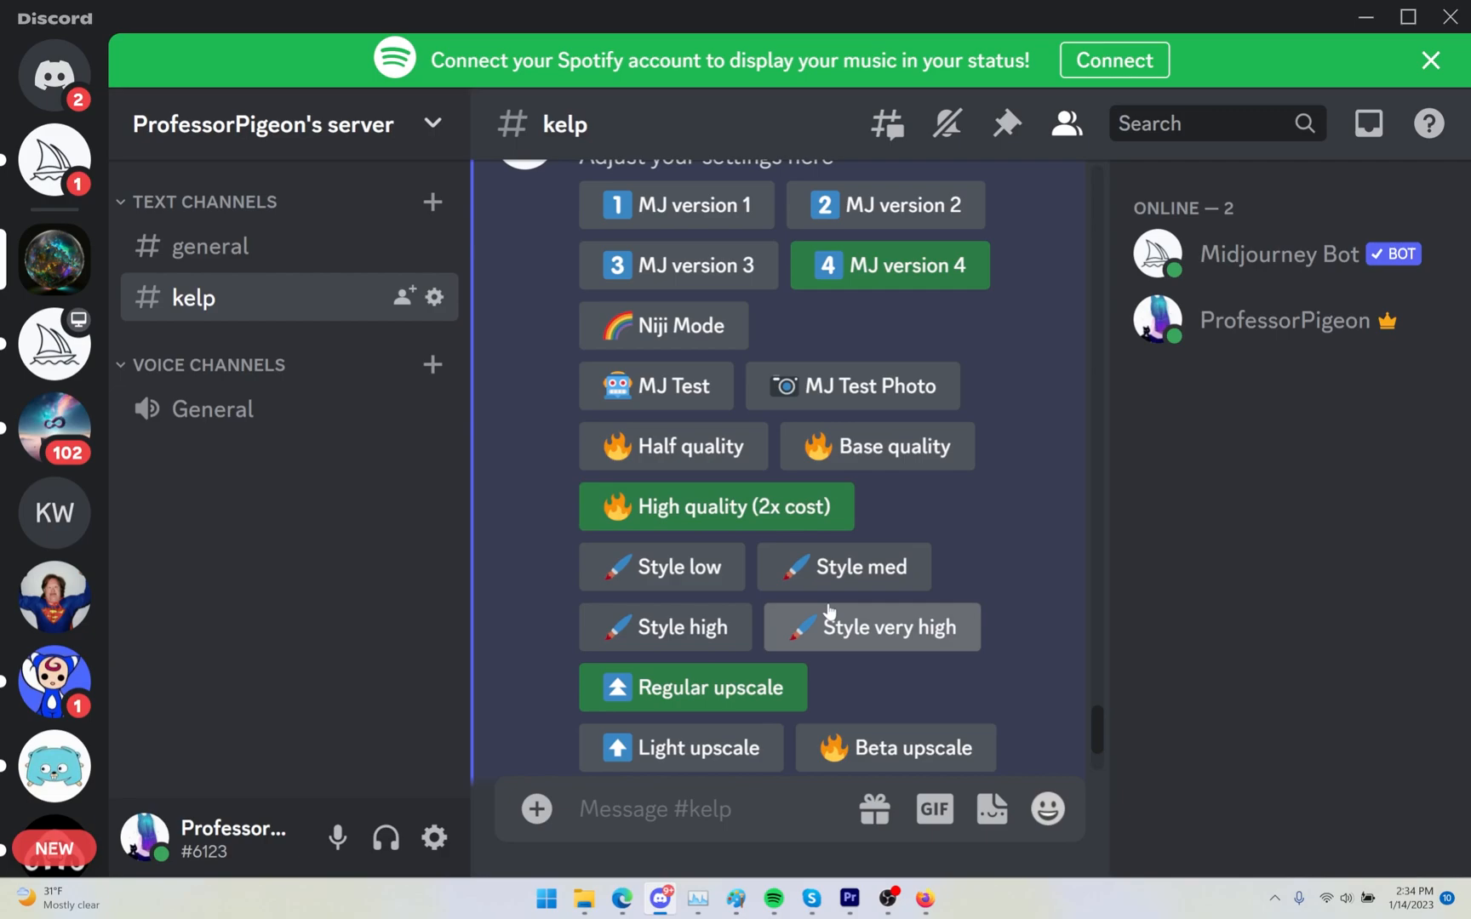
scroll(831, 610, down, 2)
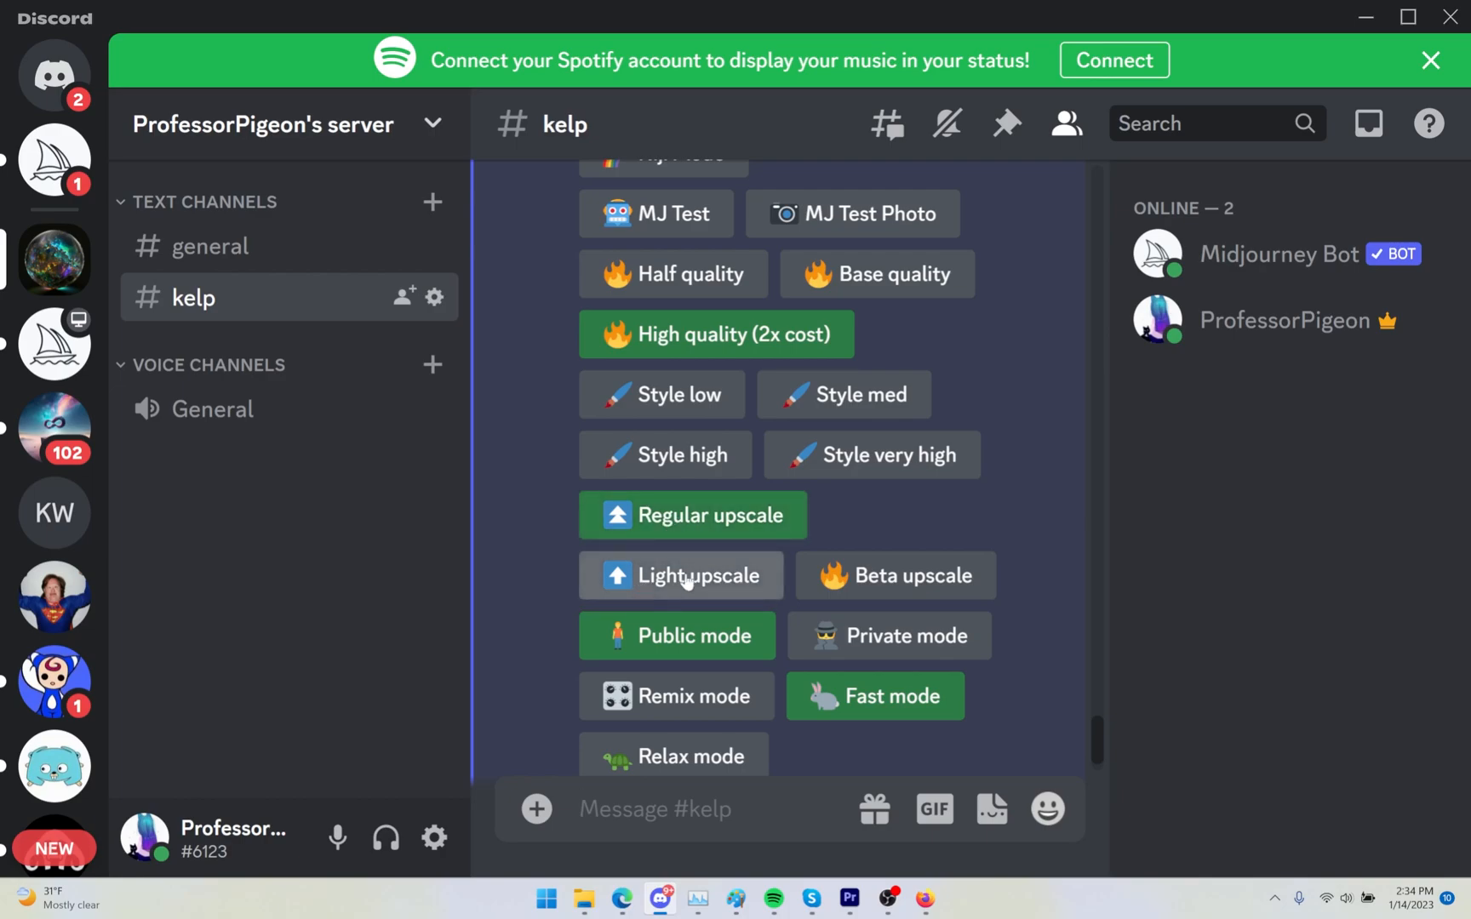
scroll(863, 535, down, 1)
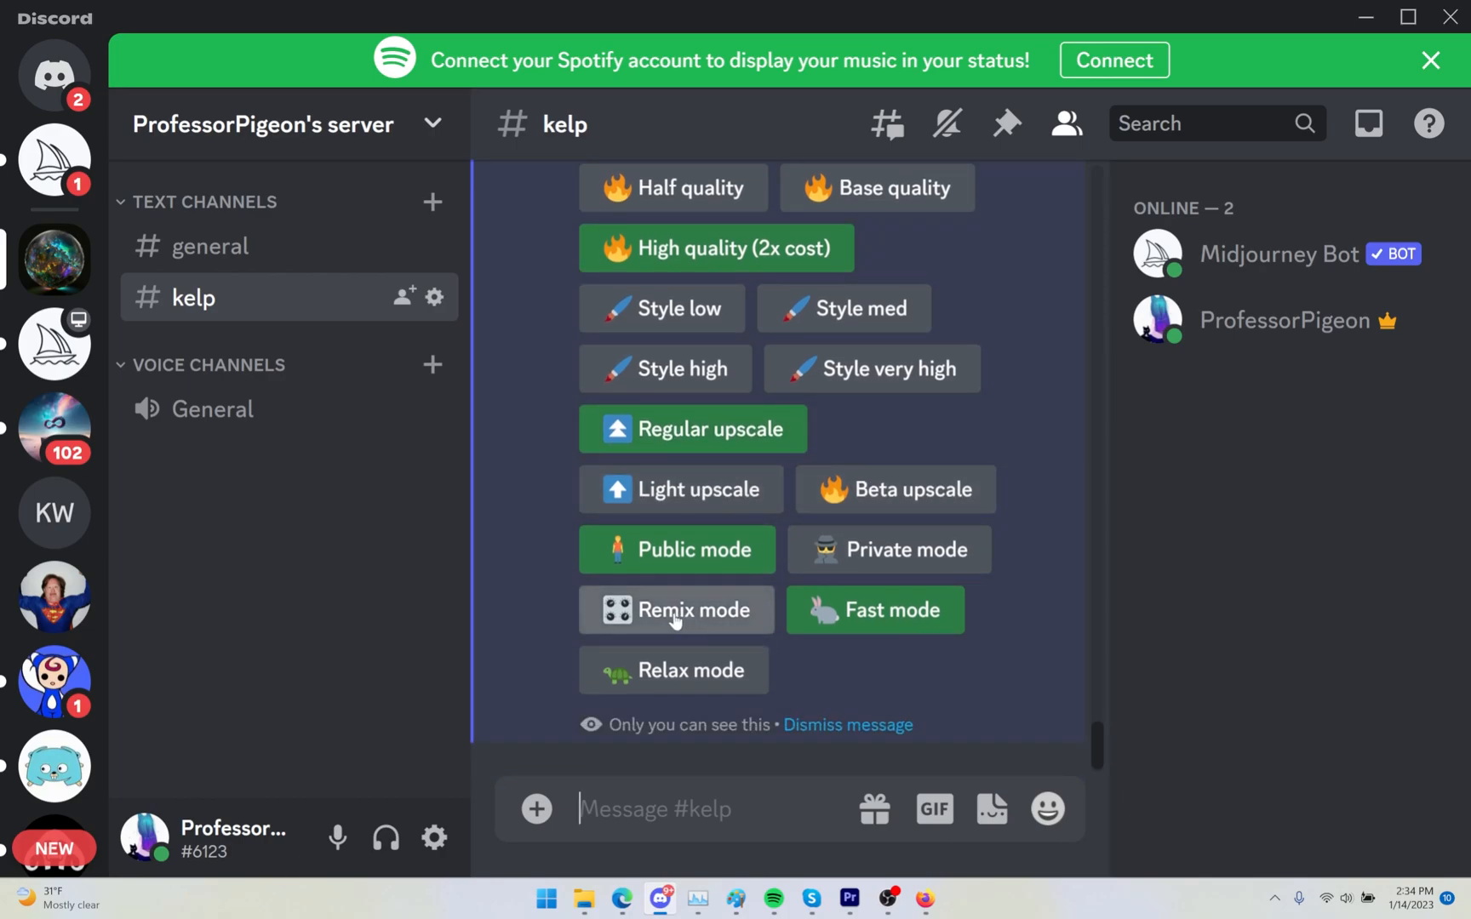
scroll(681, 608, up, 4)
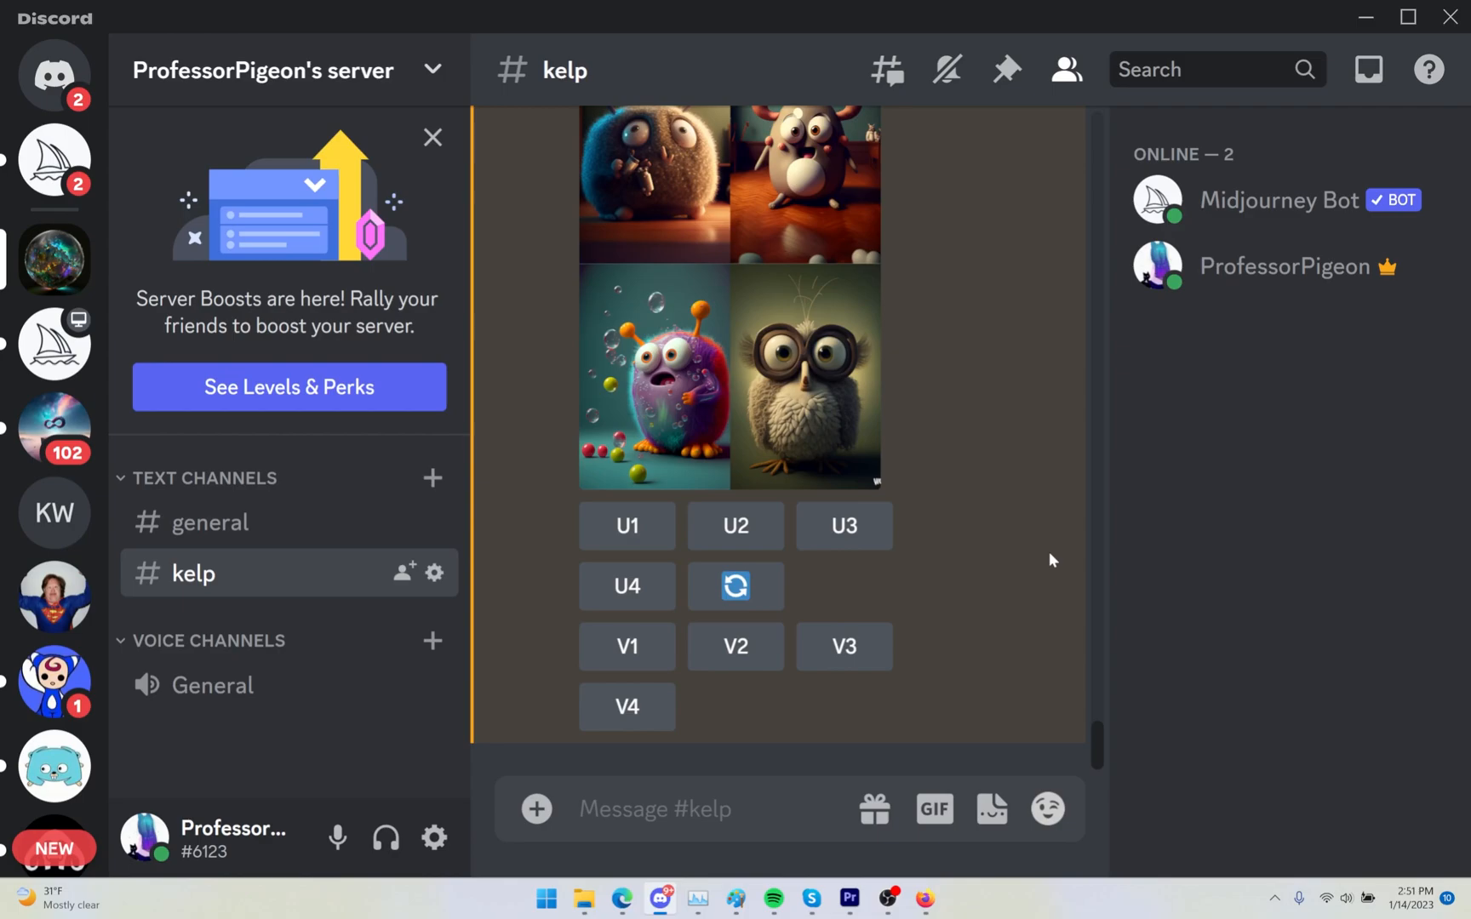
- Upscale image 3 of the first wubbuly woobis grid and reroll the prompt from that grid and the following result grids
scroll(793, 549, up, 2)
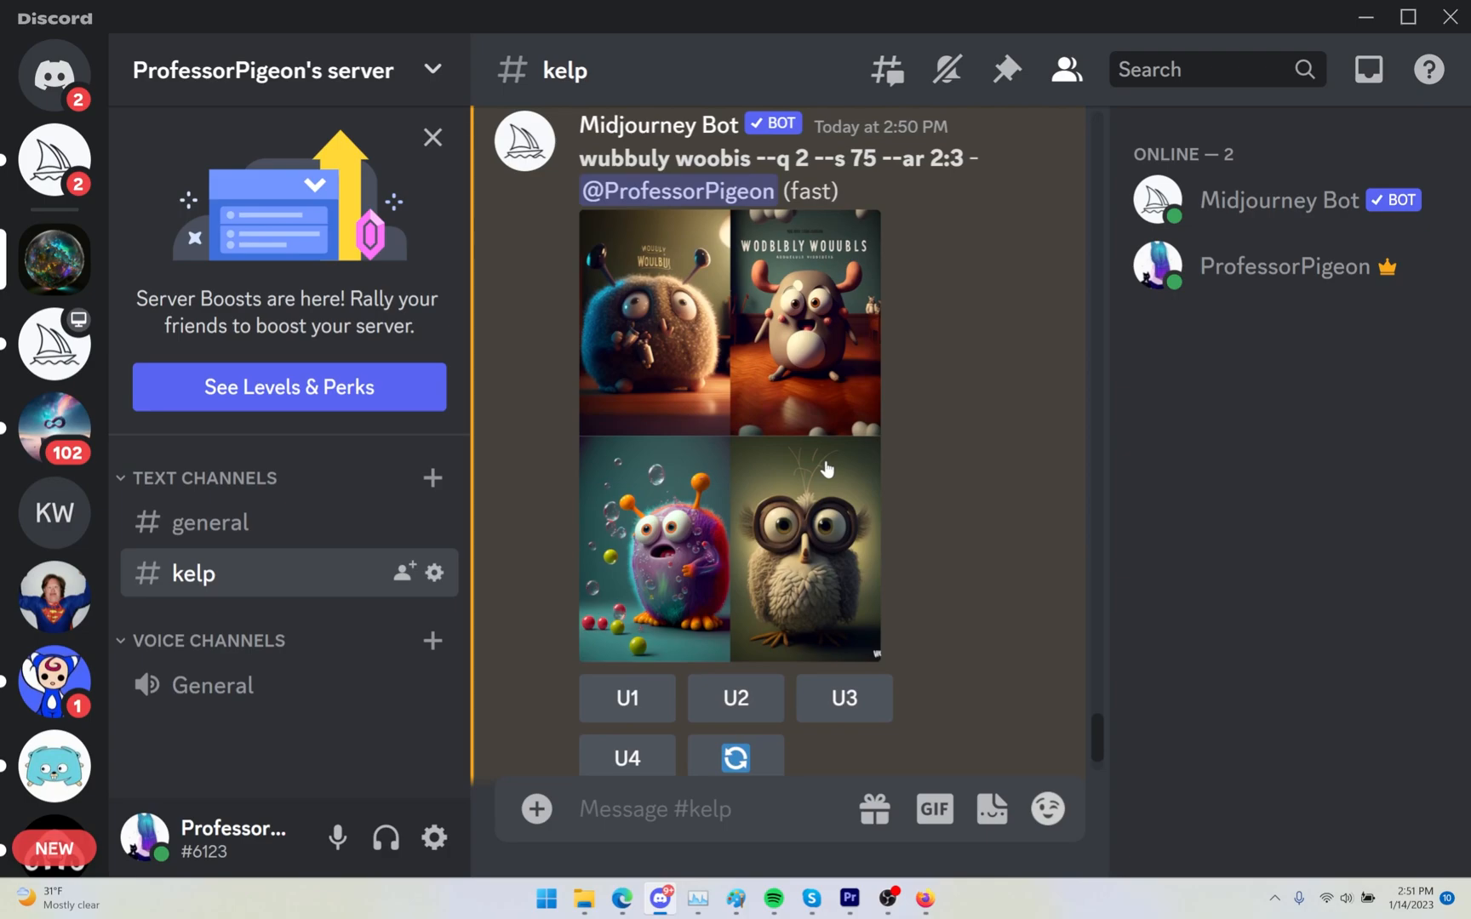
click(845, 698)
click(739, 759)
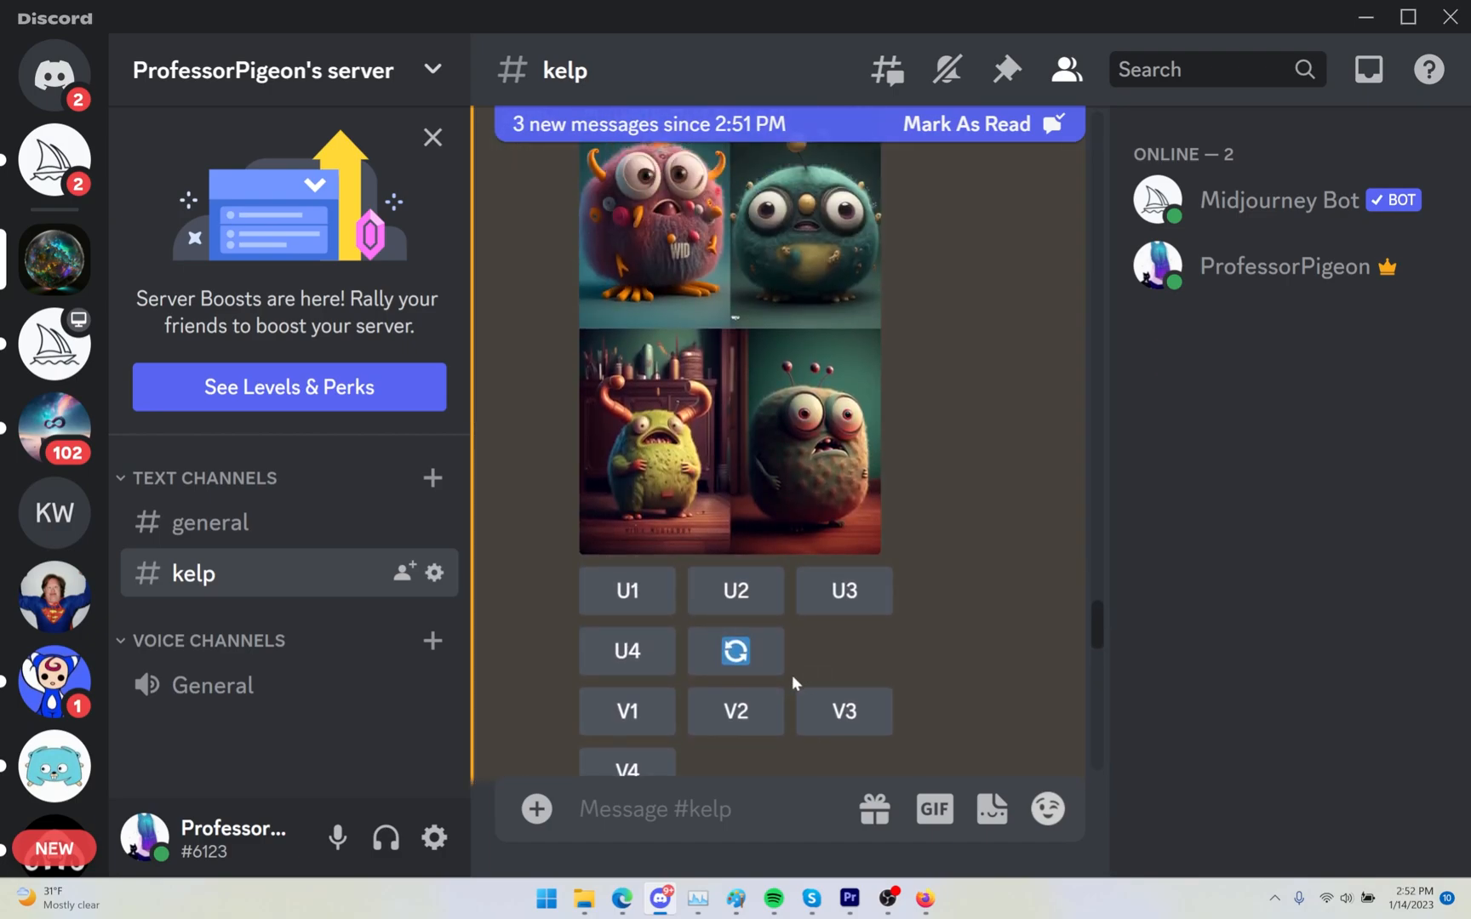
click(691, 634)
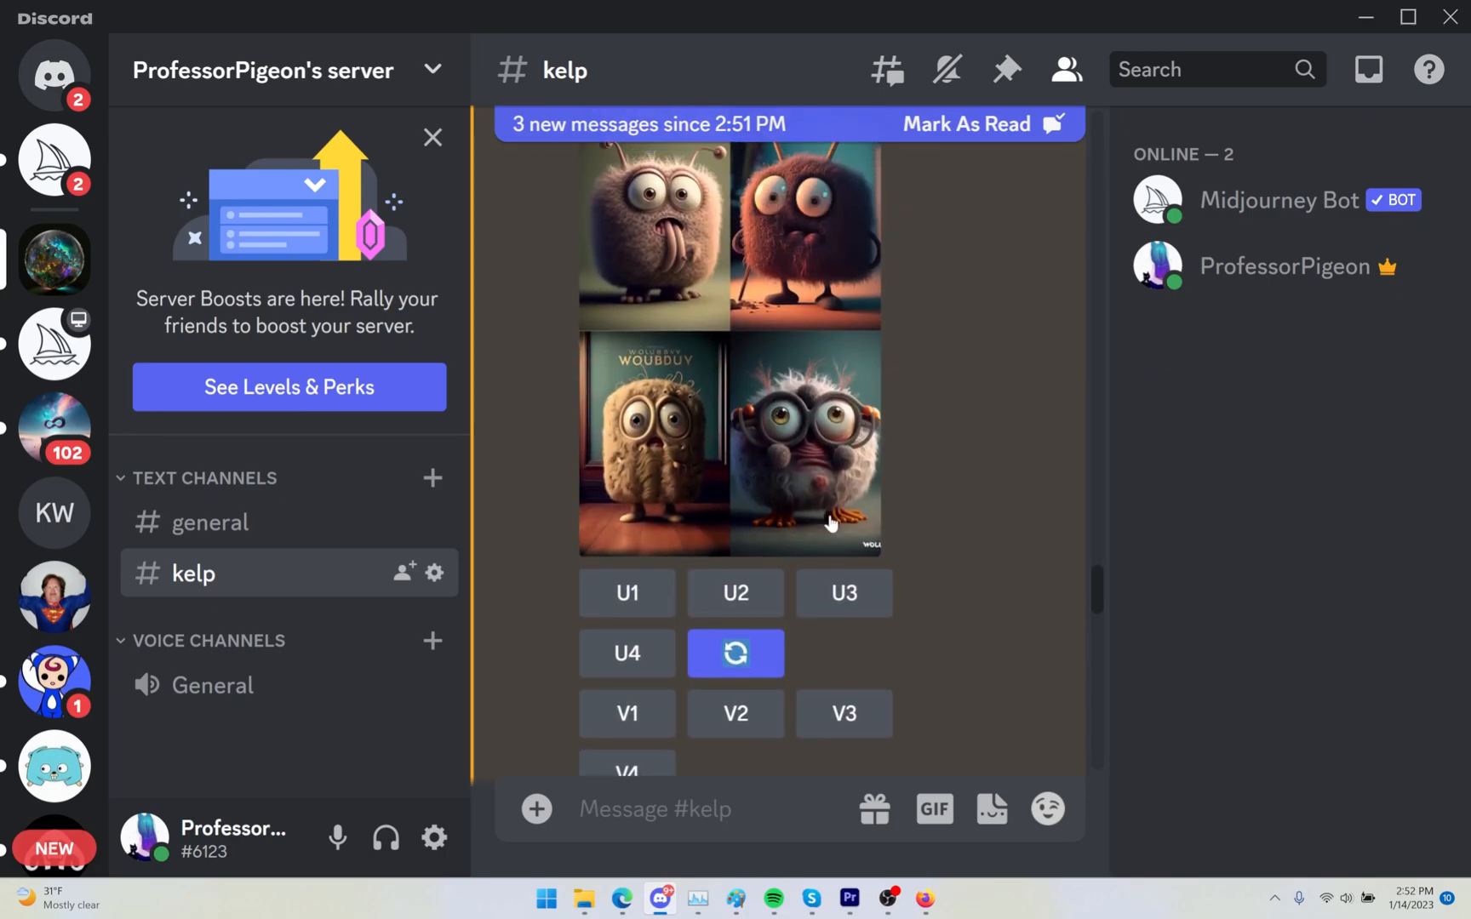
click(730, 663)
scroll(825, 609, up, 10)
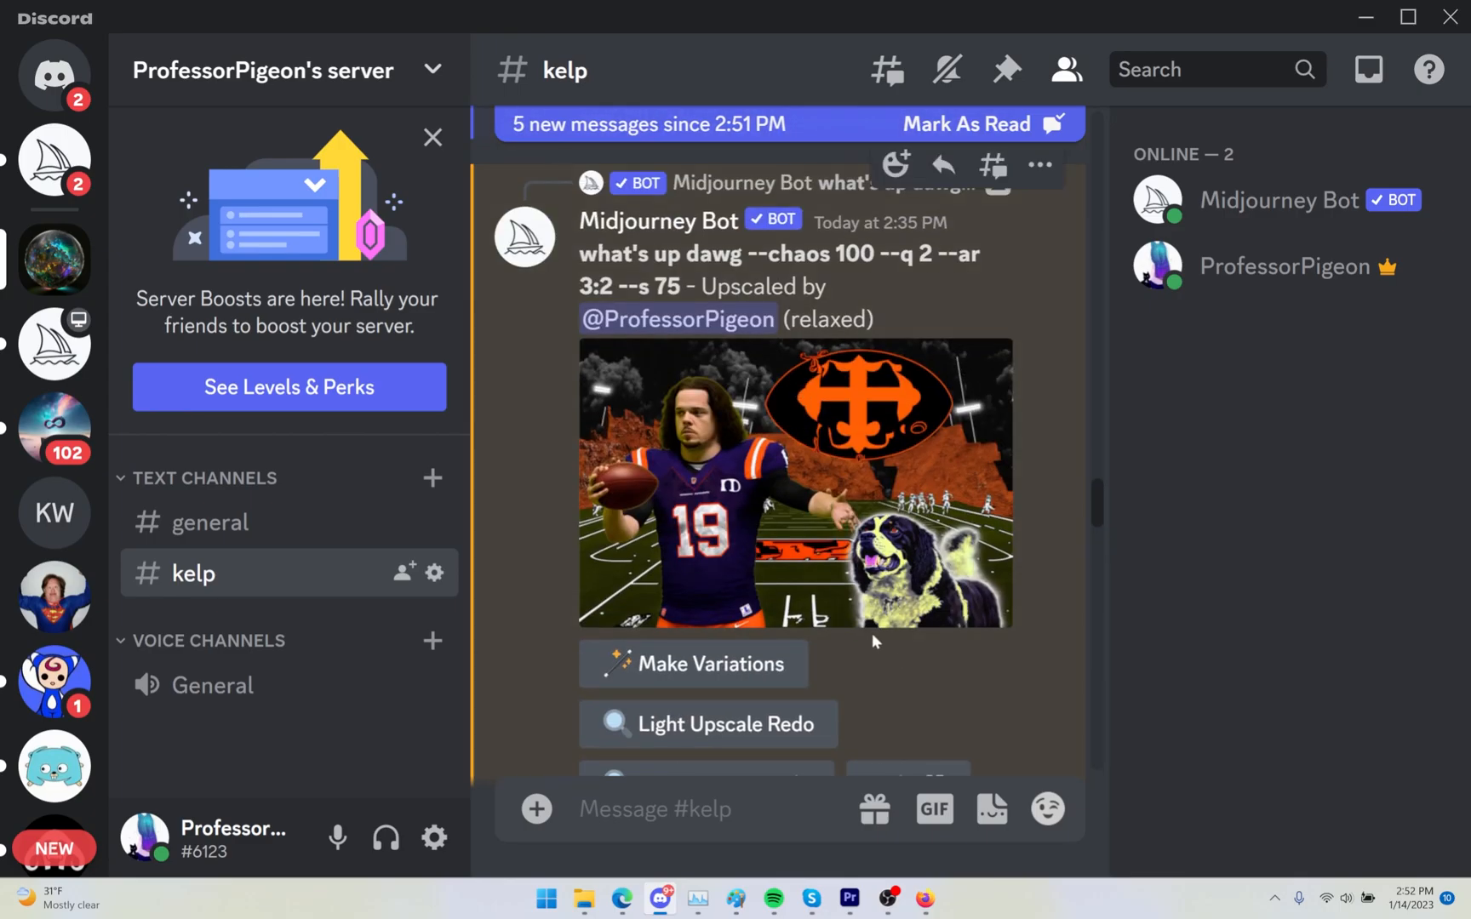
scroll(873, 640, up, 15)
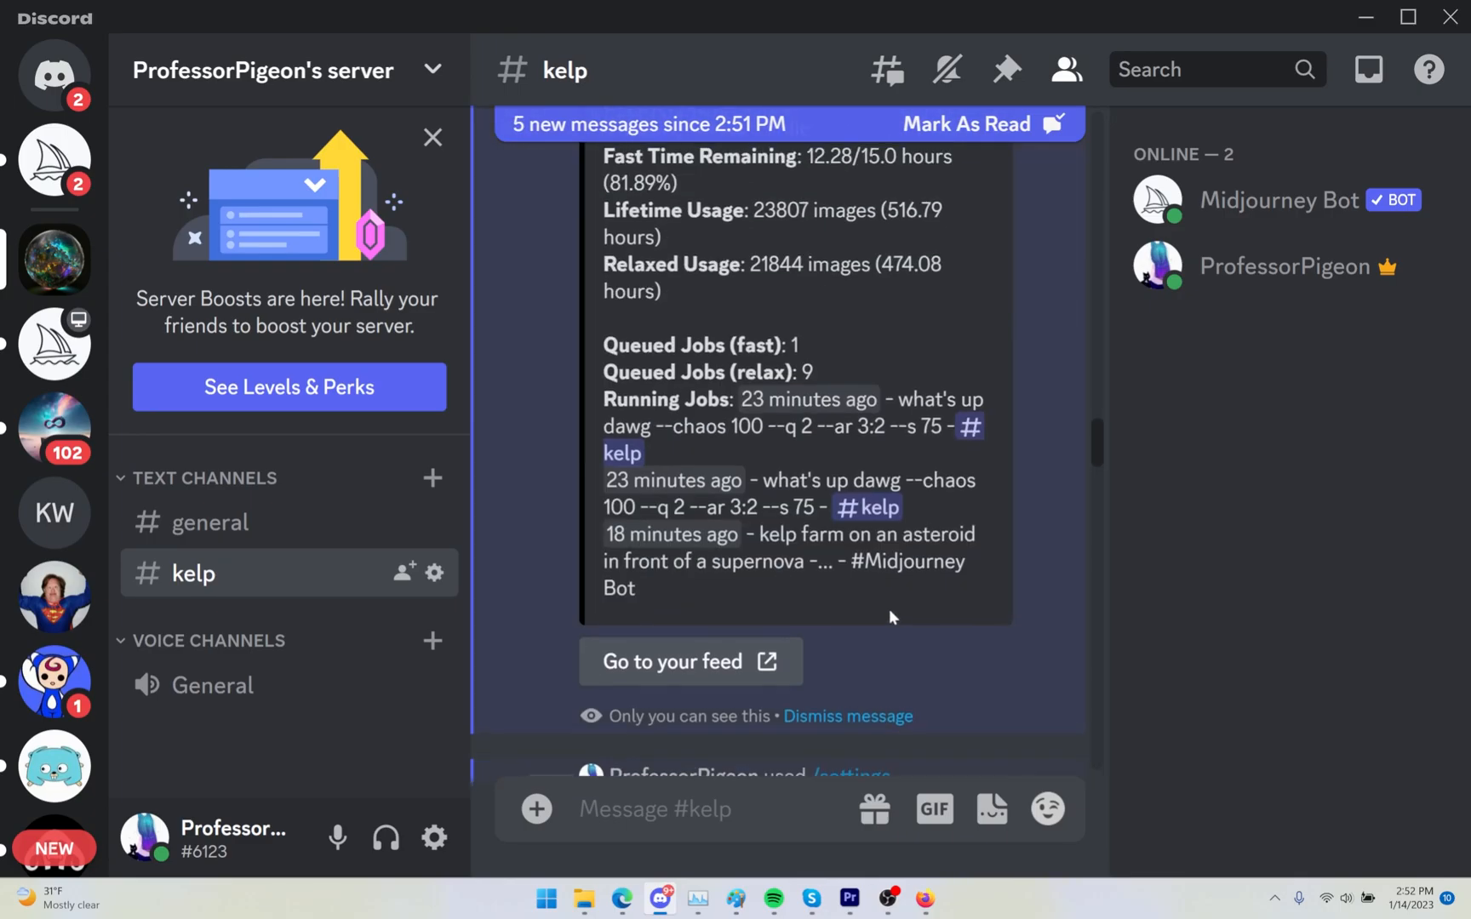
scroll(891, 617, up, 10)
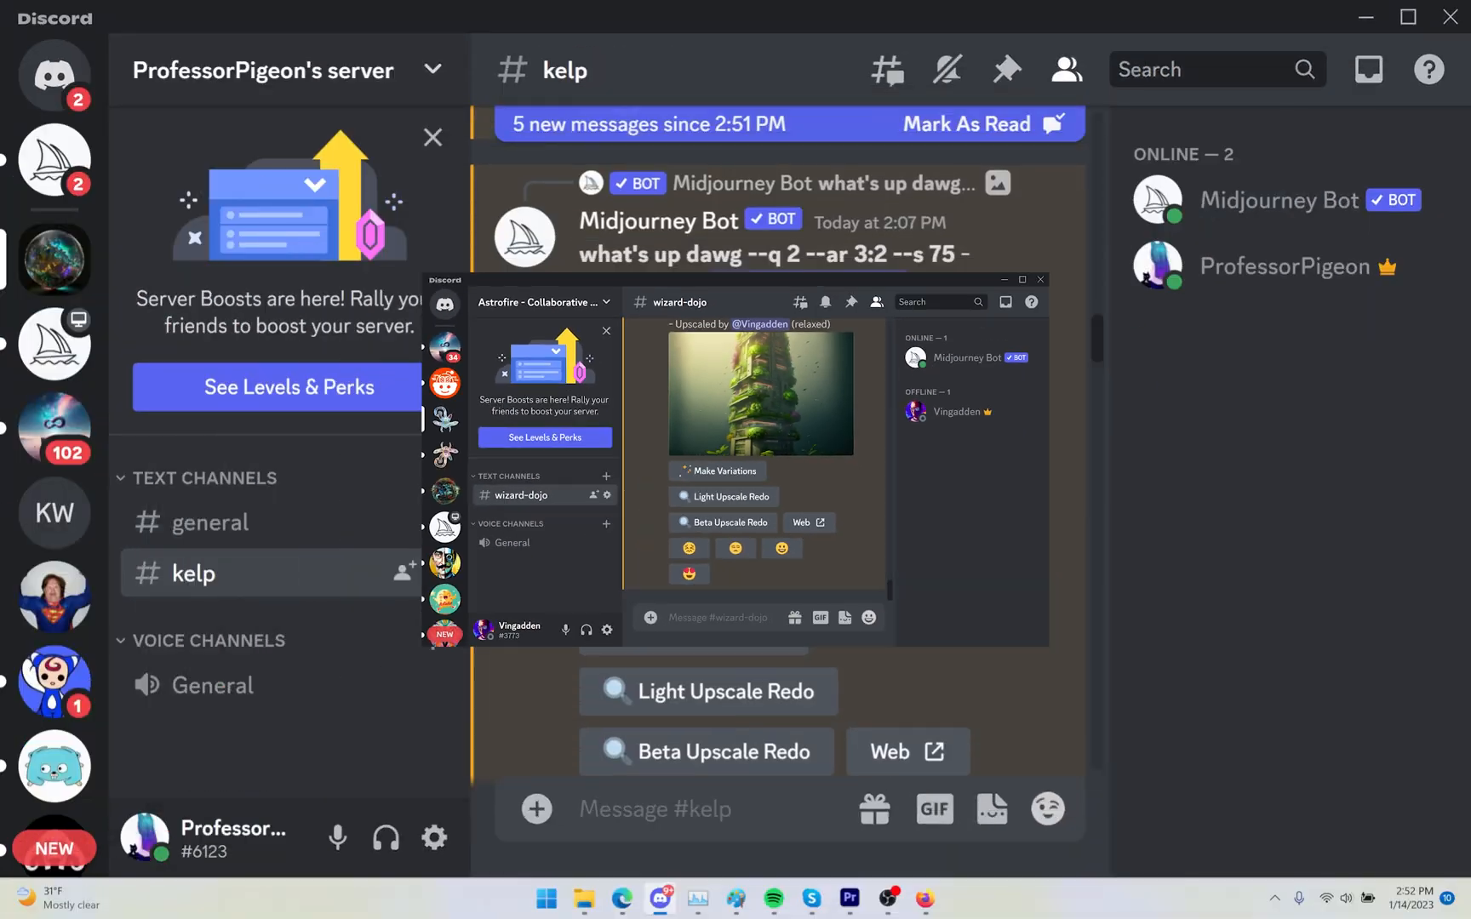
scroll(779, 460, down, 10)
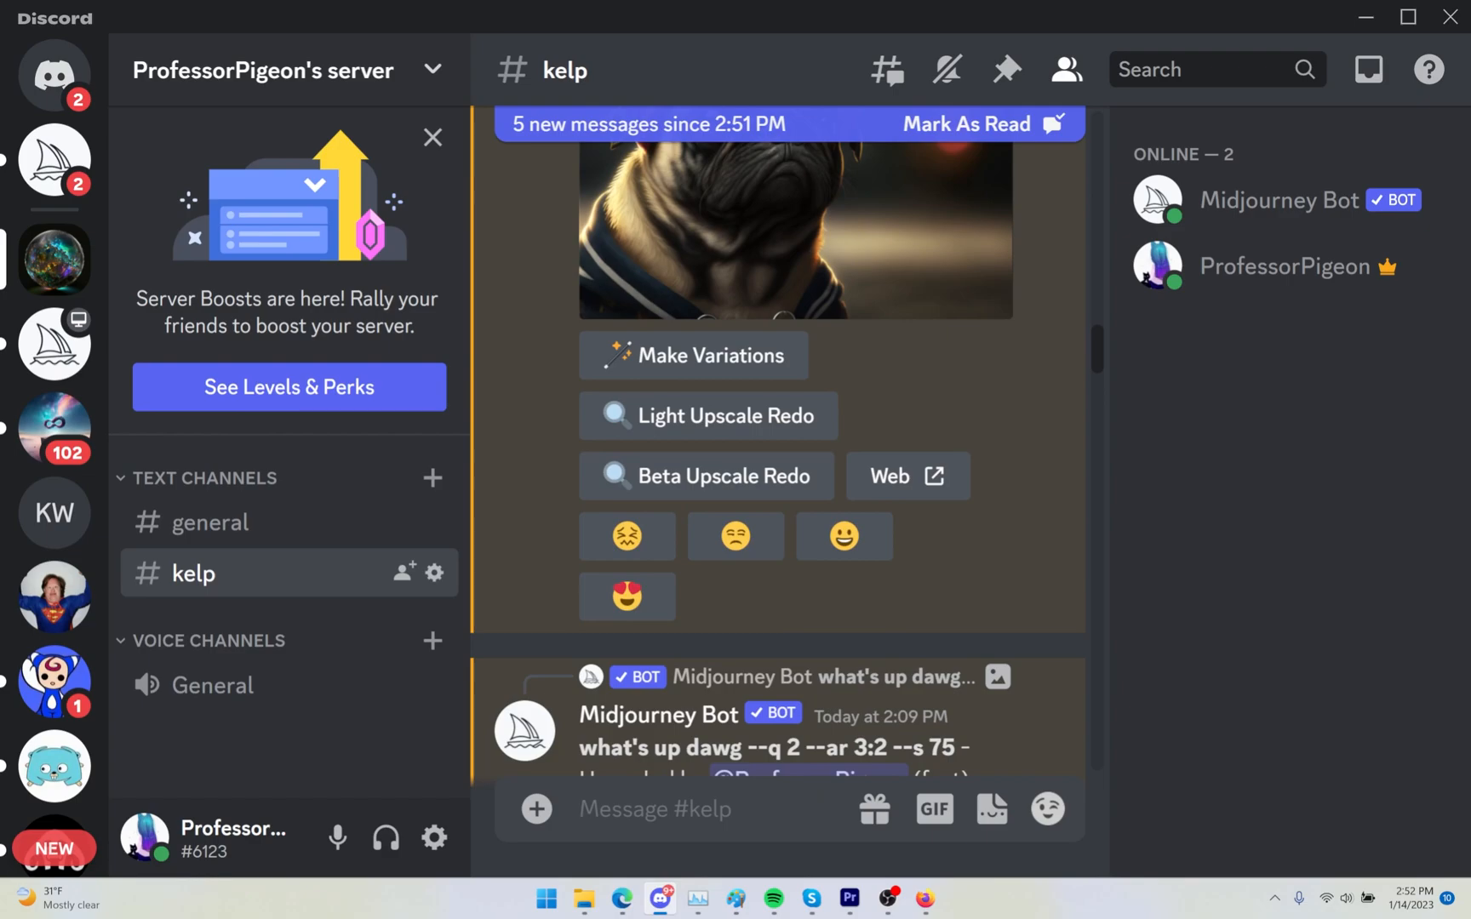
- Run the /settings command and enable Remix mode and Niji Mode
text(/set)
key(Tab)
key(Return)
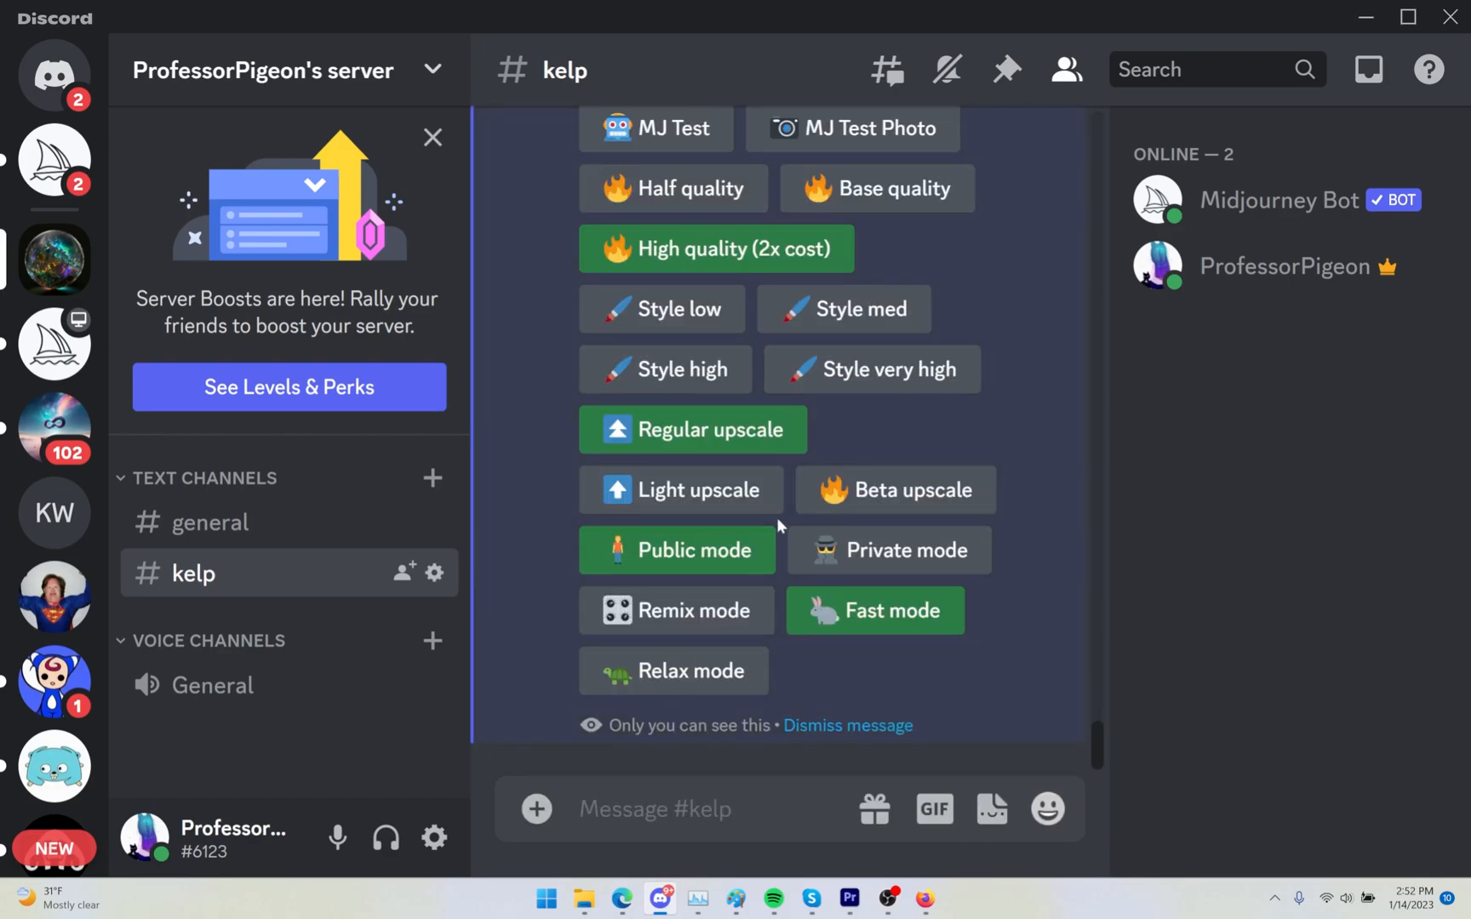
click(723, 605)
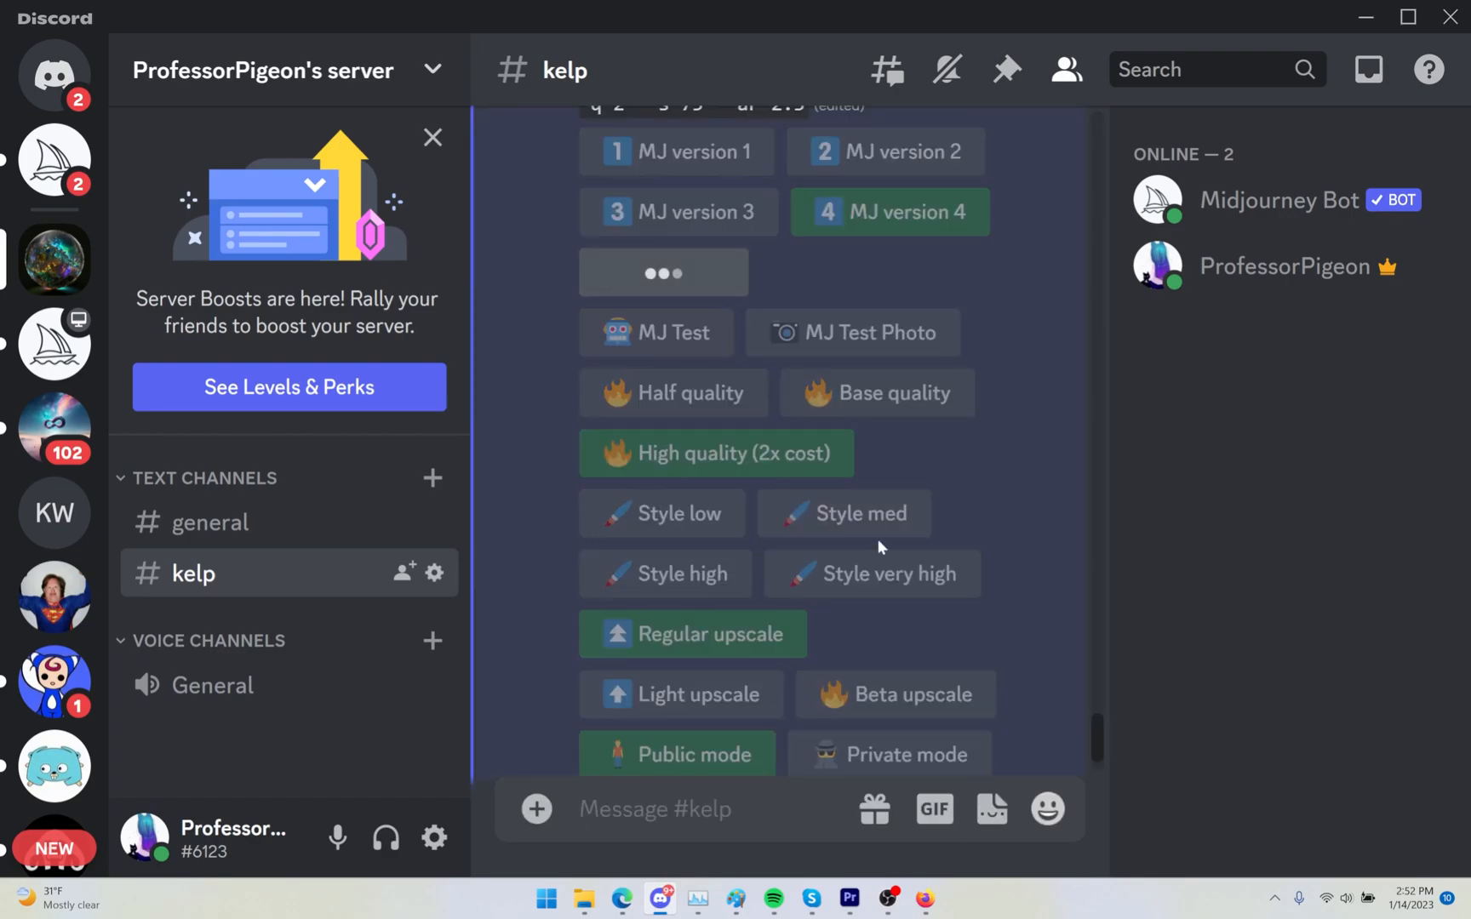
scroll(811, 504, down, 3)
scroll(644, 624, up, 4)
scroll(688, 369, down, 4)
- Request variations of image 4 from the first wubbuly woobis grid
scroll(775, 662, up, 15)
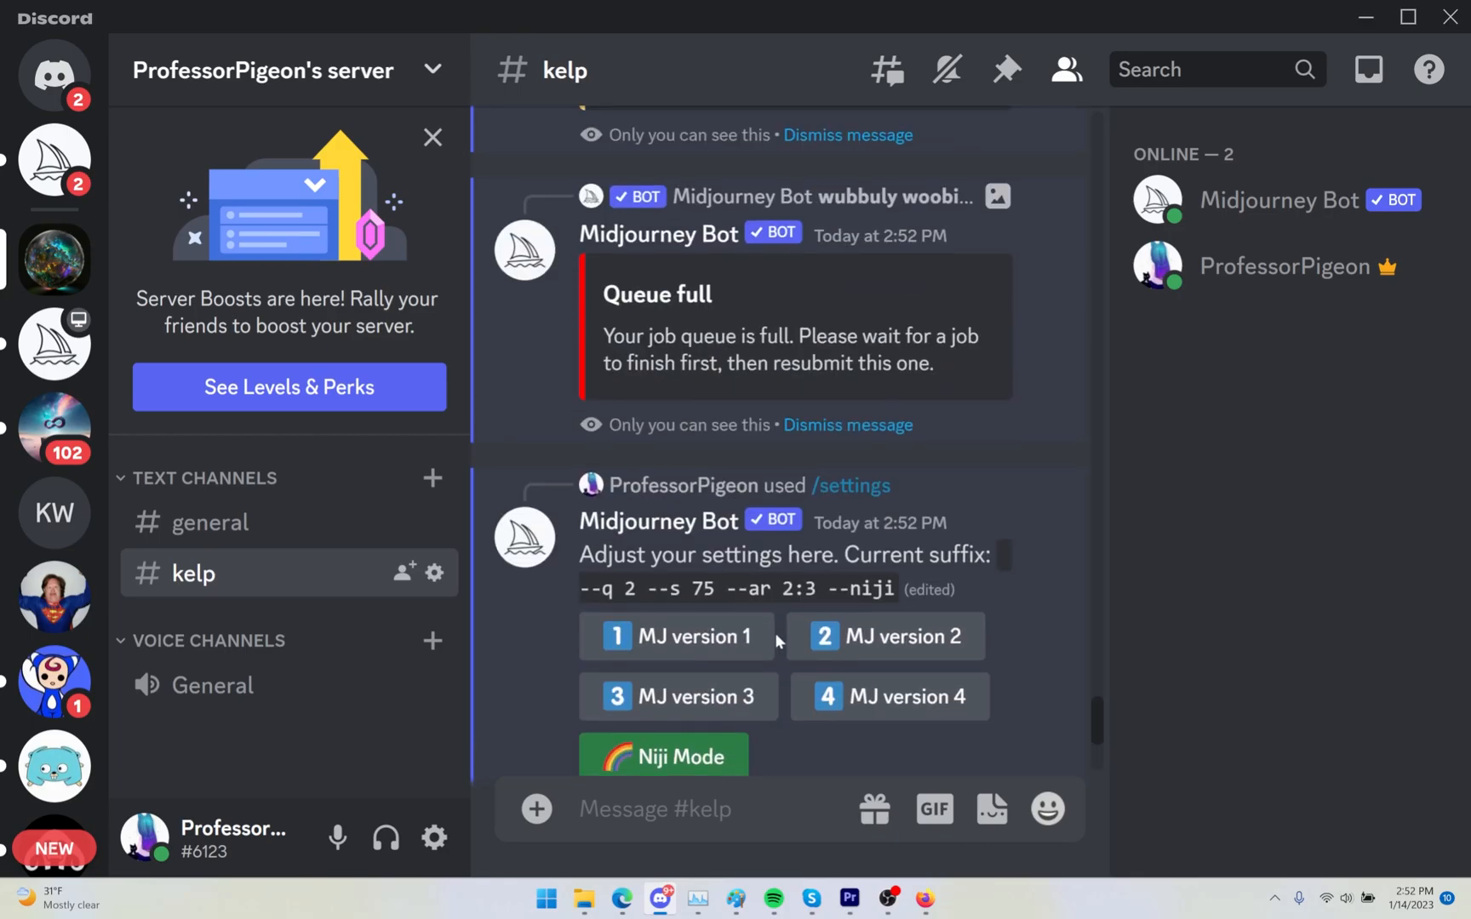
scroll(859, 566, up, 6)
scroll(755, 676, down, 1)
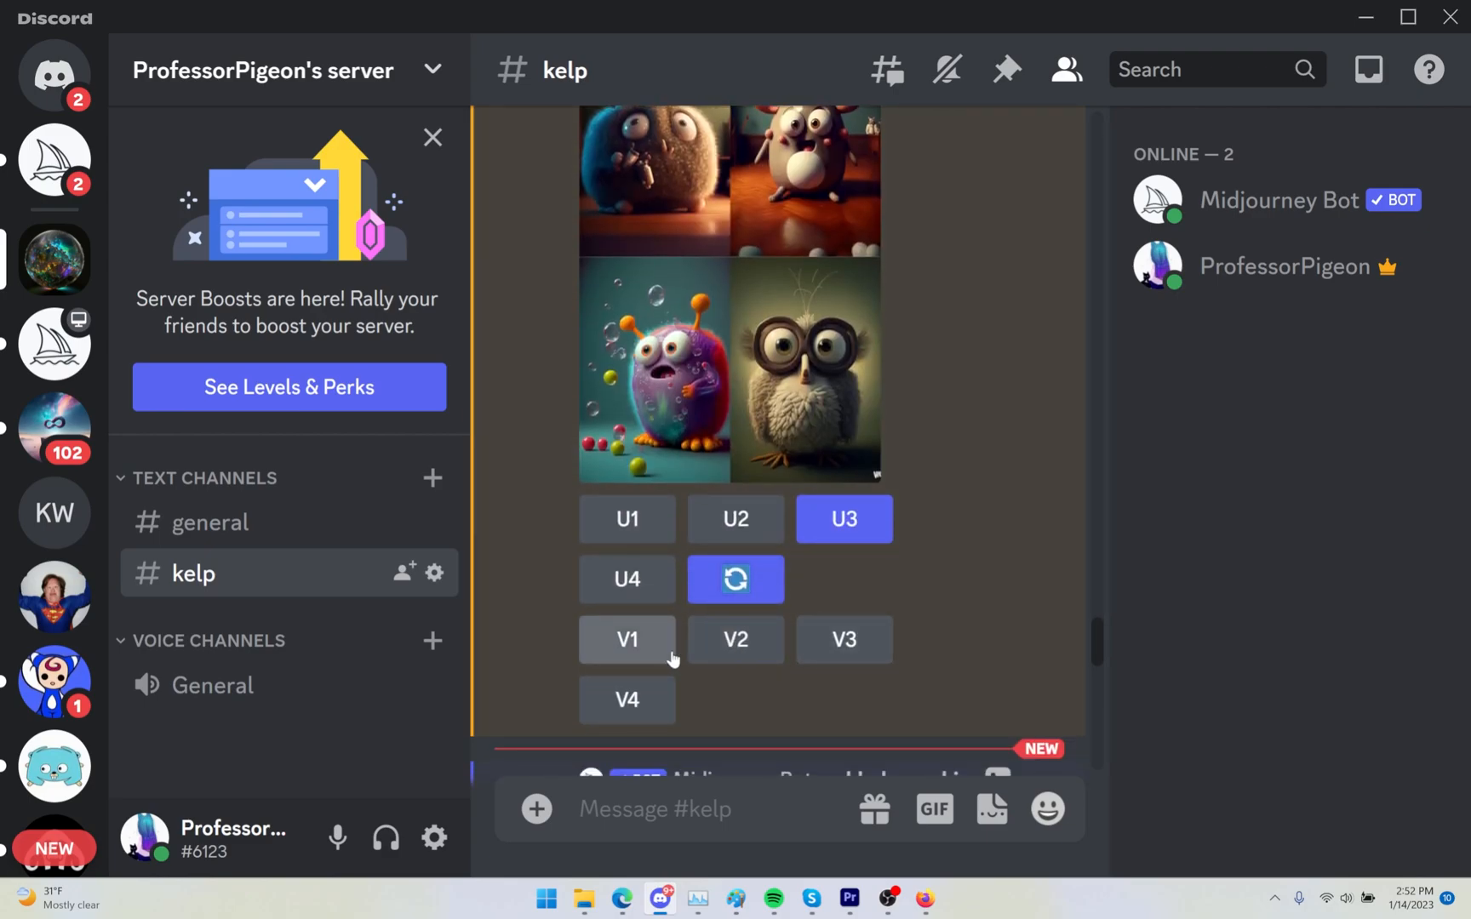
scroll(681, 647, up, 1)
scroll(817, 578, down, 1)
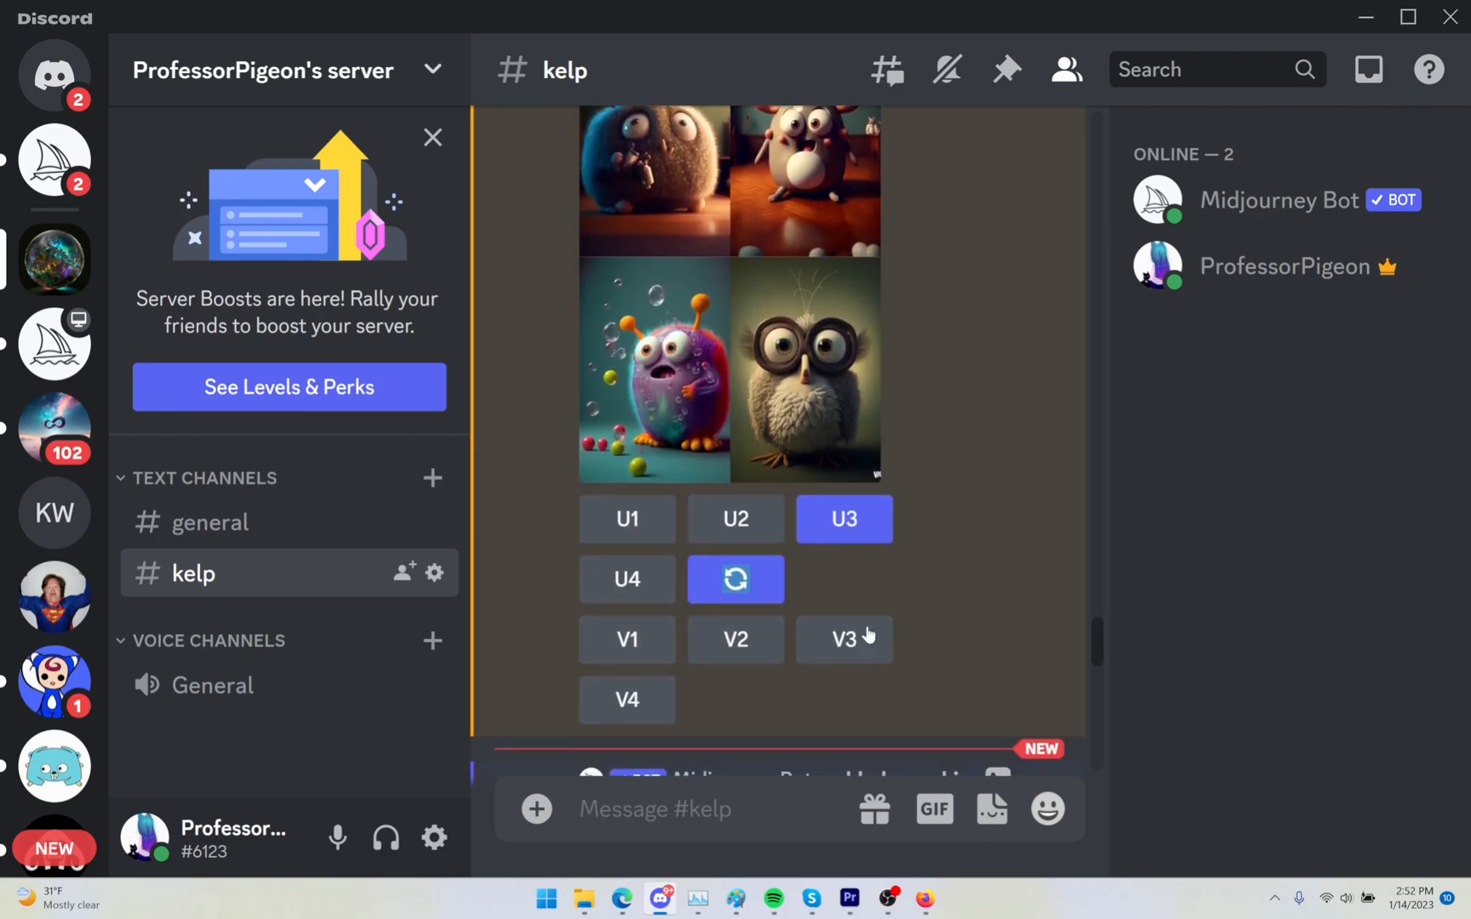
click(624, 699)
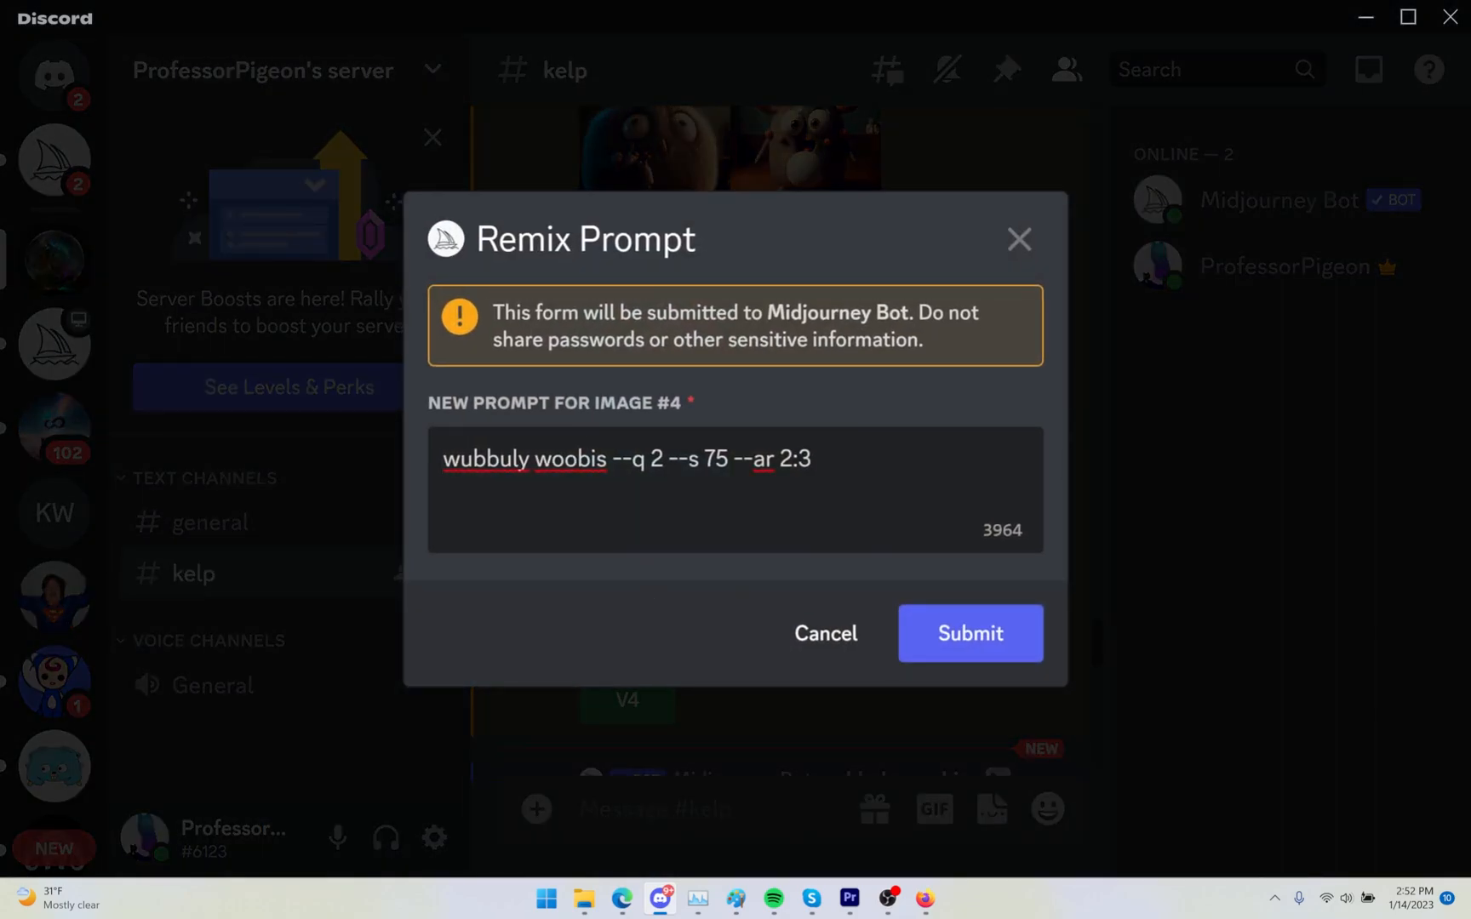
- Replace "wubbuly woobis" with "pancake" in the remix prompt, keep the --q 2 --s 75 --ar 2:3 parameters, and submit it
drag(810, 460, 441, 460)
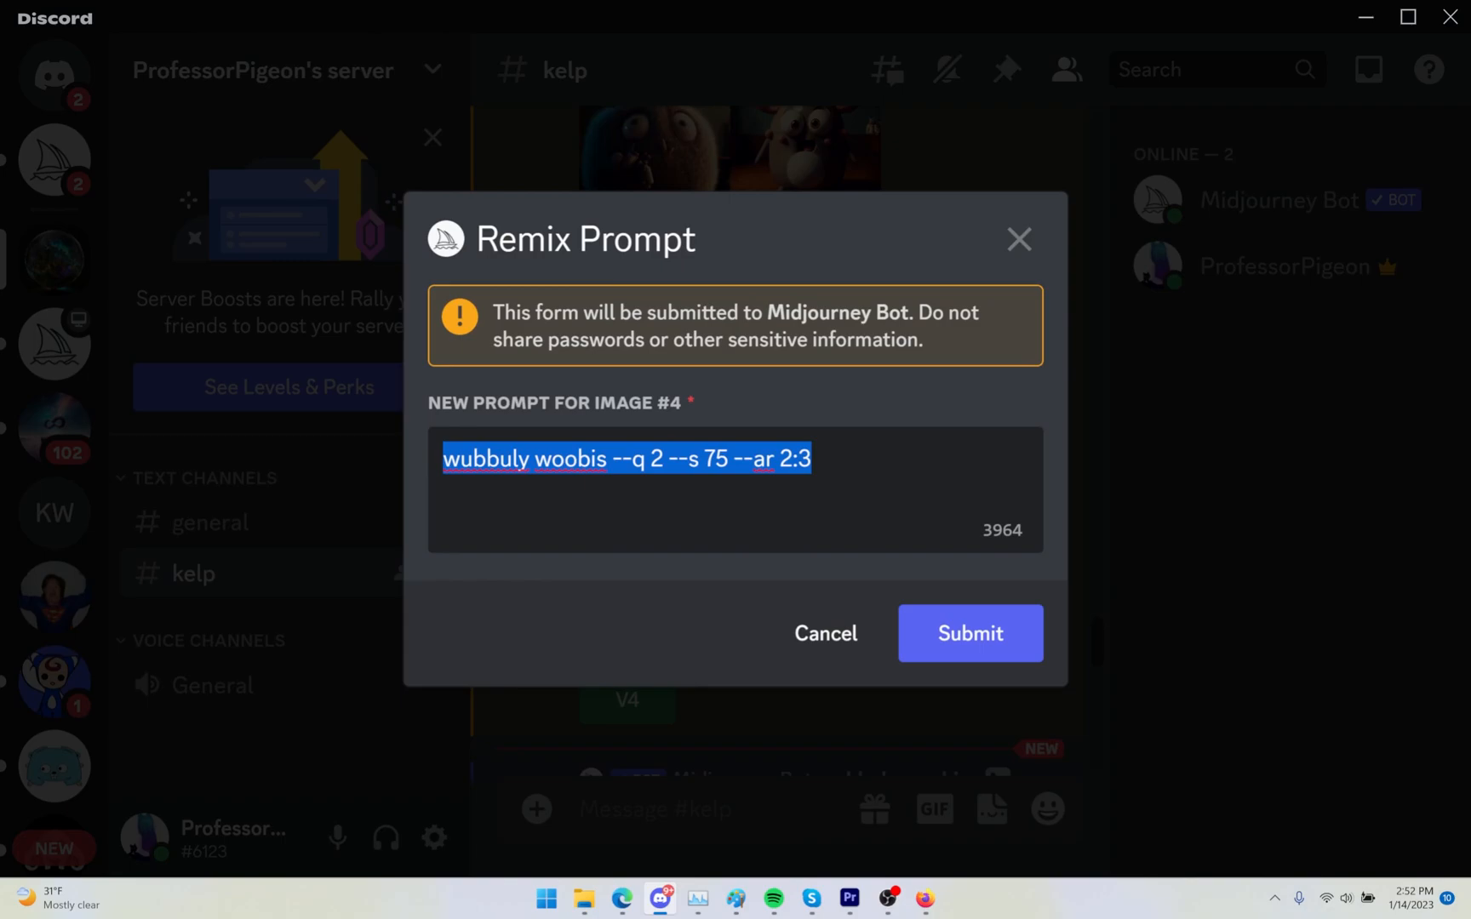
click(607, 460)
drag(607, 460, 301, 463)
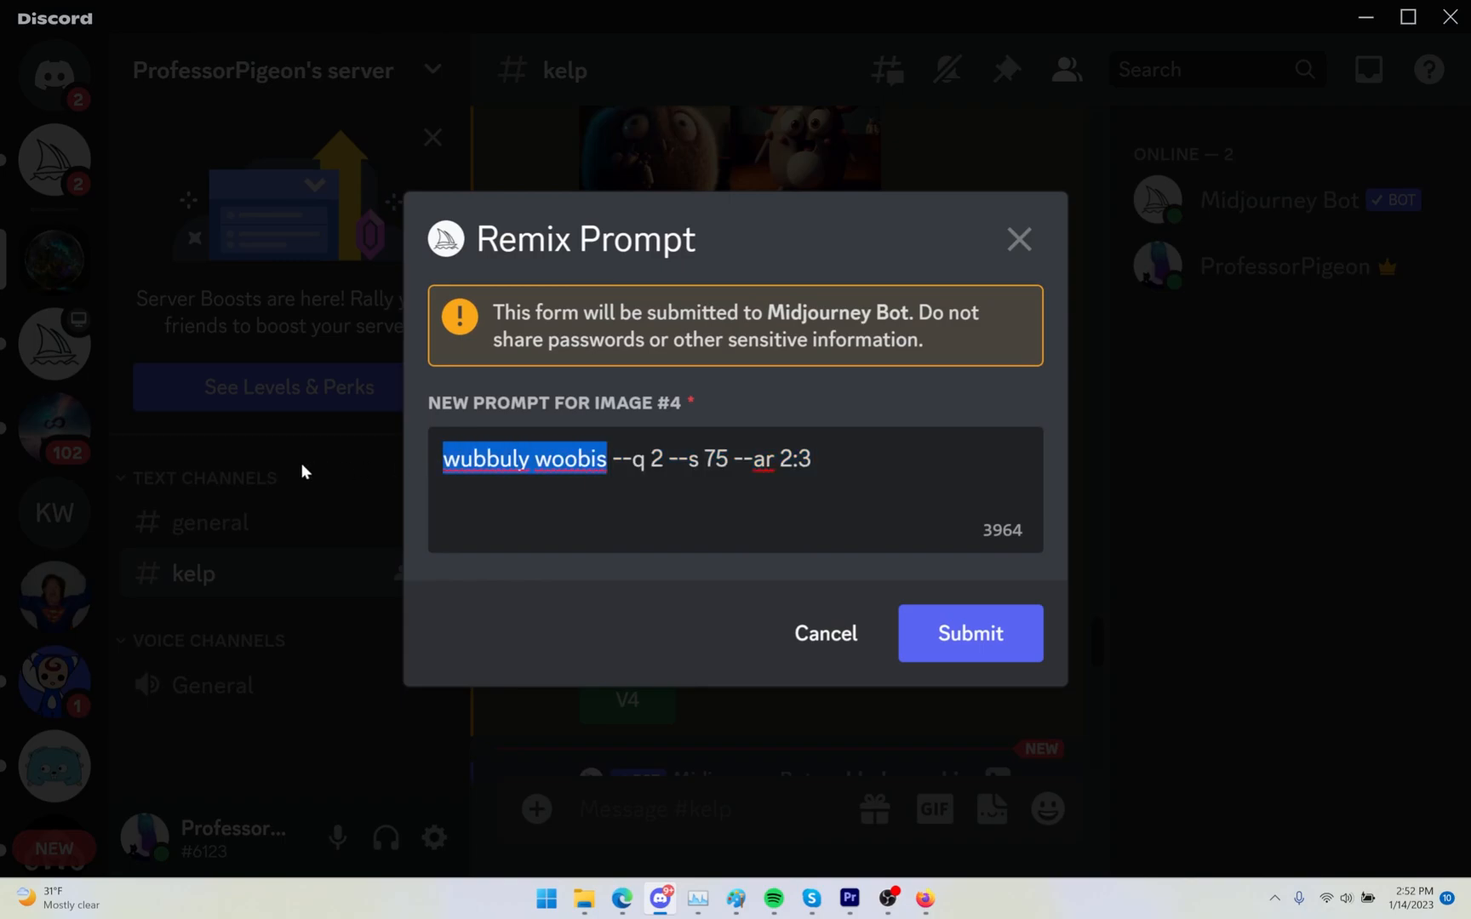
text(pancake)
key(Return)
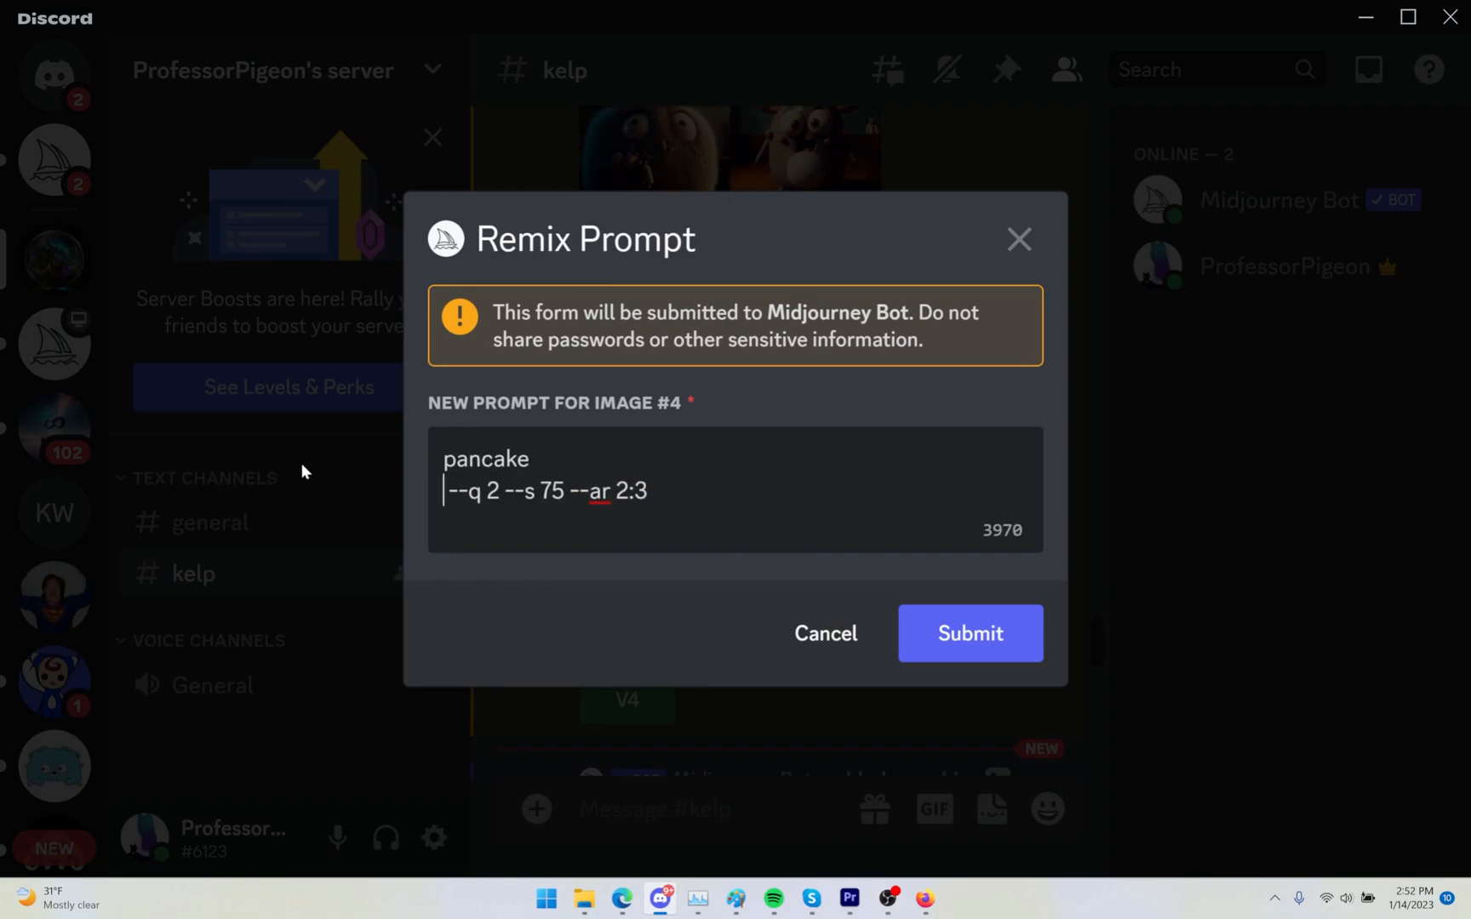
key(BackSpace)
click(953, 645)
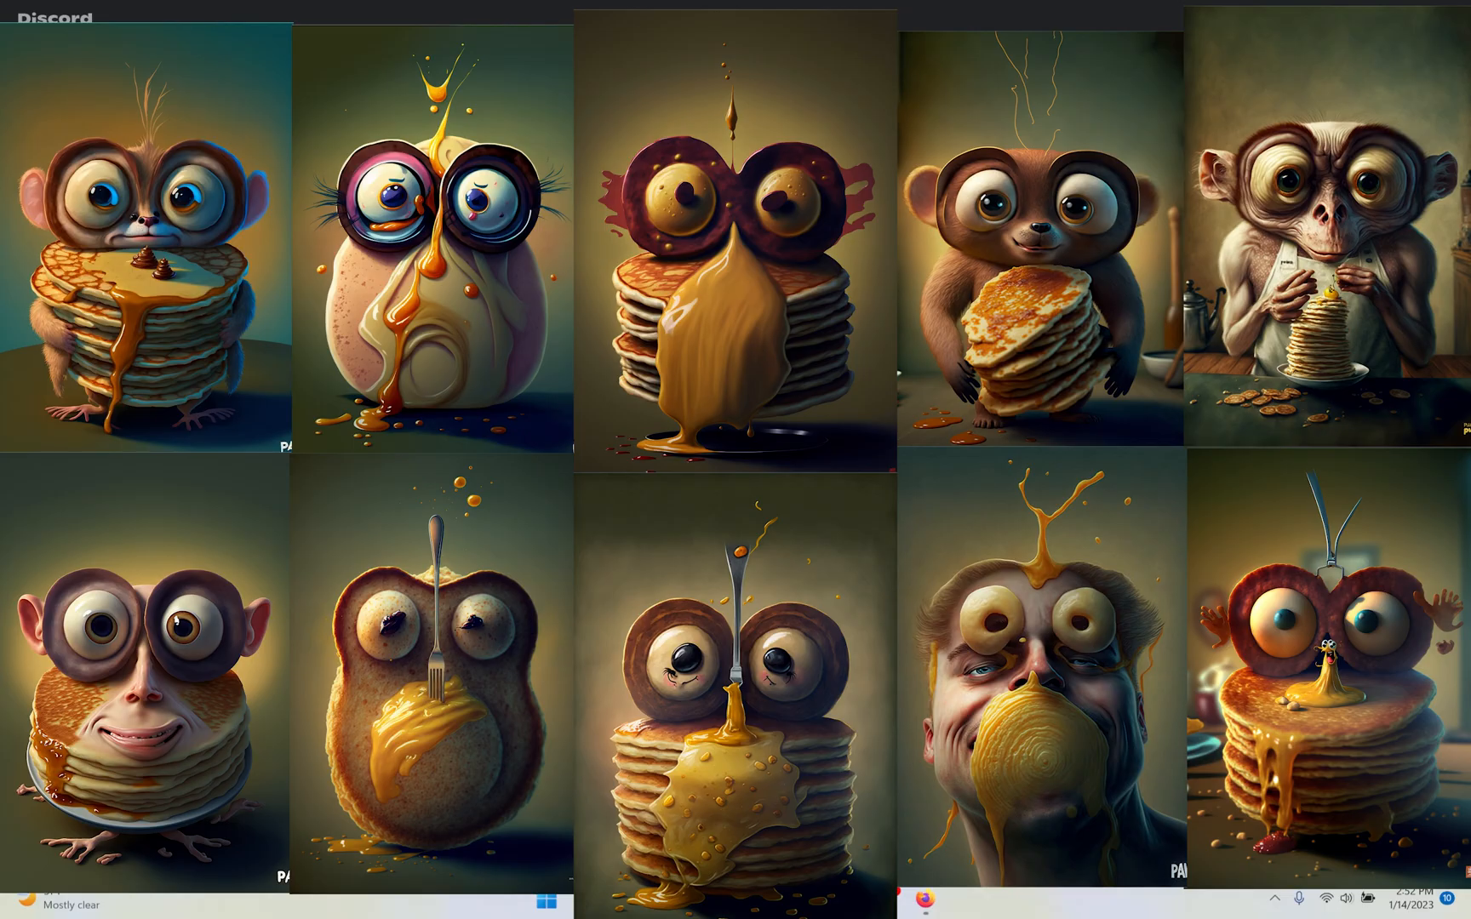
- Look through the kelp farm generations in the Midjourney Bot direct messages
scroll(1183, 596, down, 15)
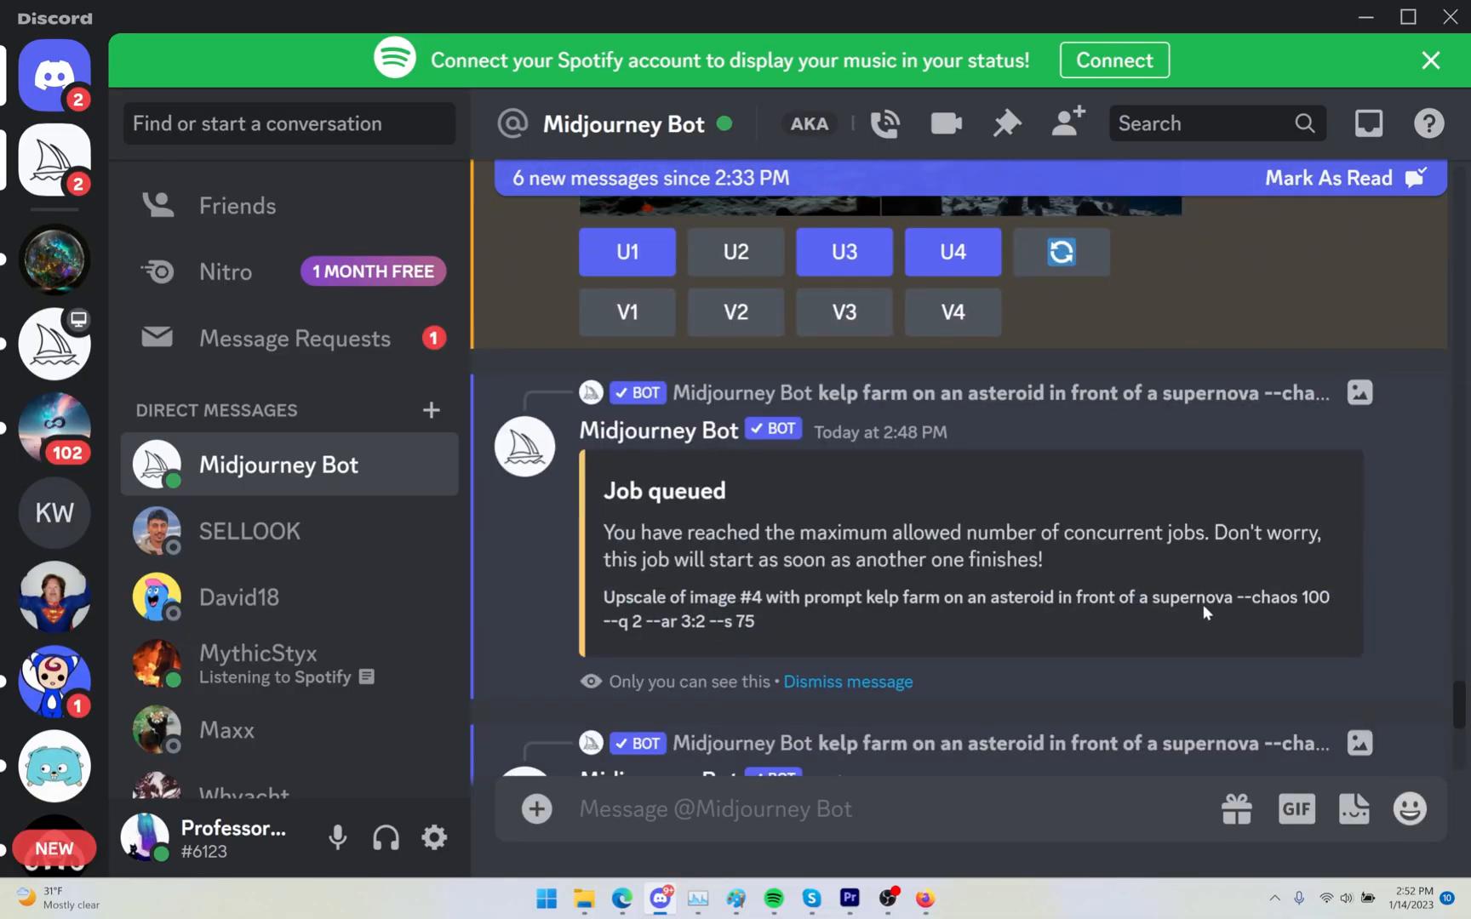
scroll(1183, 611, down, 15)
scroll(1162, 613, down, 5)
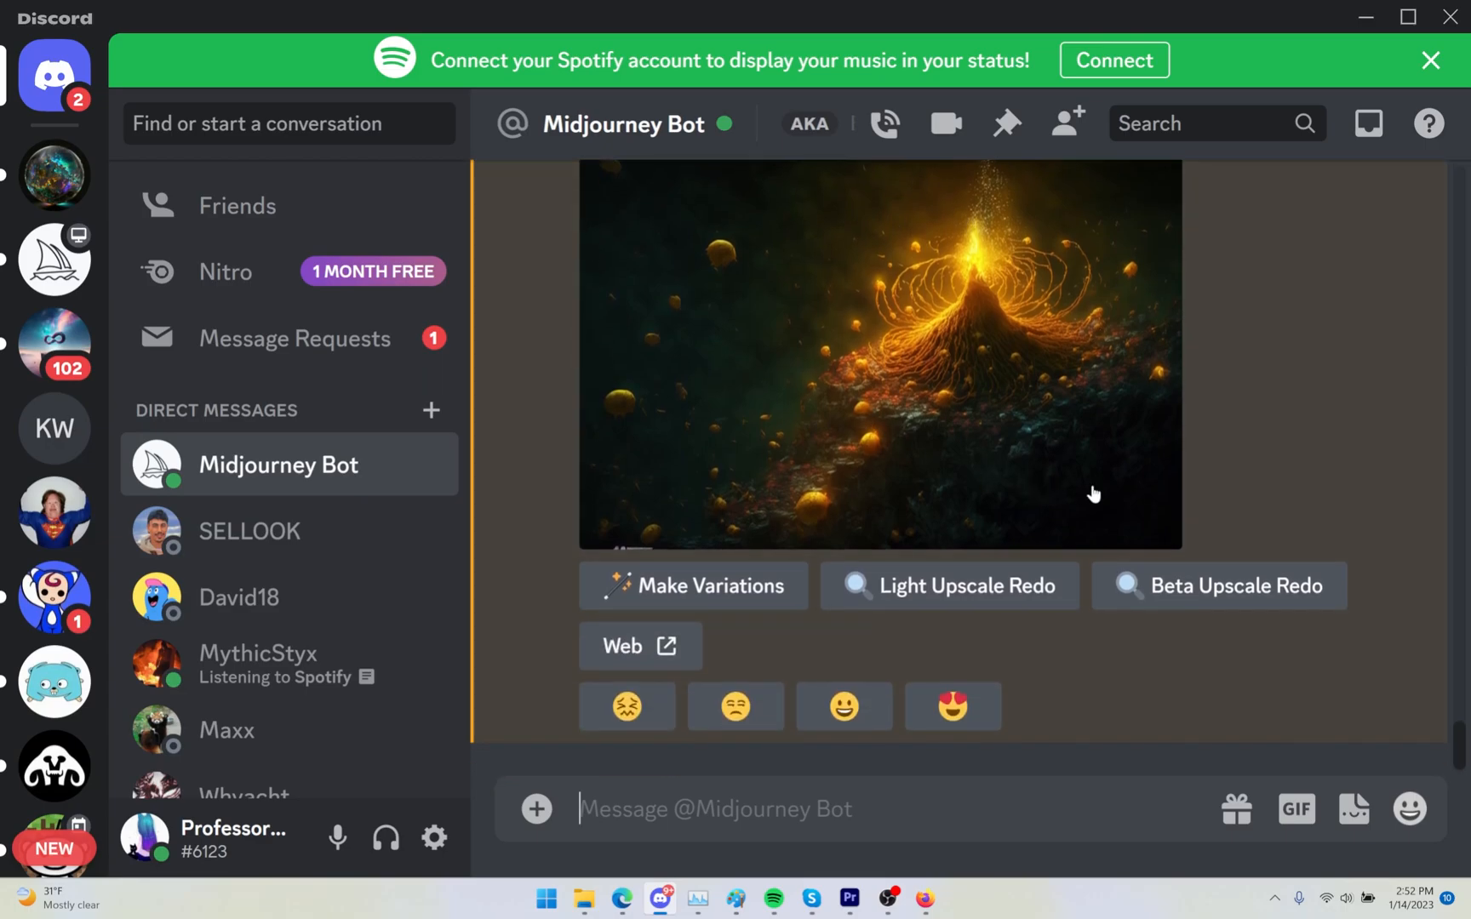
scroll(1081, 491, up, 15)
scroll(764, 558, up, 8)
scroll(875, 535, down, 3)
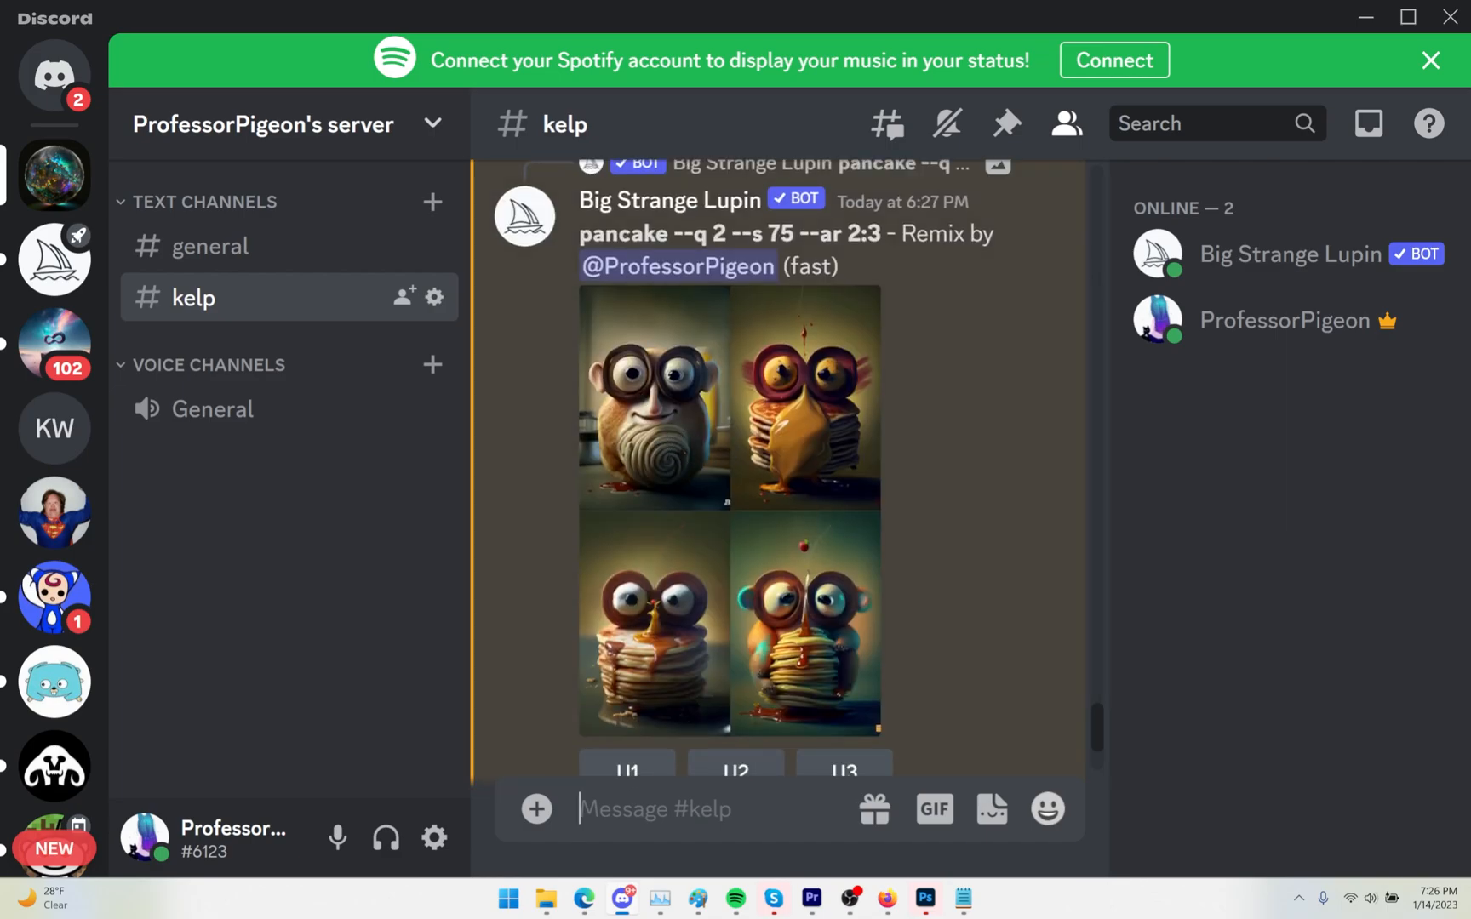
- Try to generate images with the /imagine prompt "beautiful kyoto"
text(/)
key(Return)
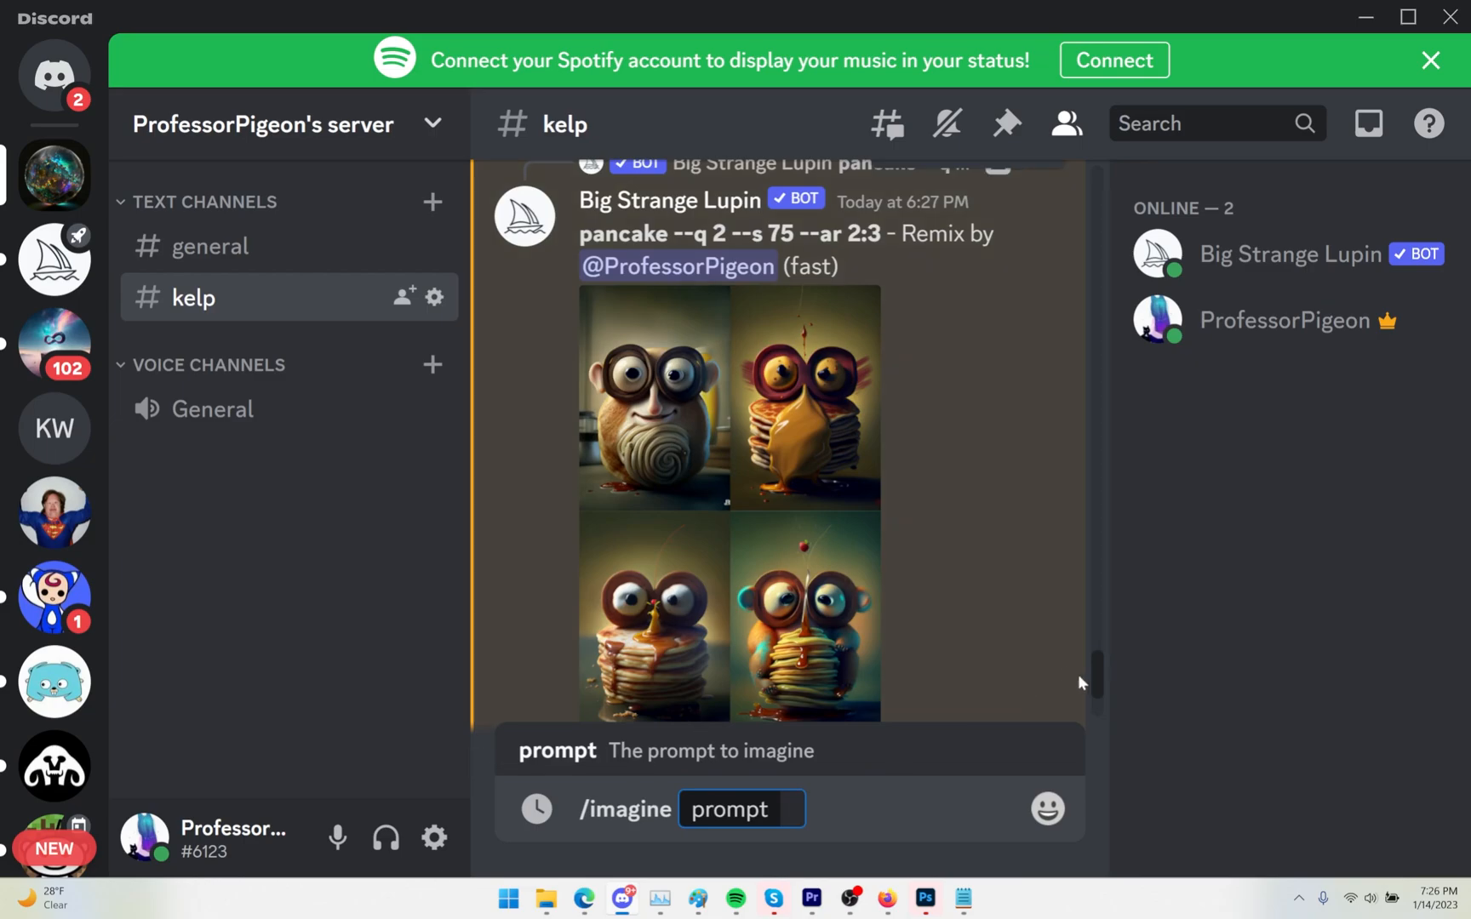
scroll(1073, 679, down, 3)
click(792, 809)
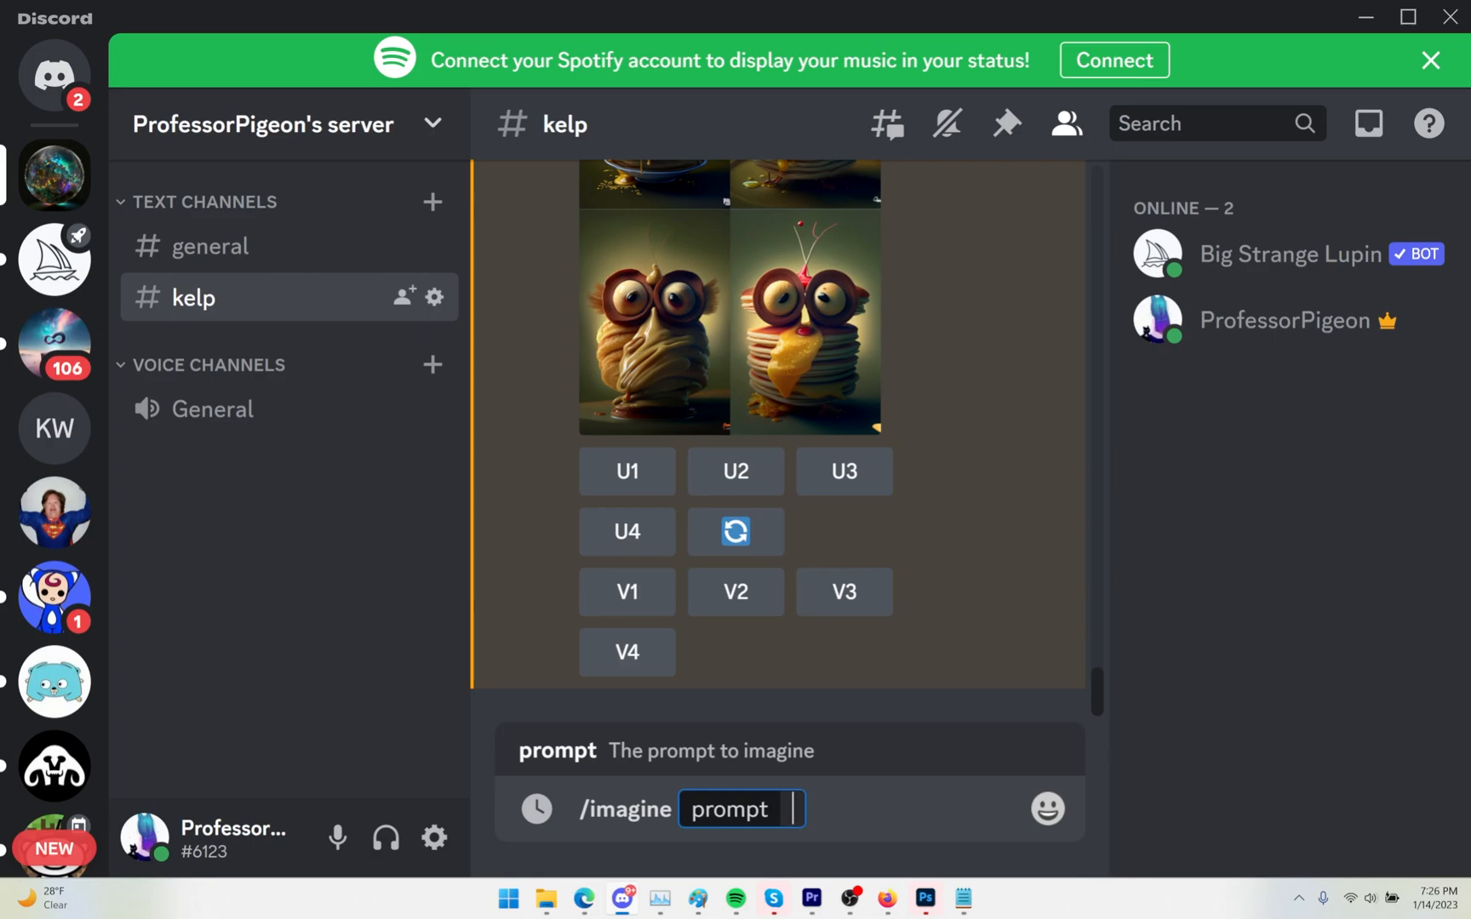
text(beautiful kyoto)
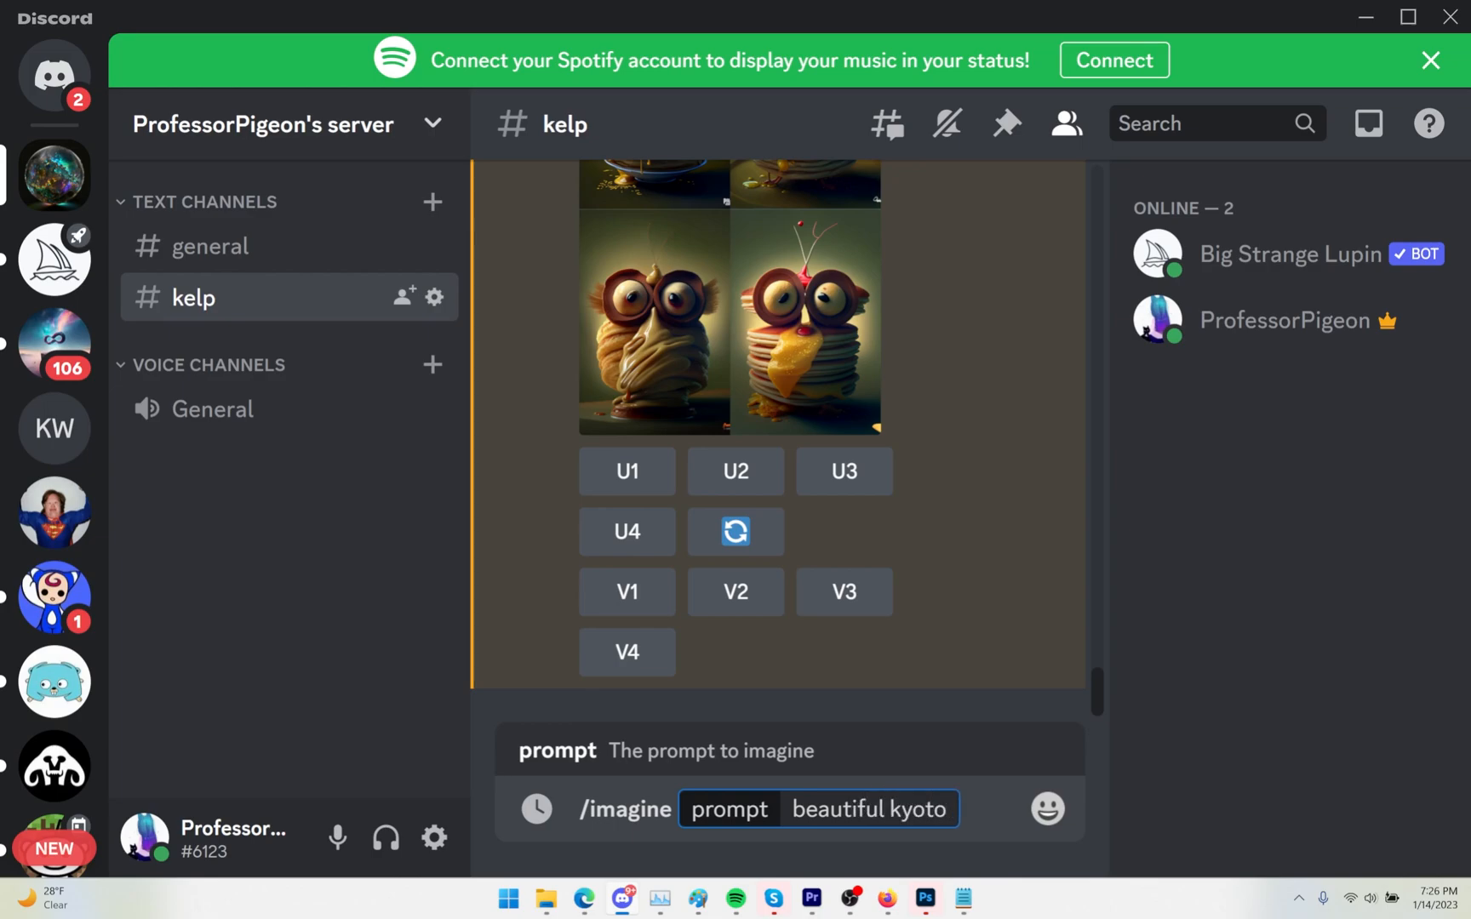
key(Return)
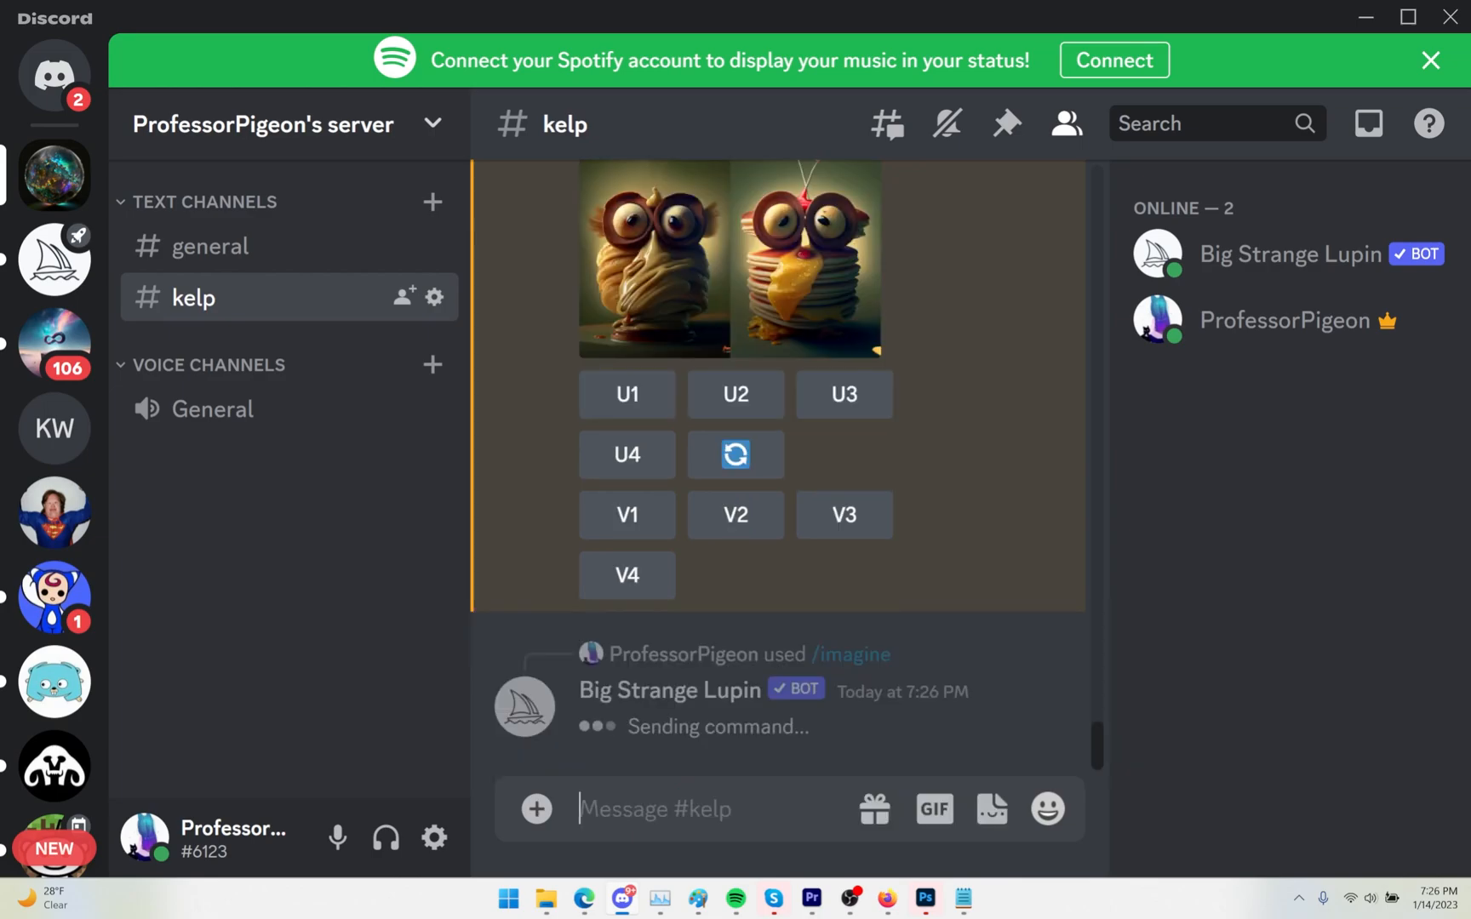
key(ctrl+a)
key(BackSpace)
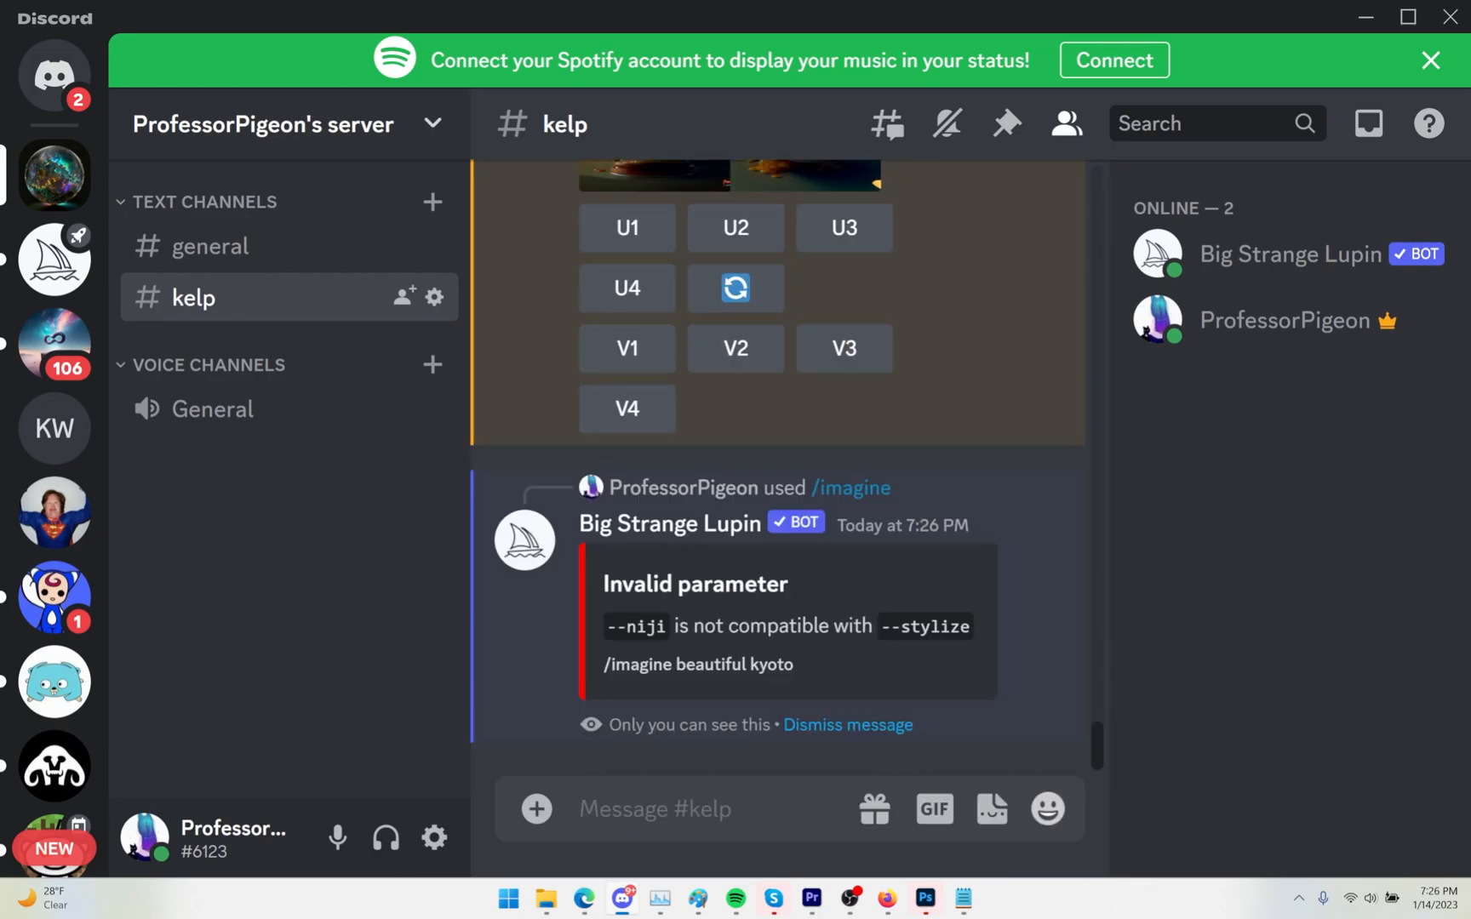
text(/)
key(Tab)
text(pref)
key(ctrl+a)
key(BackSpace)
text(/)
key(Tab)
text(pr)
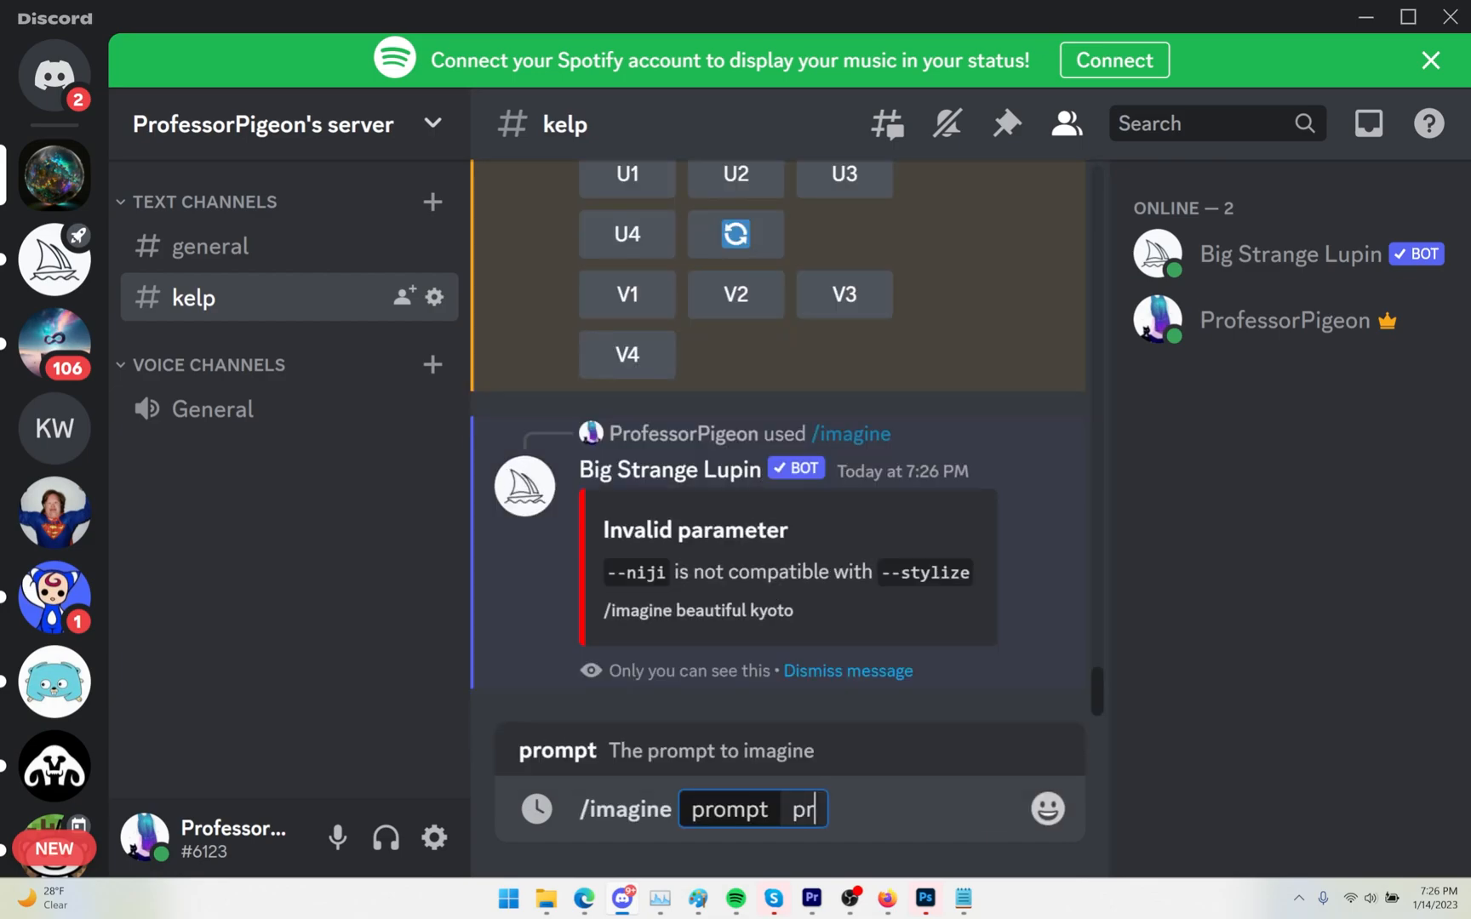
key(ctrl+a)
key(BackSpace)
- Run /prefer suffix with the new value "--q 2 --ar 2:3"
text(/prefer)
key(Tab)
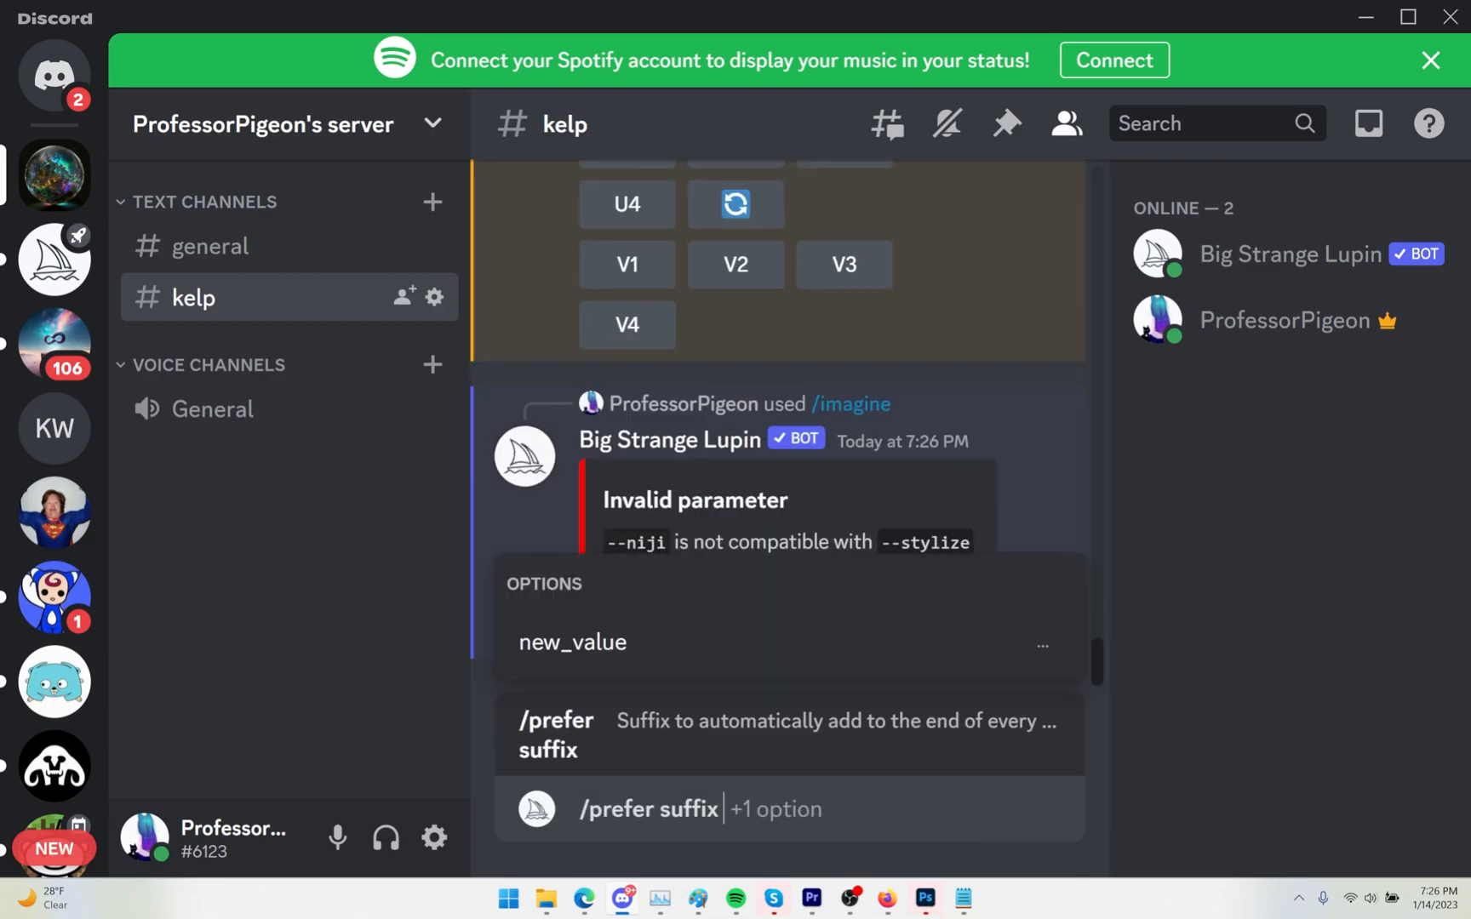
key(Tab)
text(--q 2 --)
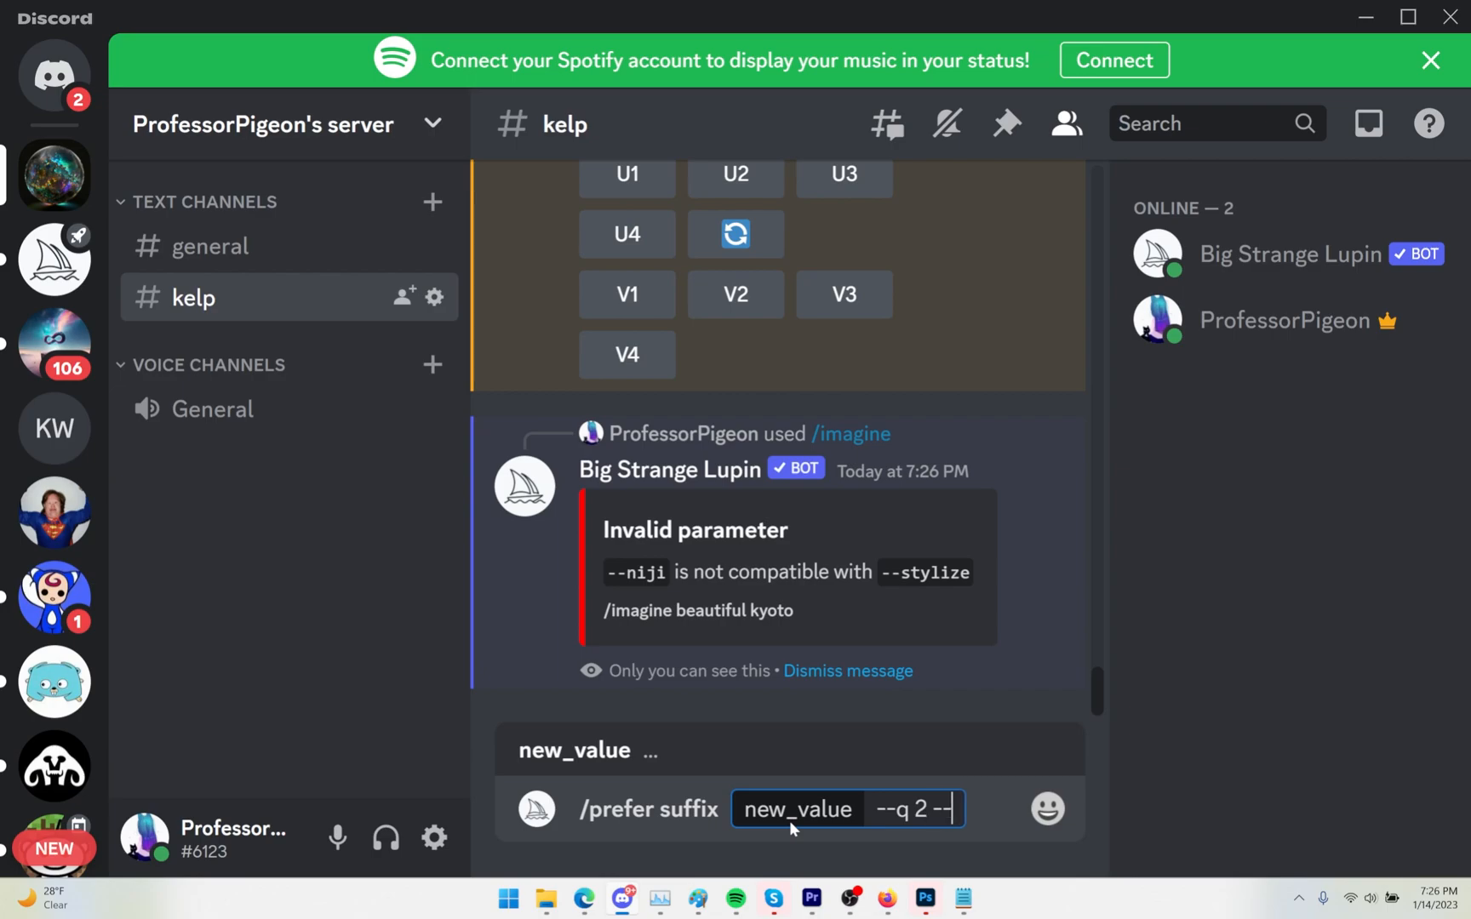
text(ar 2:3)
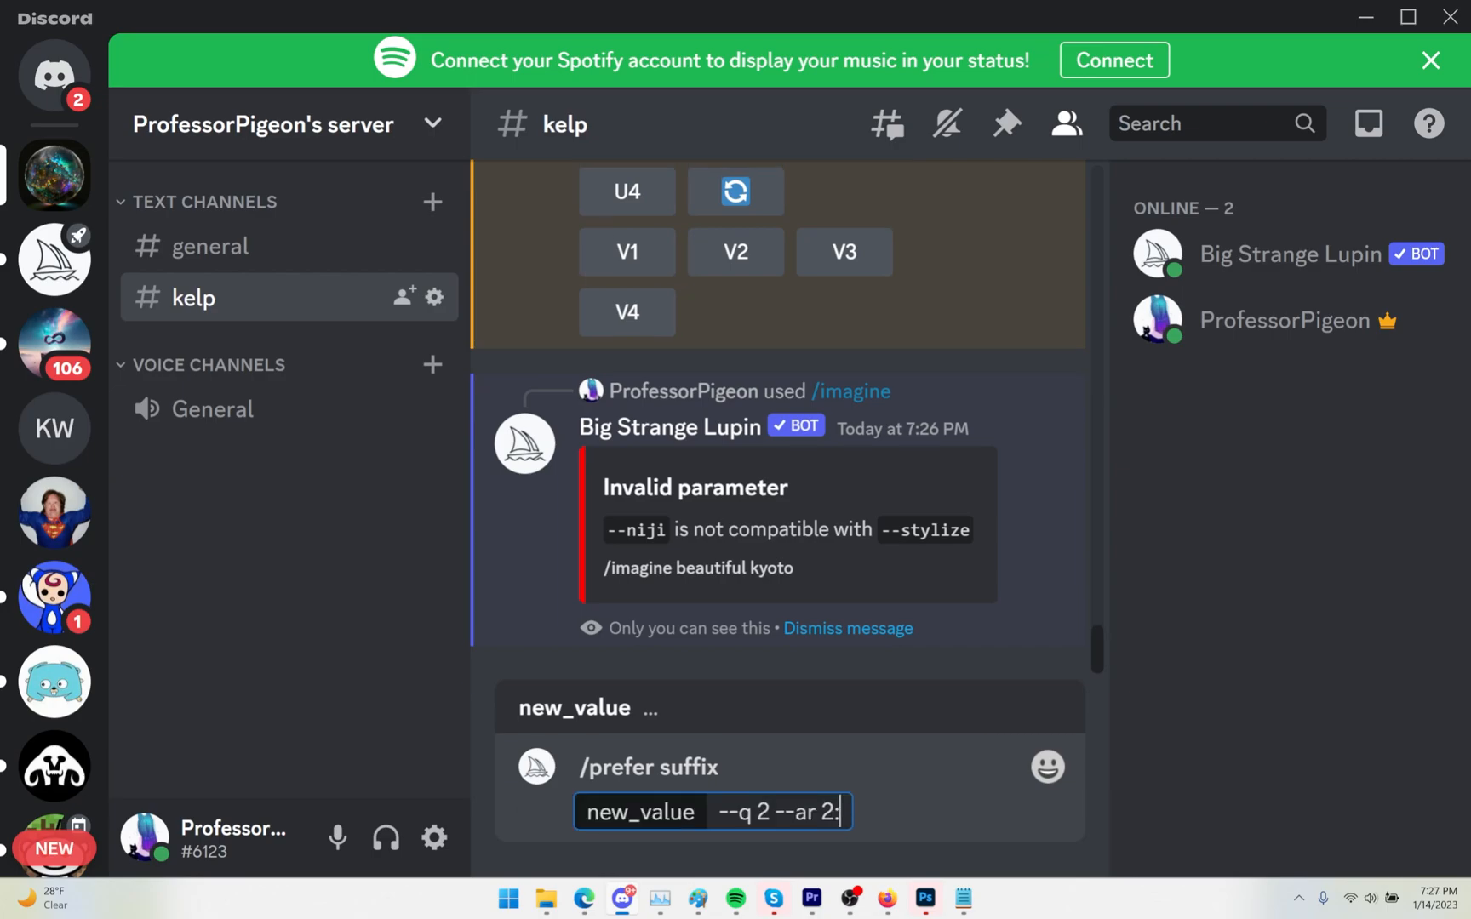
key(Return)
- Submit two /imagine prompts, "beautiful kyoto" and "beautiful tokyo::anime lunch"
text(/)
key(Tab)
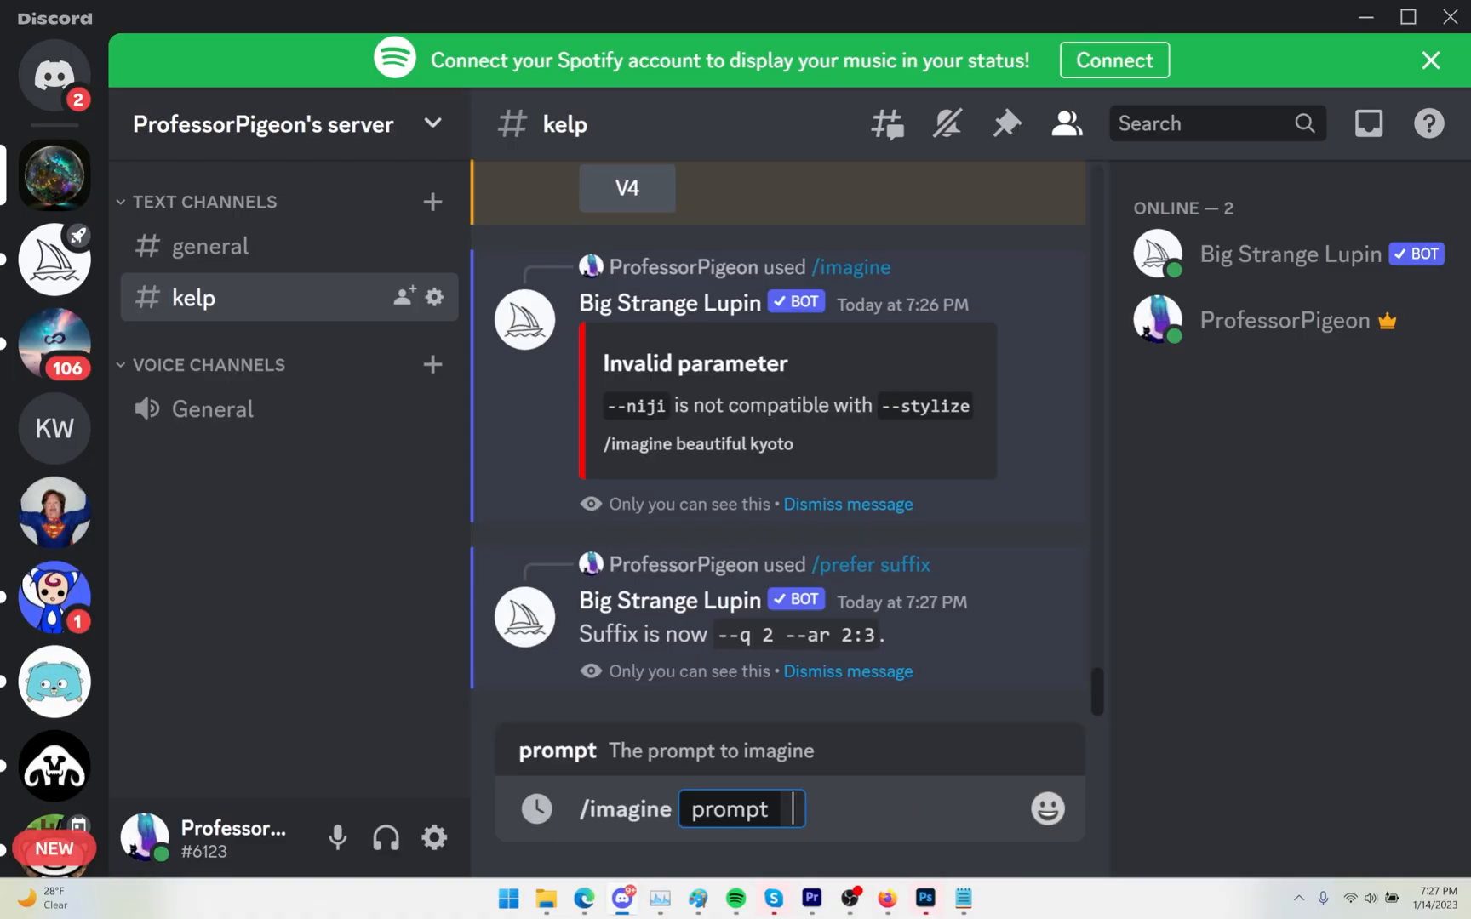
text(beautiful kyoto)
key(Return)
text(/)
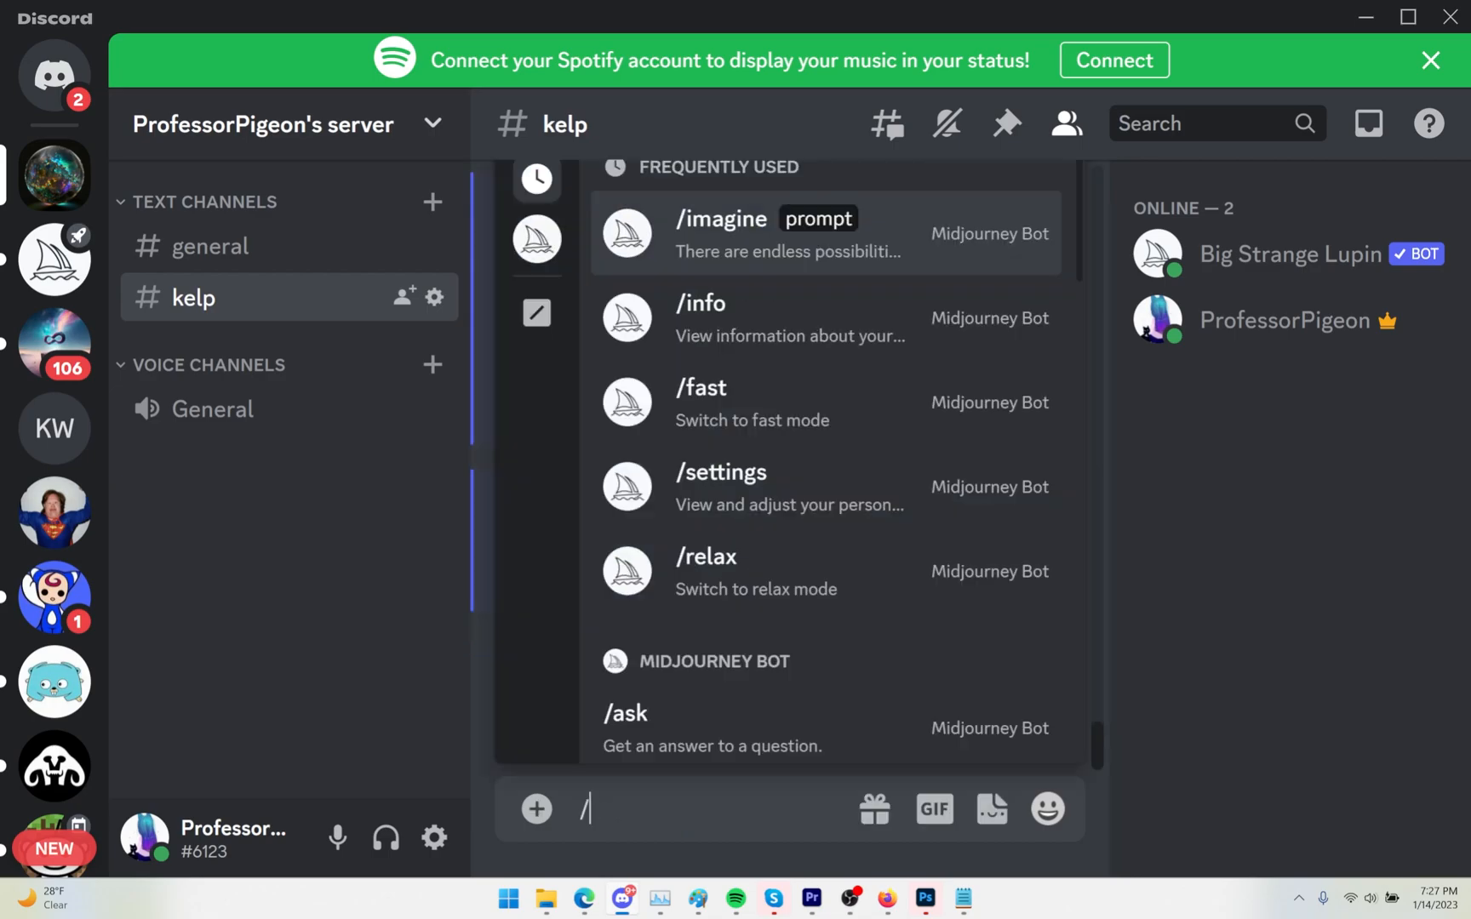
key(Tab)
text(beautiful tokyo::anime lunch)
key(Return)
- Submit two more /imagine prompts, "flying anime characters" and "total chaos in the dojo"
text(/)
key(Tab)
text(flying anime charact)
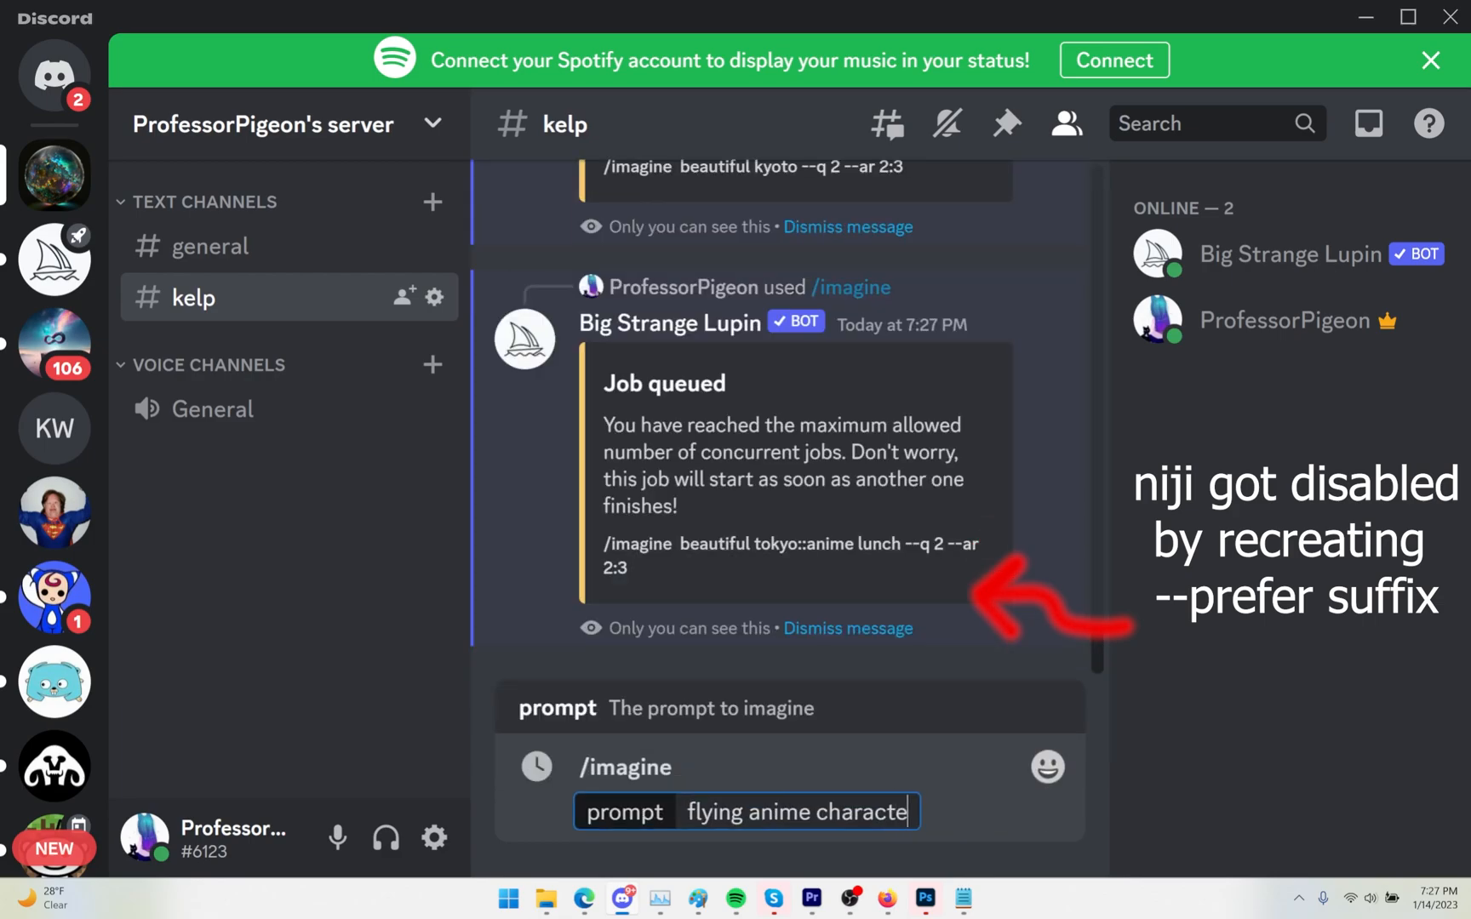
text(ers)
key(Return)
key(slash)
key(Tab)
text(total chaos in the dojo)
key(Return)
- Submit the /imagine prompts "ninja fight in kyoto" and "samurai fight on the moon"
key(slash)
key(Tab)
text(ninja fight in kyoto)
key(Return)
key(slash)
key(Tab)
text(samurai figh)
key(Return)
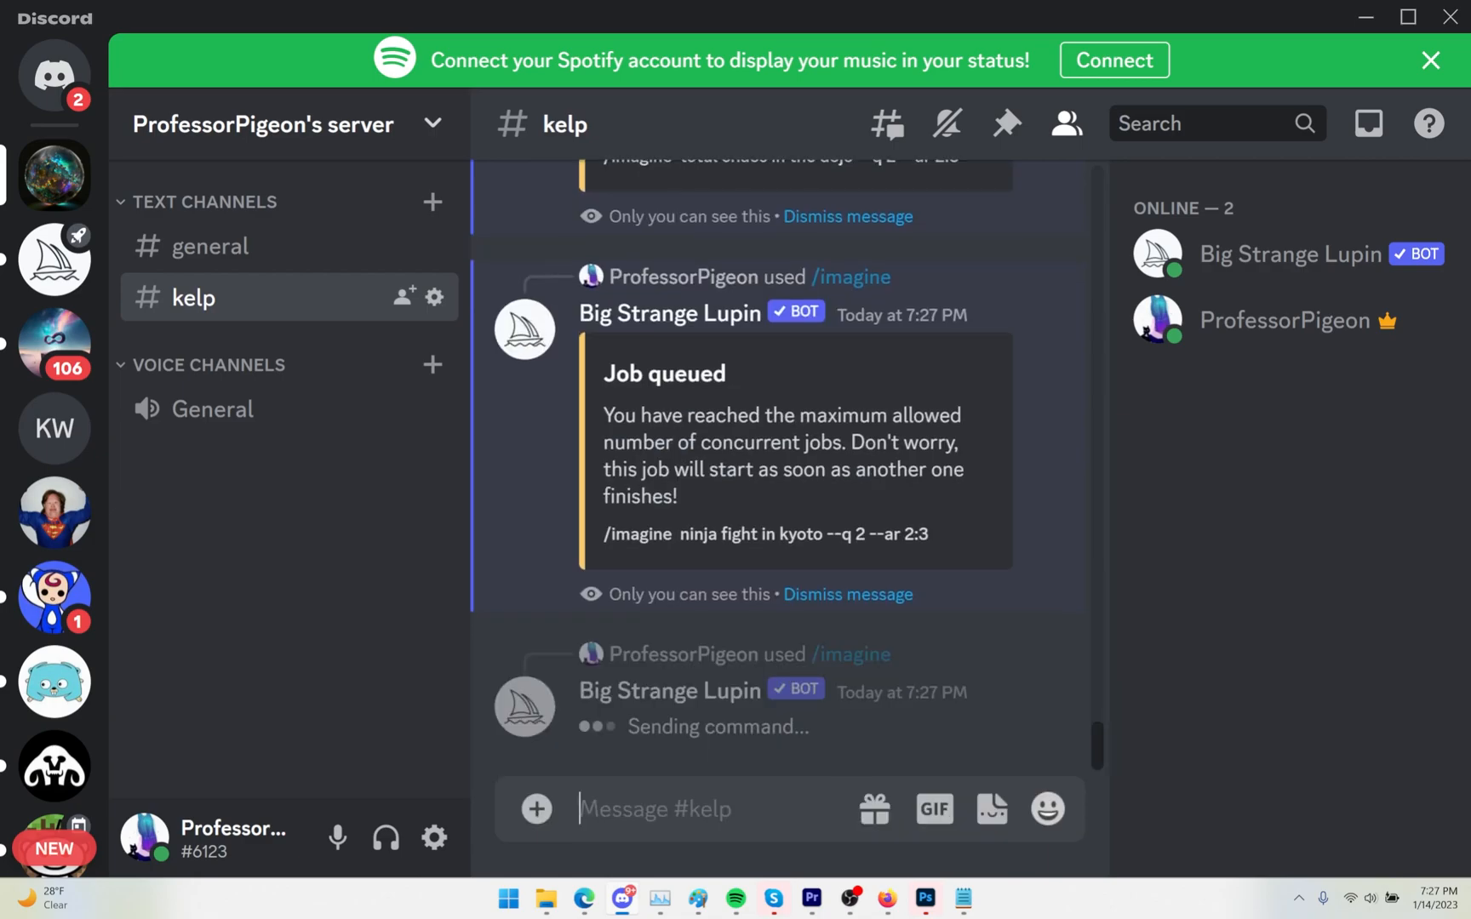
- Submit the /imagine prompt "samurais fighting in space surrounded by mecha-penguins"
key(slash)
key(Tab)
text(samurais fighting in space surrounded by )
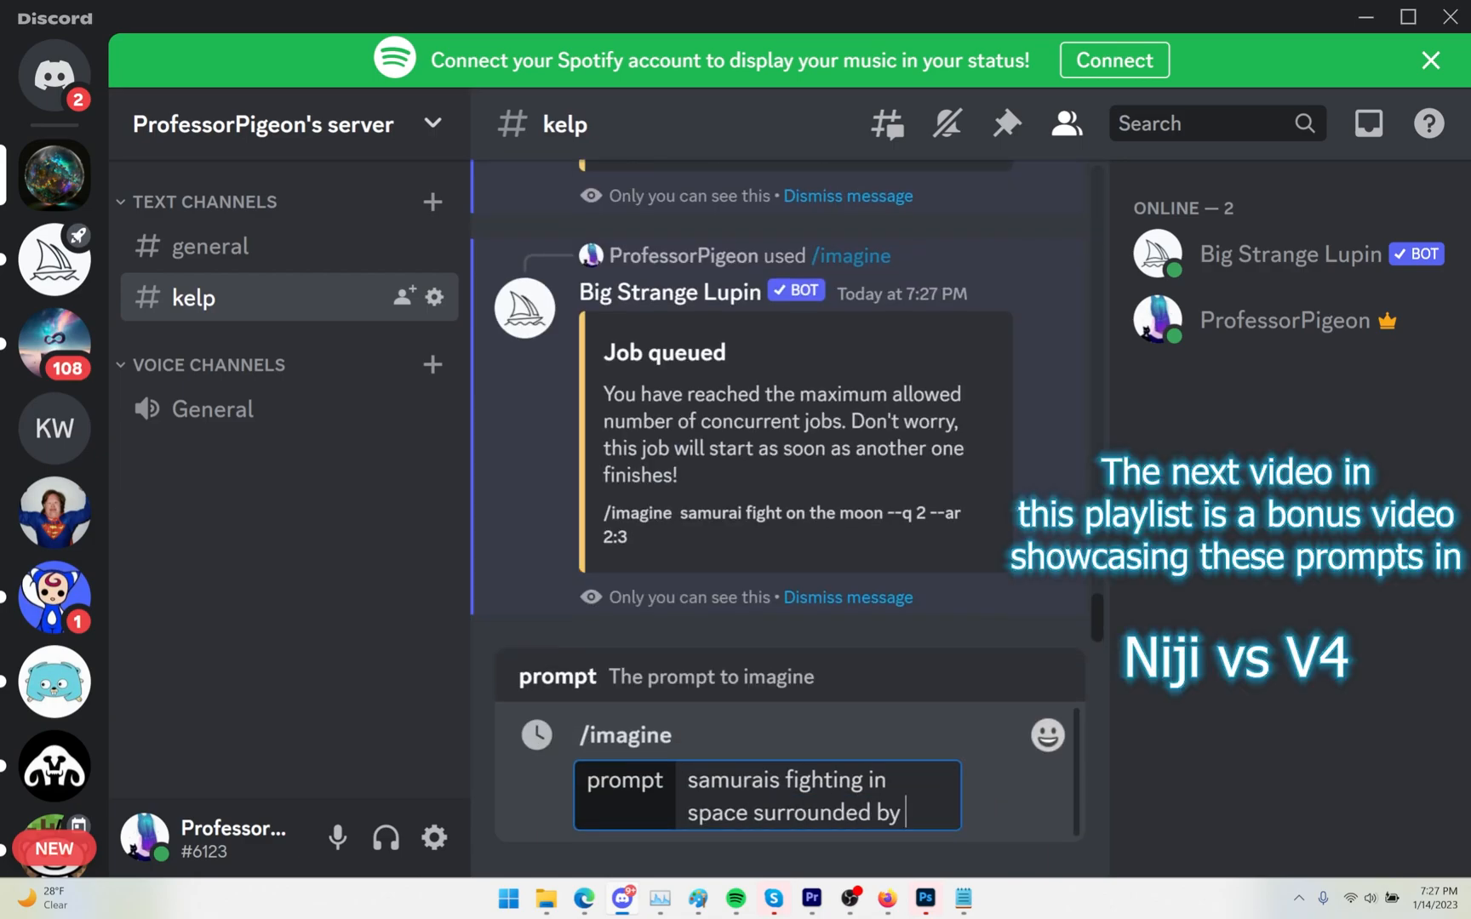
text(mecha-penguins)
key(Return)
- Try to submit the /imagine prompt "evil samurai warriors fighting evil at its core"
key(slash)
key(Tab)
text(evil samurai warriors fighting evil at its cor)
key(Return)
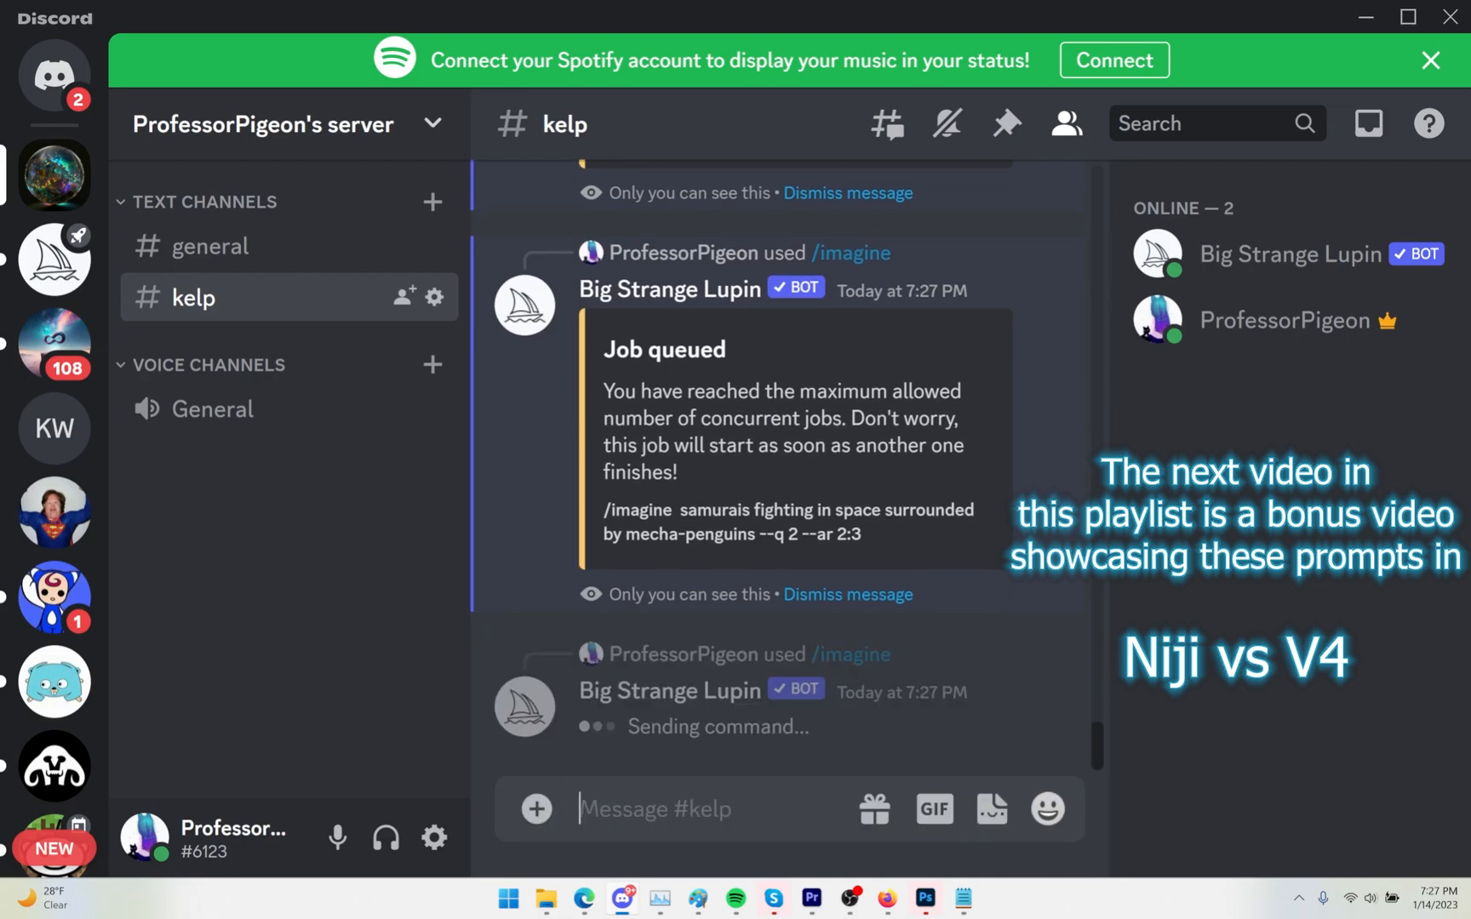
- Look at the bot's reply to the last prompt and view the Midjourney bot's profile card
mouse_move(663, 662)
mouse_down()
mouse_move(706, 640)
mouse_move(664, 640)
mouse_up()
click(600, 479)
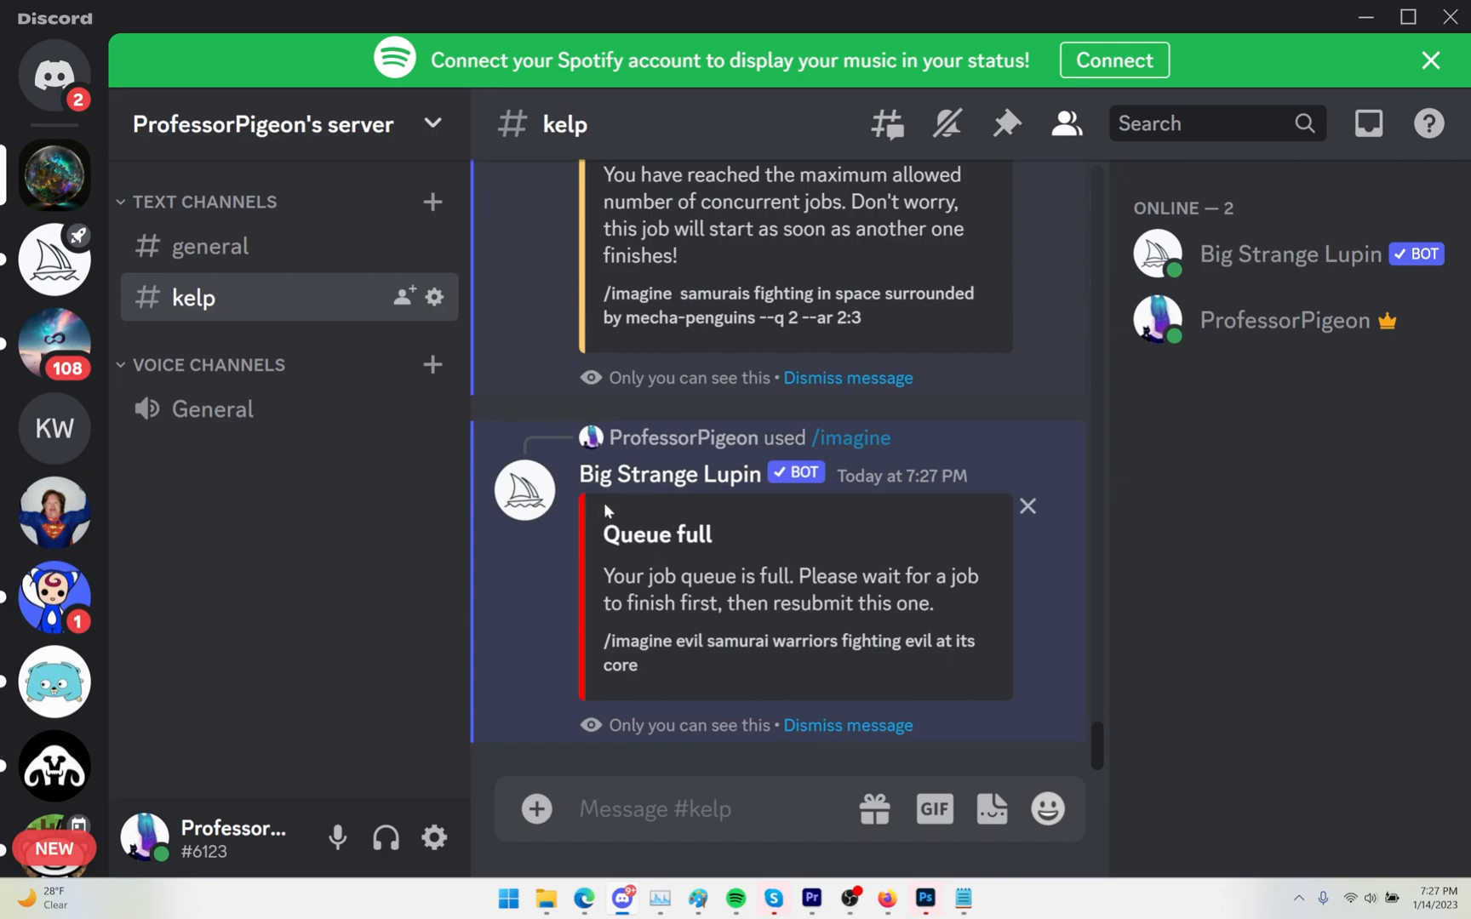
click(1274, 269)
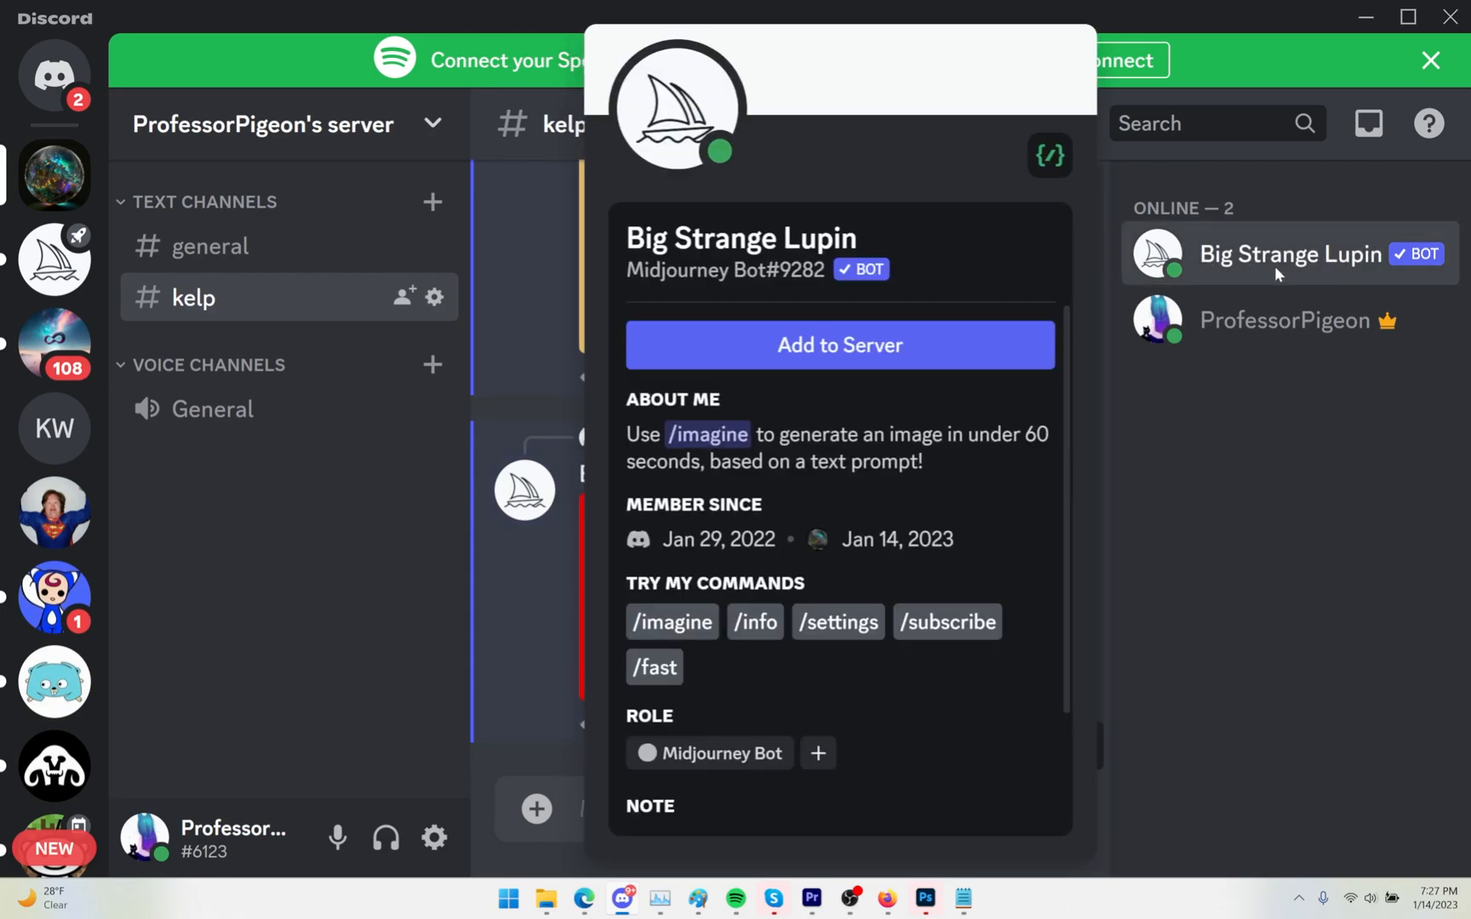
click(528, 576)
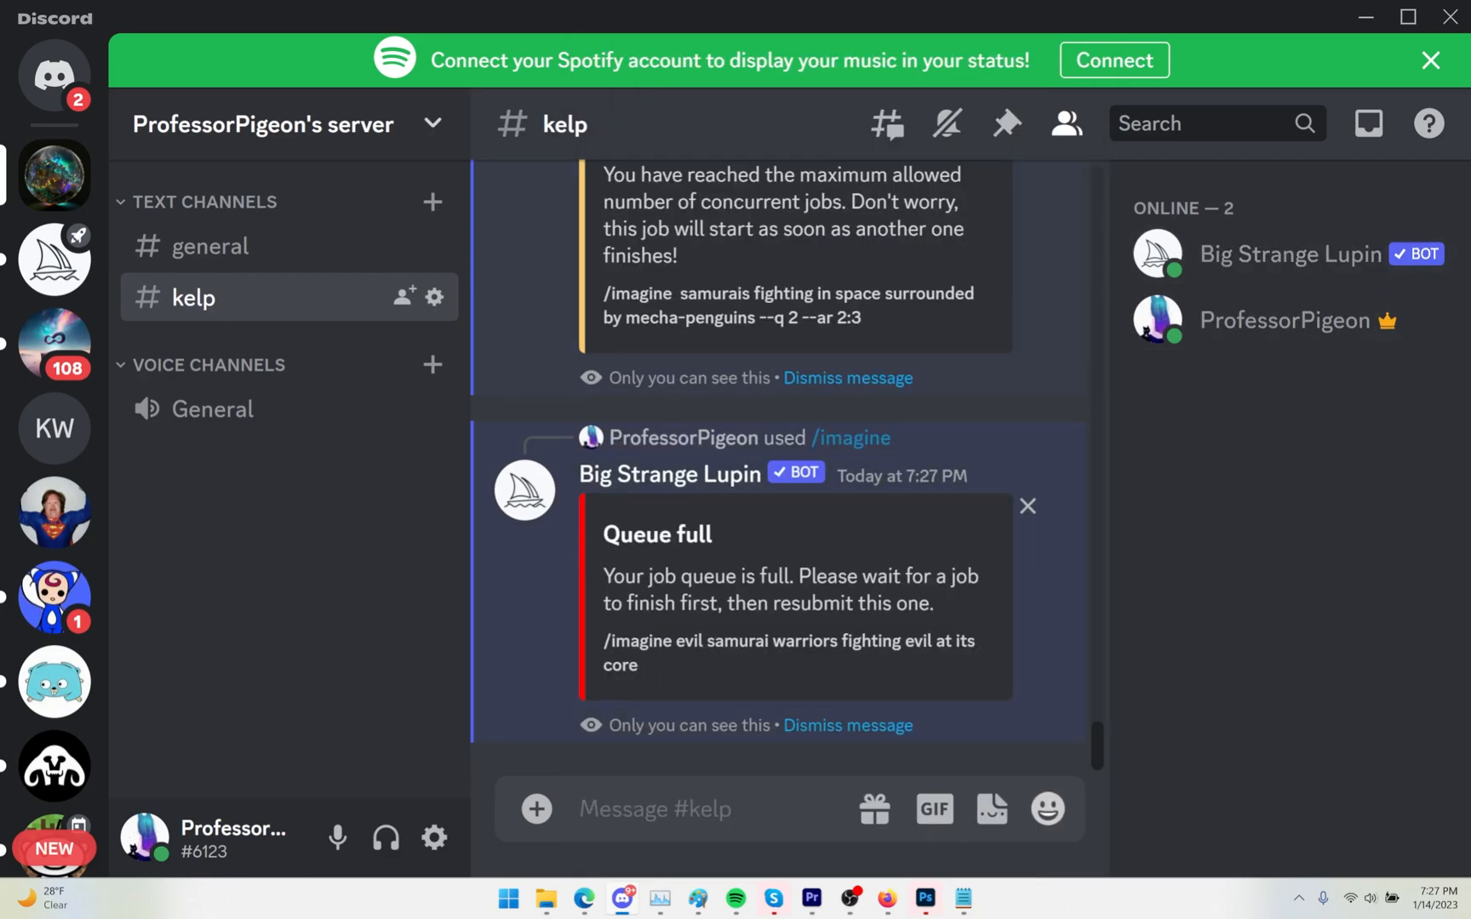
drag(638, 670, 676, 640)
- Run the /info command and read the subscription, usage and job queue details
click(587, 808)
text(/inf)
key(Return)
key(Return)
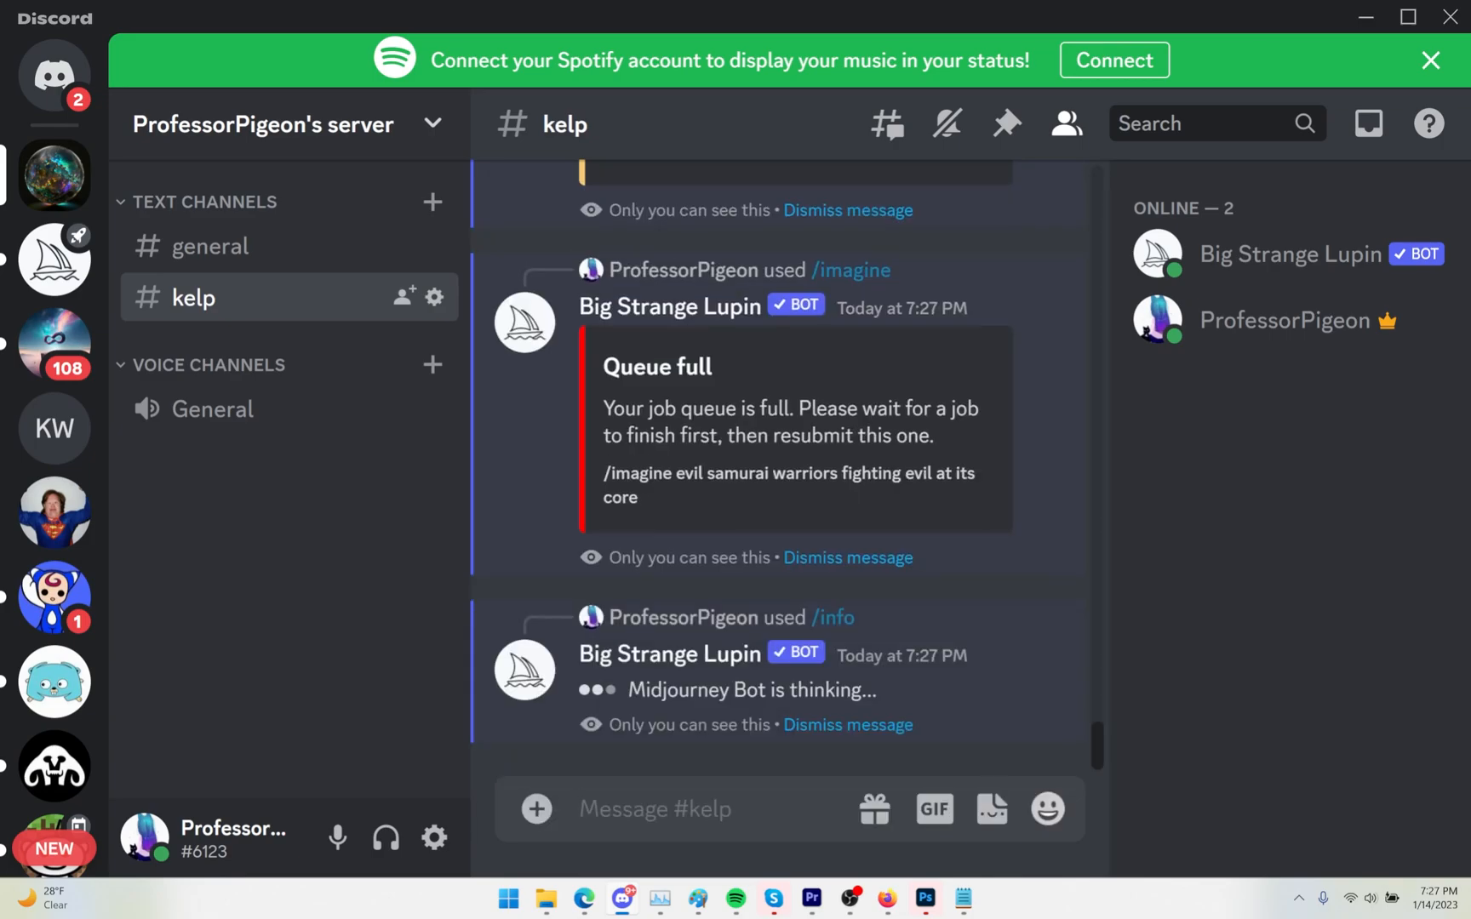
scroll(793, 528, up, 3)
drag(792, 525, 677, 553)
click(678, 554)
scroll(817, 505, up, 2)
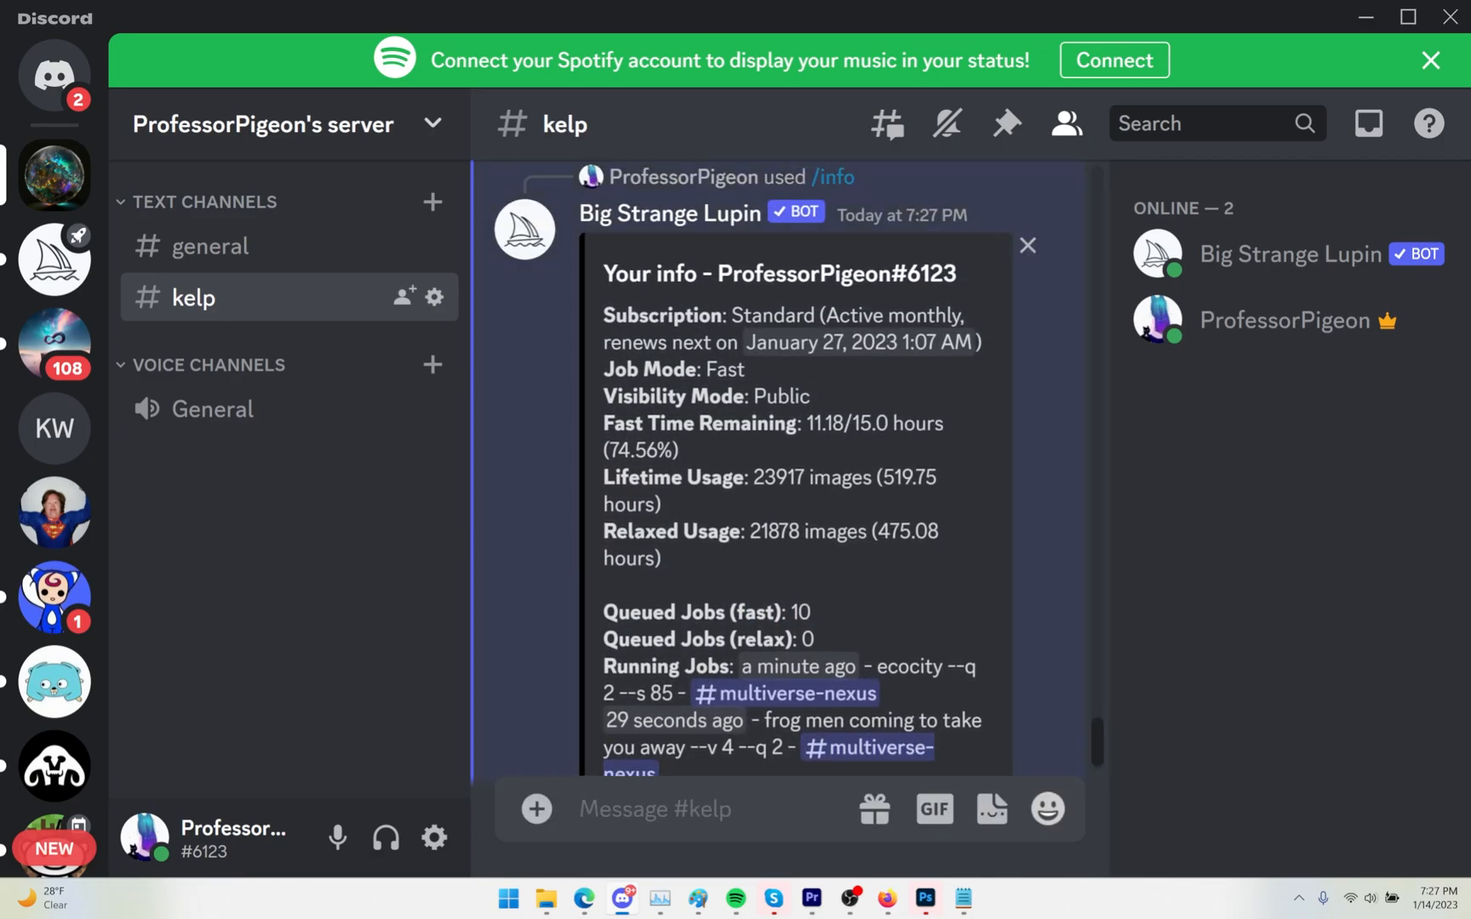
scroll(817, 504, down, 3)
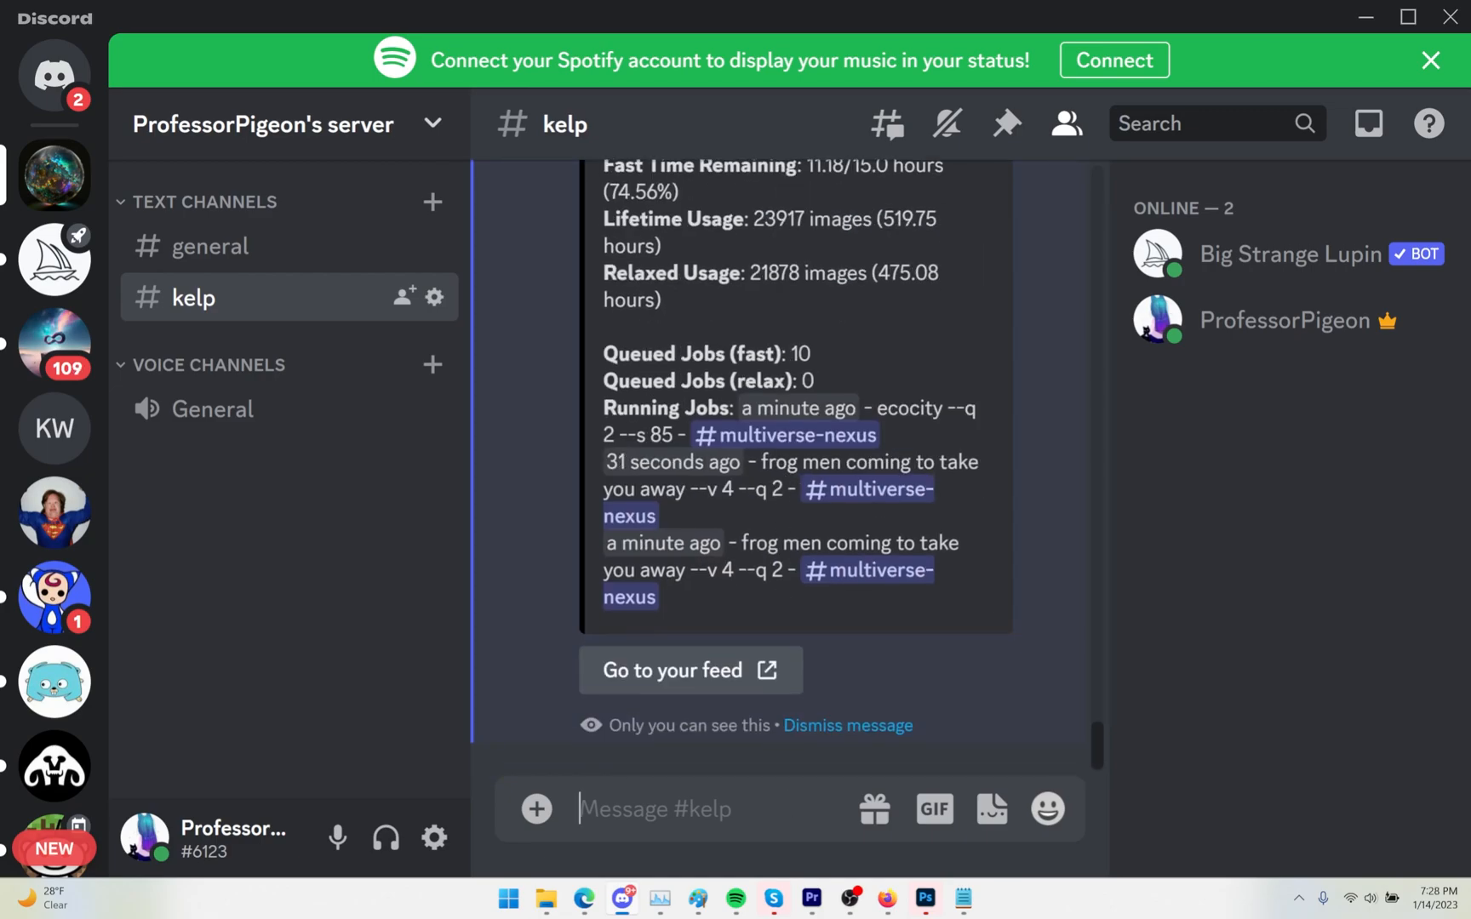
- Switch image generation to relax mode with the /relax command
text(/rel)
key(Return)
key(Return)
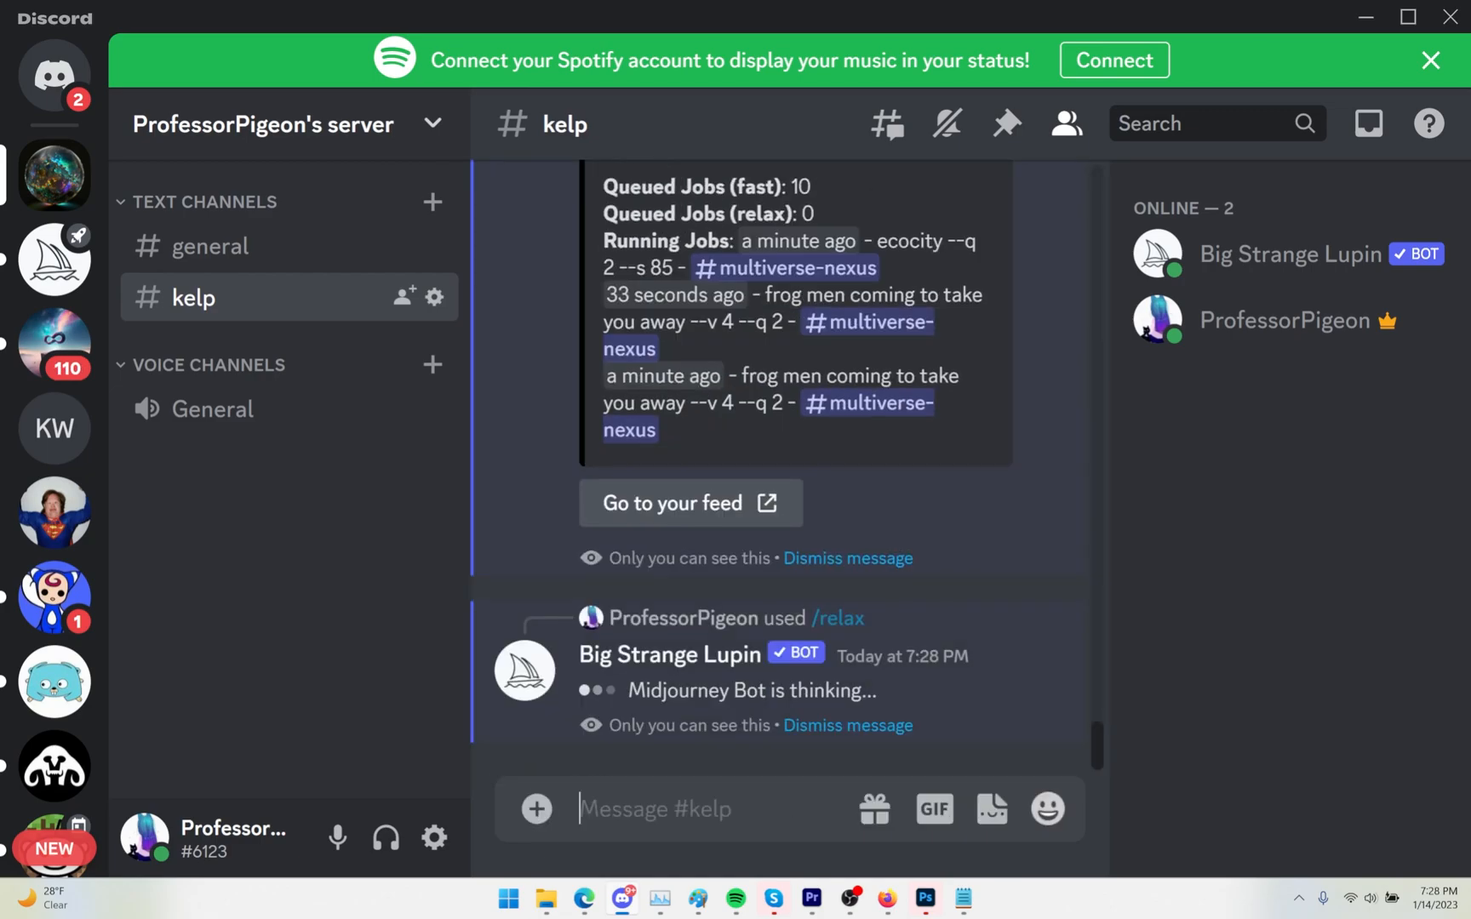
- Review the job mode, remaining fast time and running jobs in the /info output
scroll(705, 526, up, 6)
drag(730, 579, 756, 578)
click(749, 583)
scroll(737, 599, down, 1)
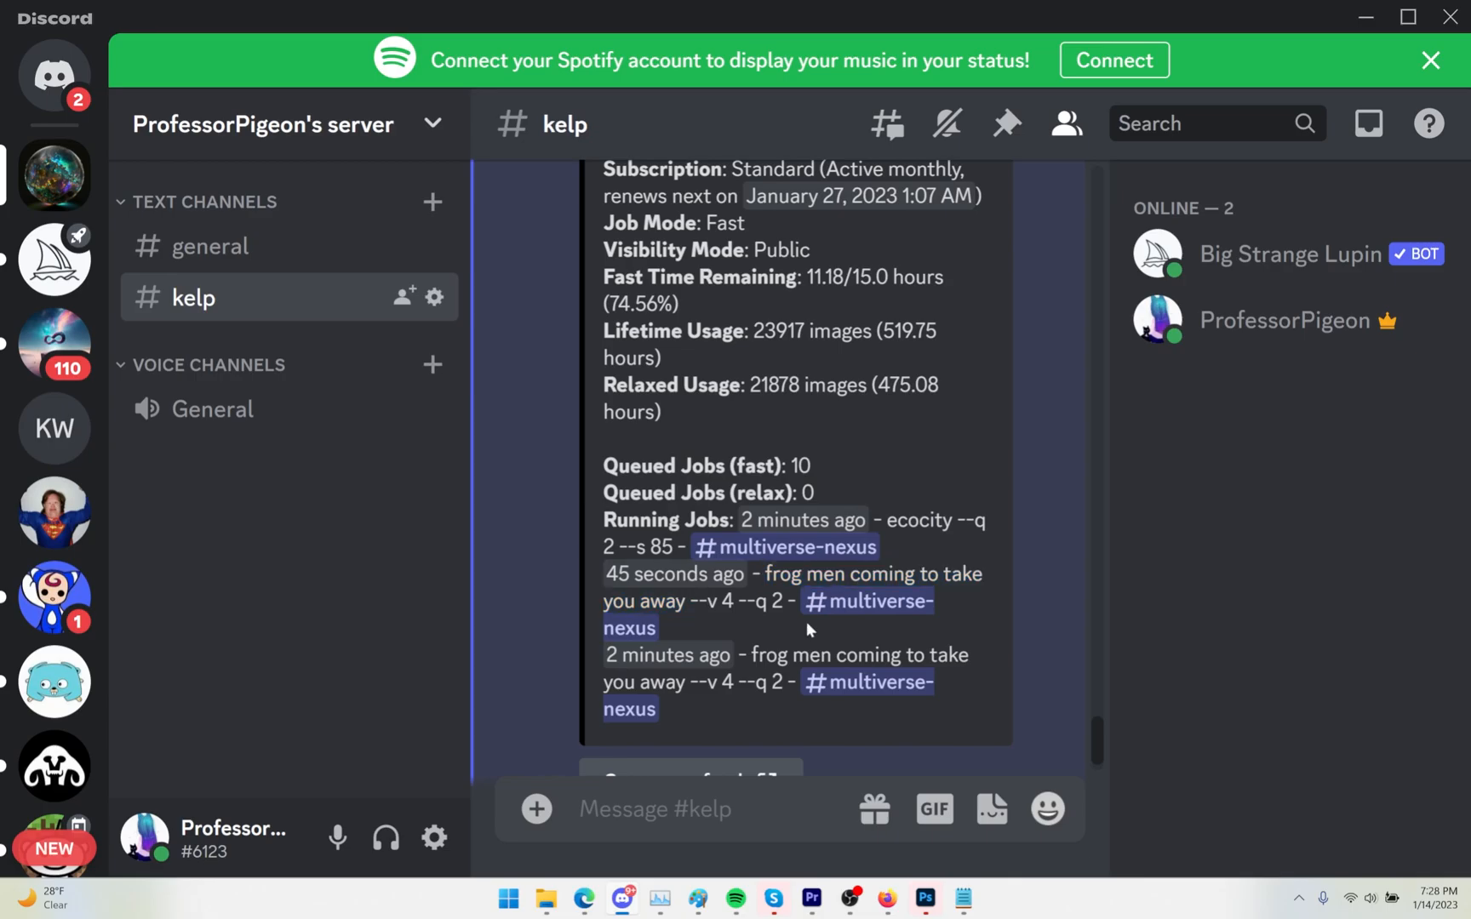
scroll(800, 624, up, 1)
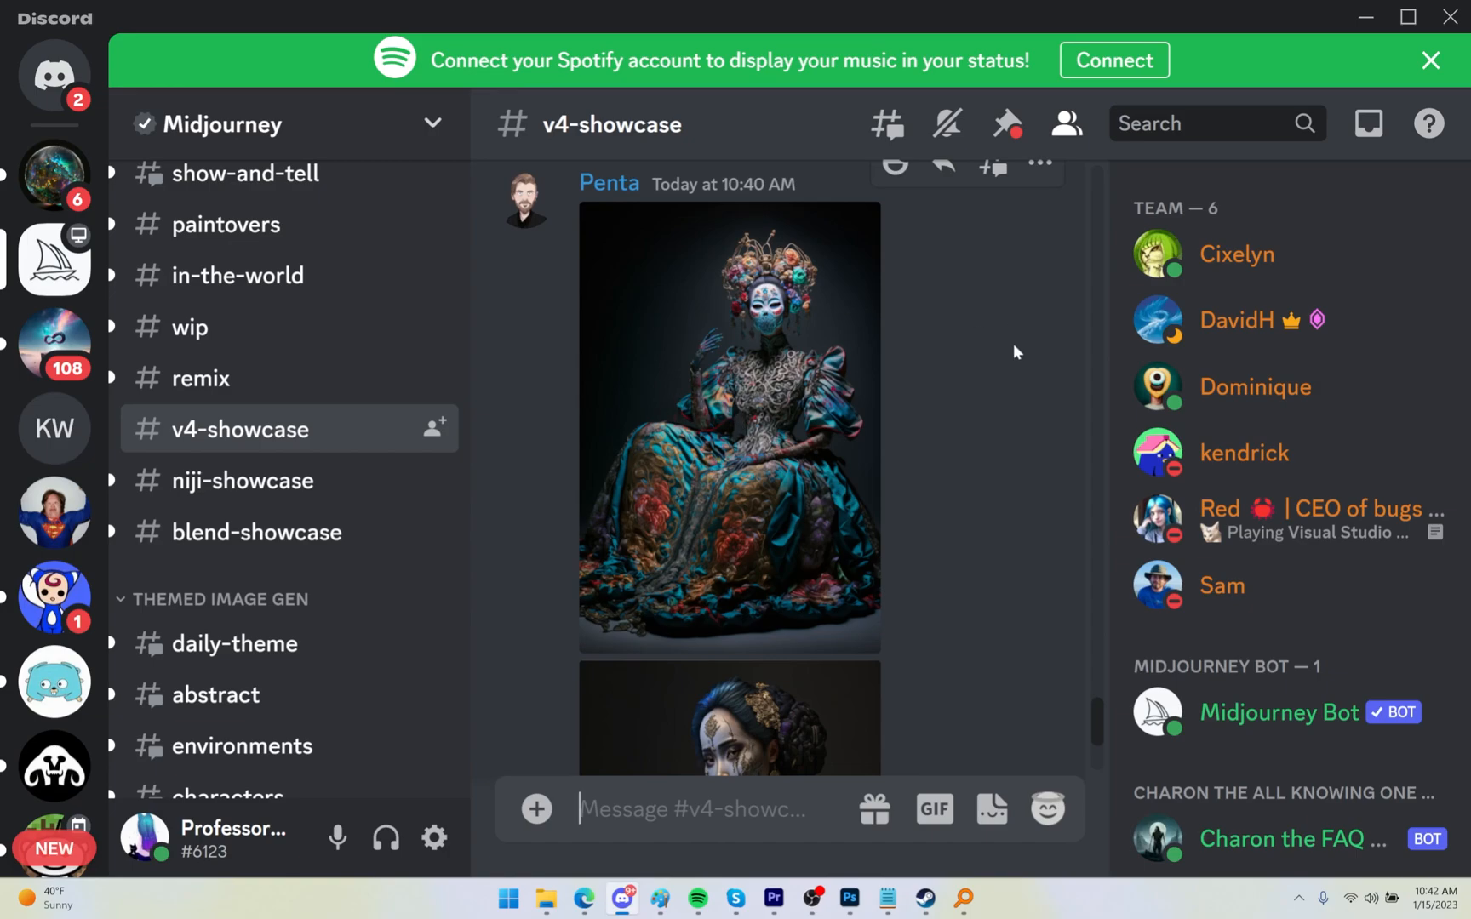
- Look through the Midjourney server's channel list, from the showcase channels up to the support and info sections
scroll(800, 388, up, 2)
scroll(308, 393, up, 2)
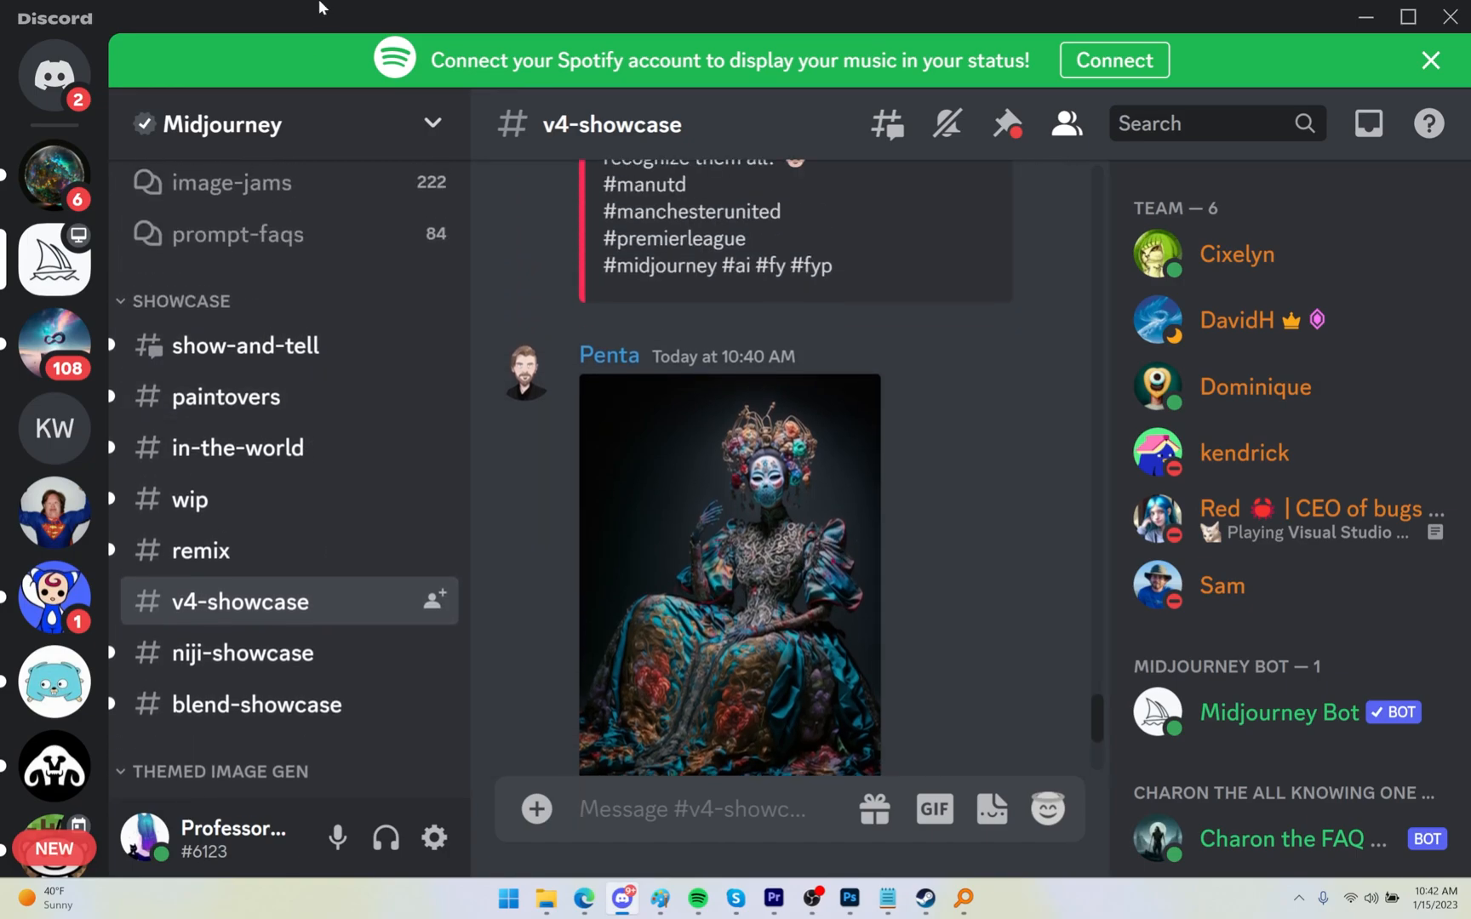
scroll(296, 579, up, 10)
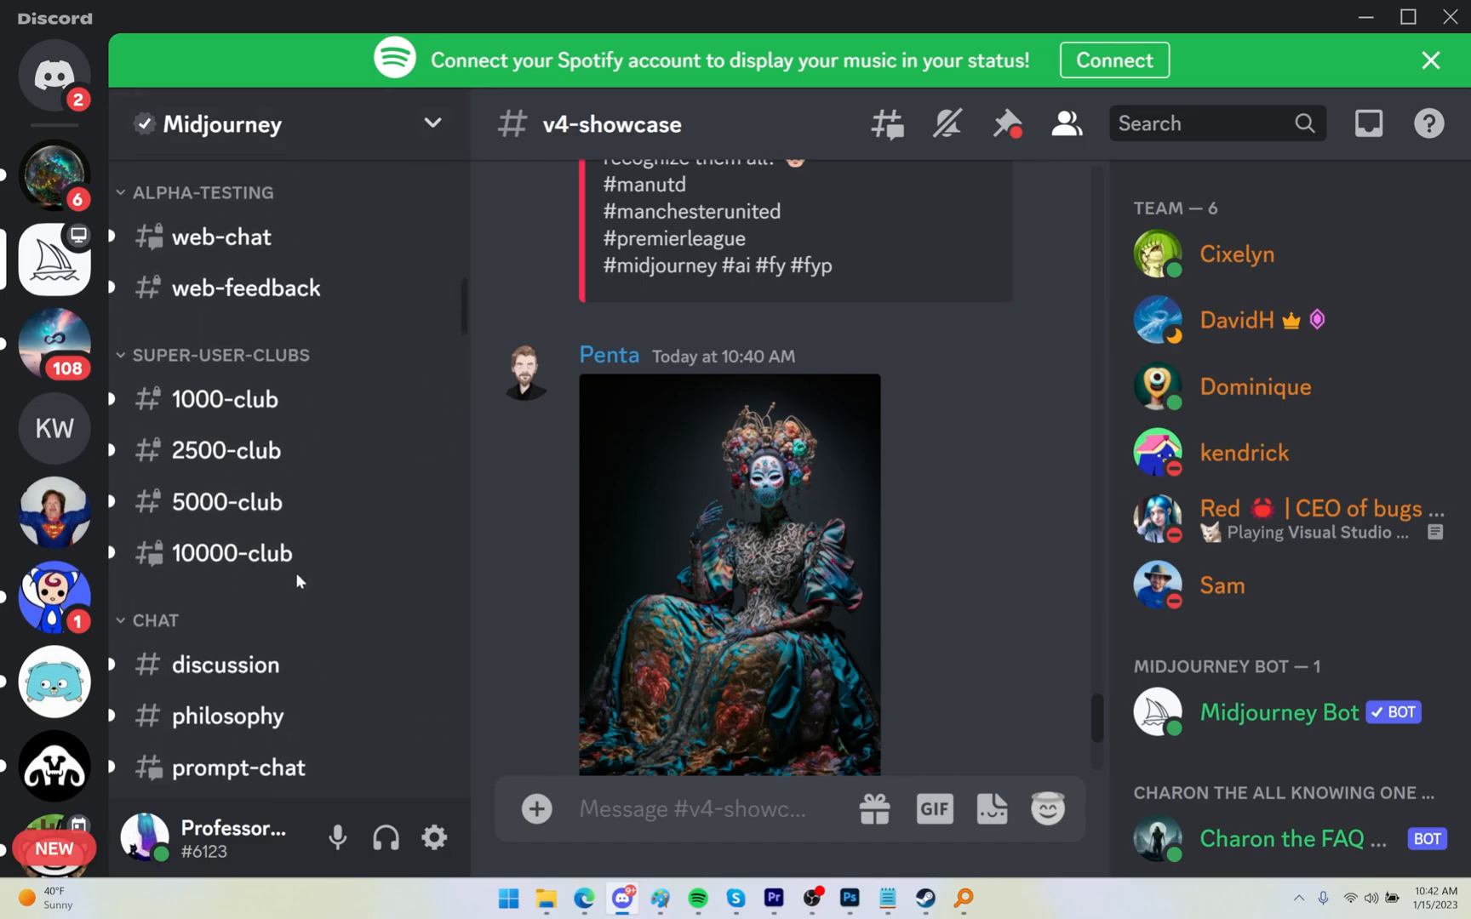
scroll(324, 617, up, 2)
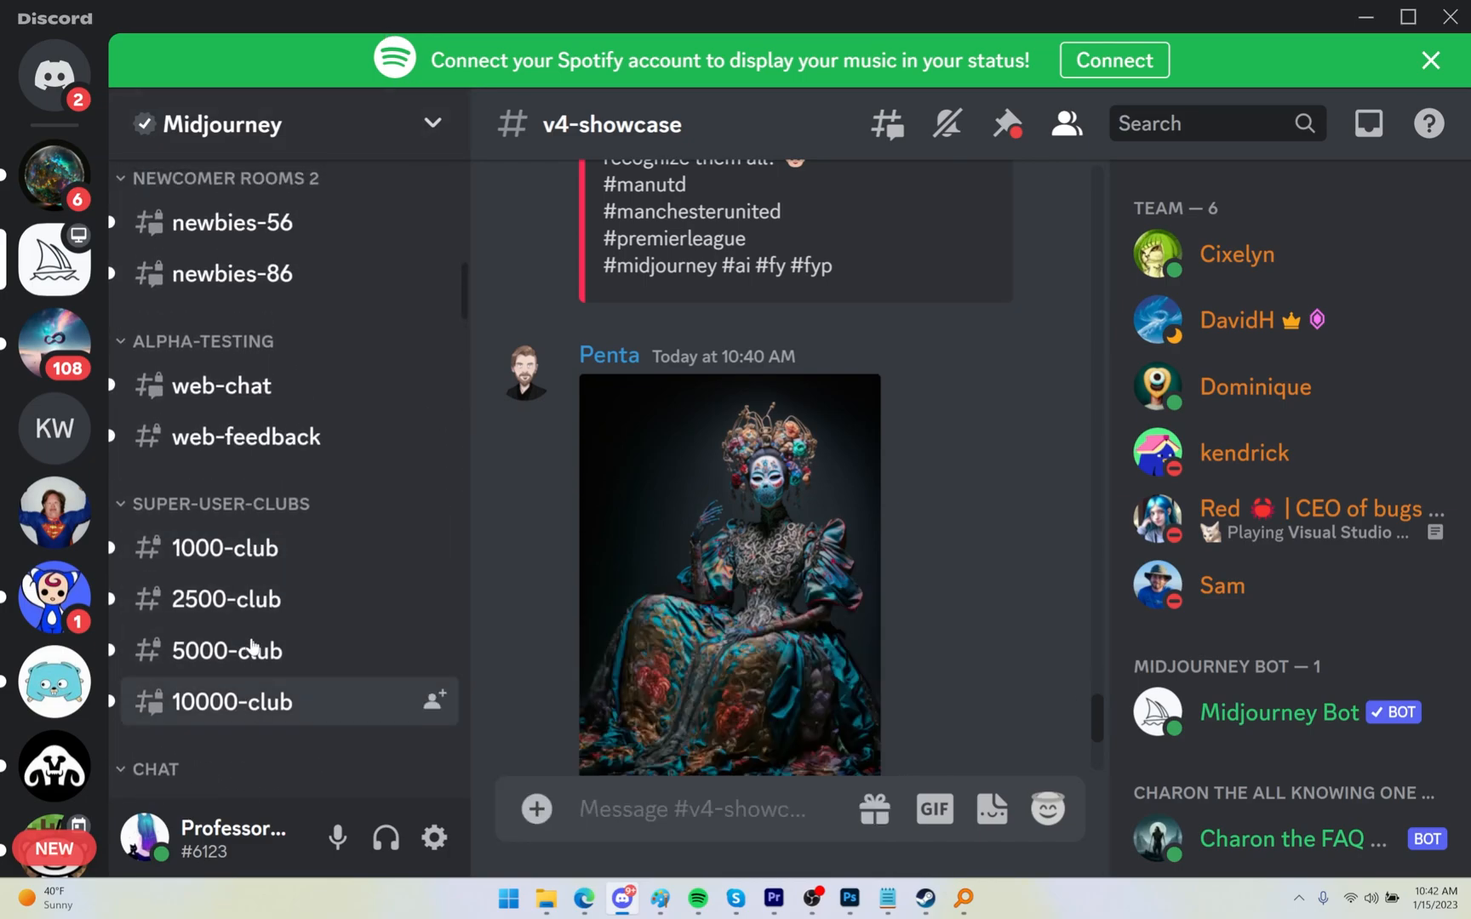
scroll(278, 654, up, 8)
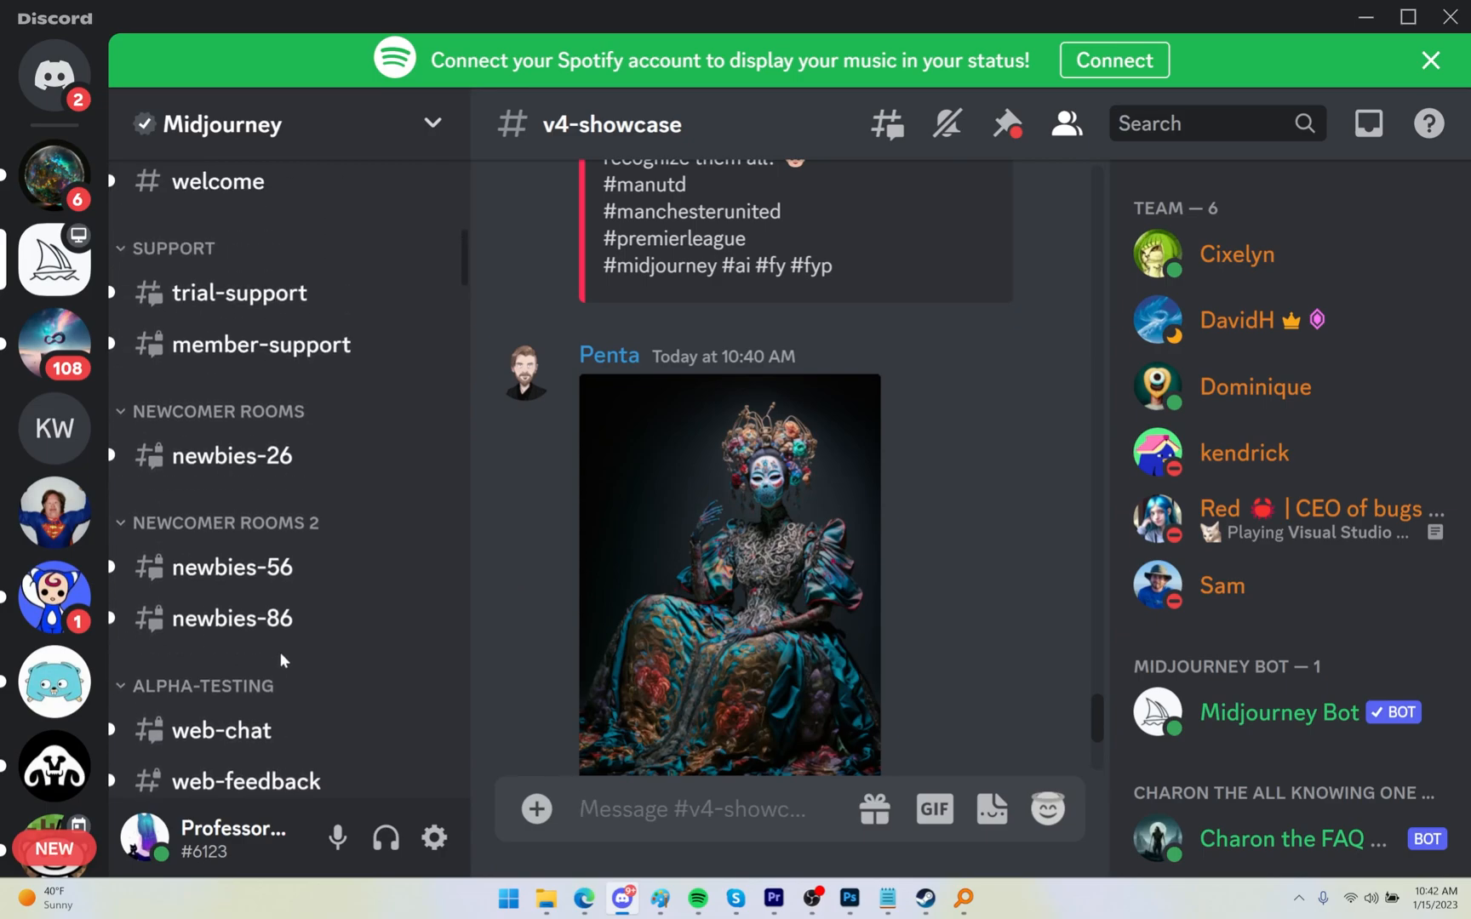
mouse_move(260, 526)
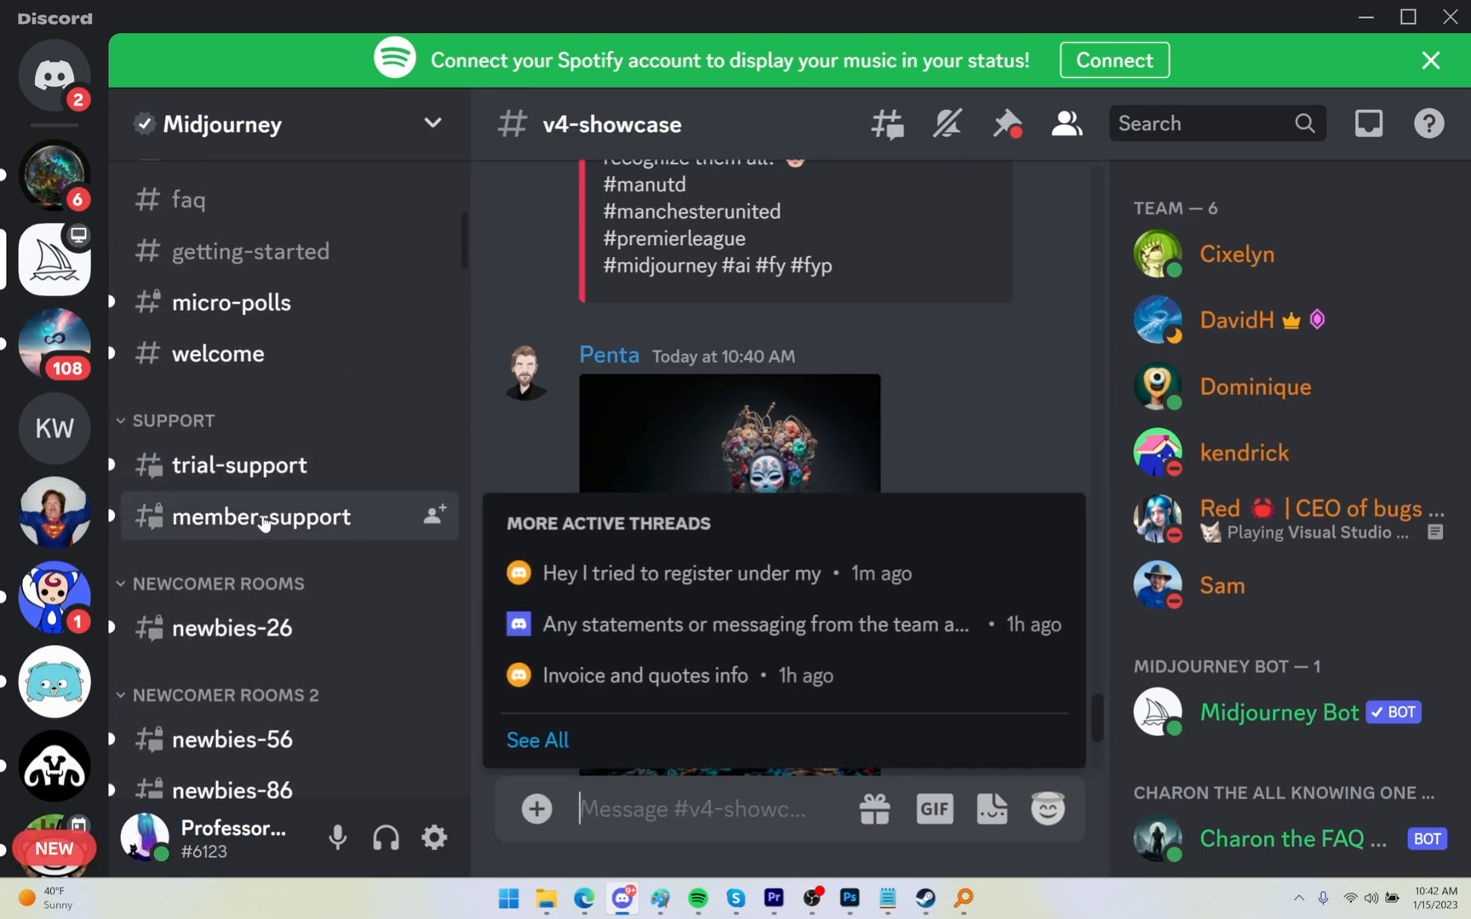
scroll(283, 532, up, 4)
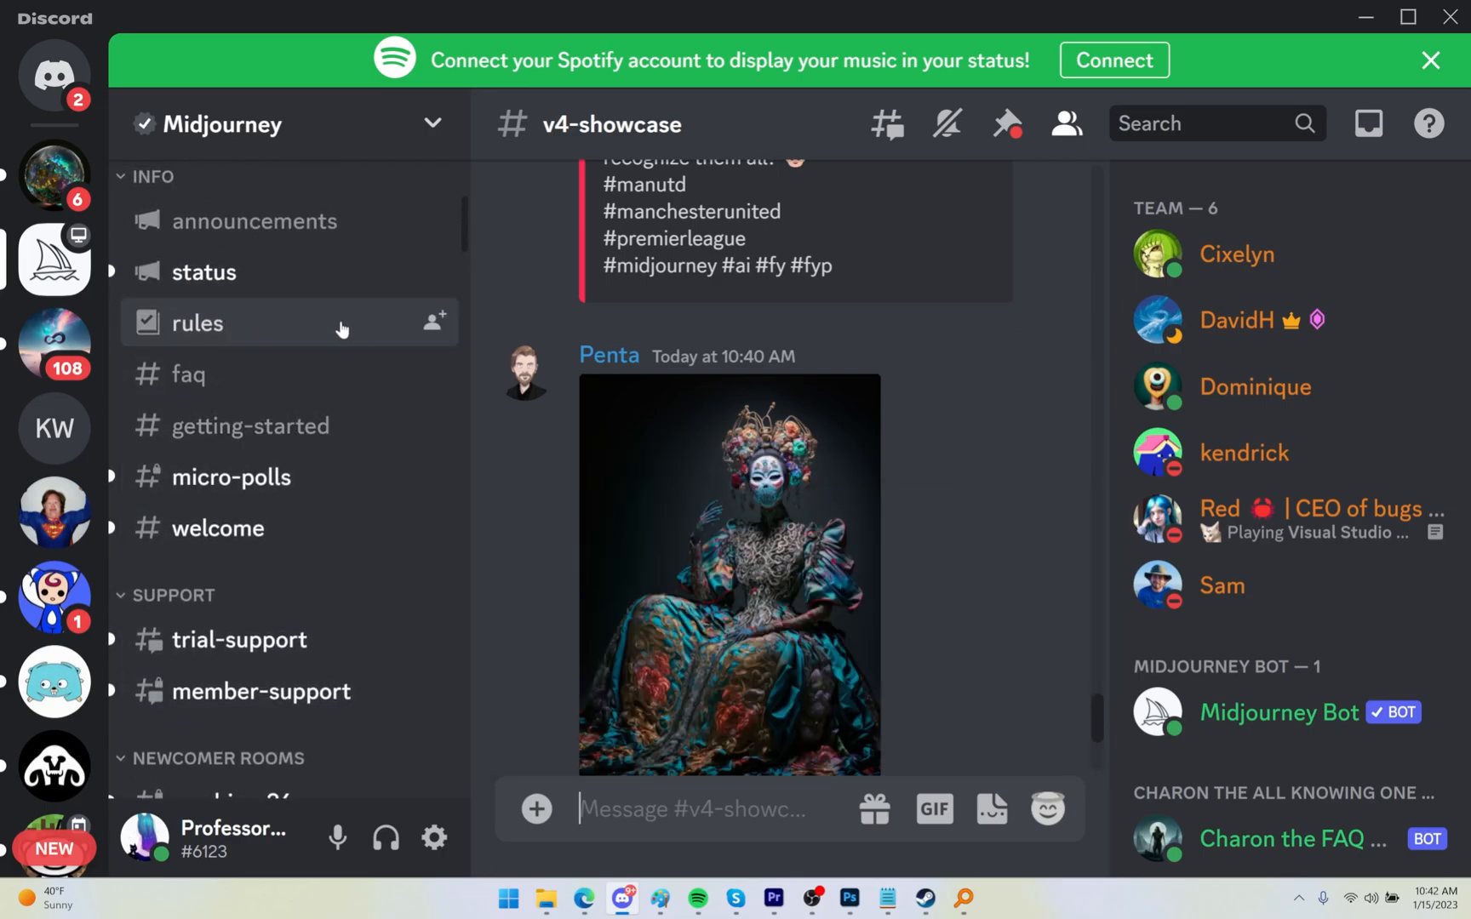
scroll(306, 425, down, 12)
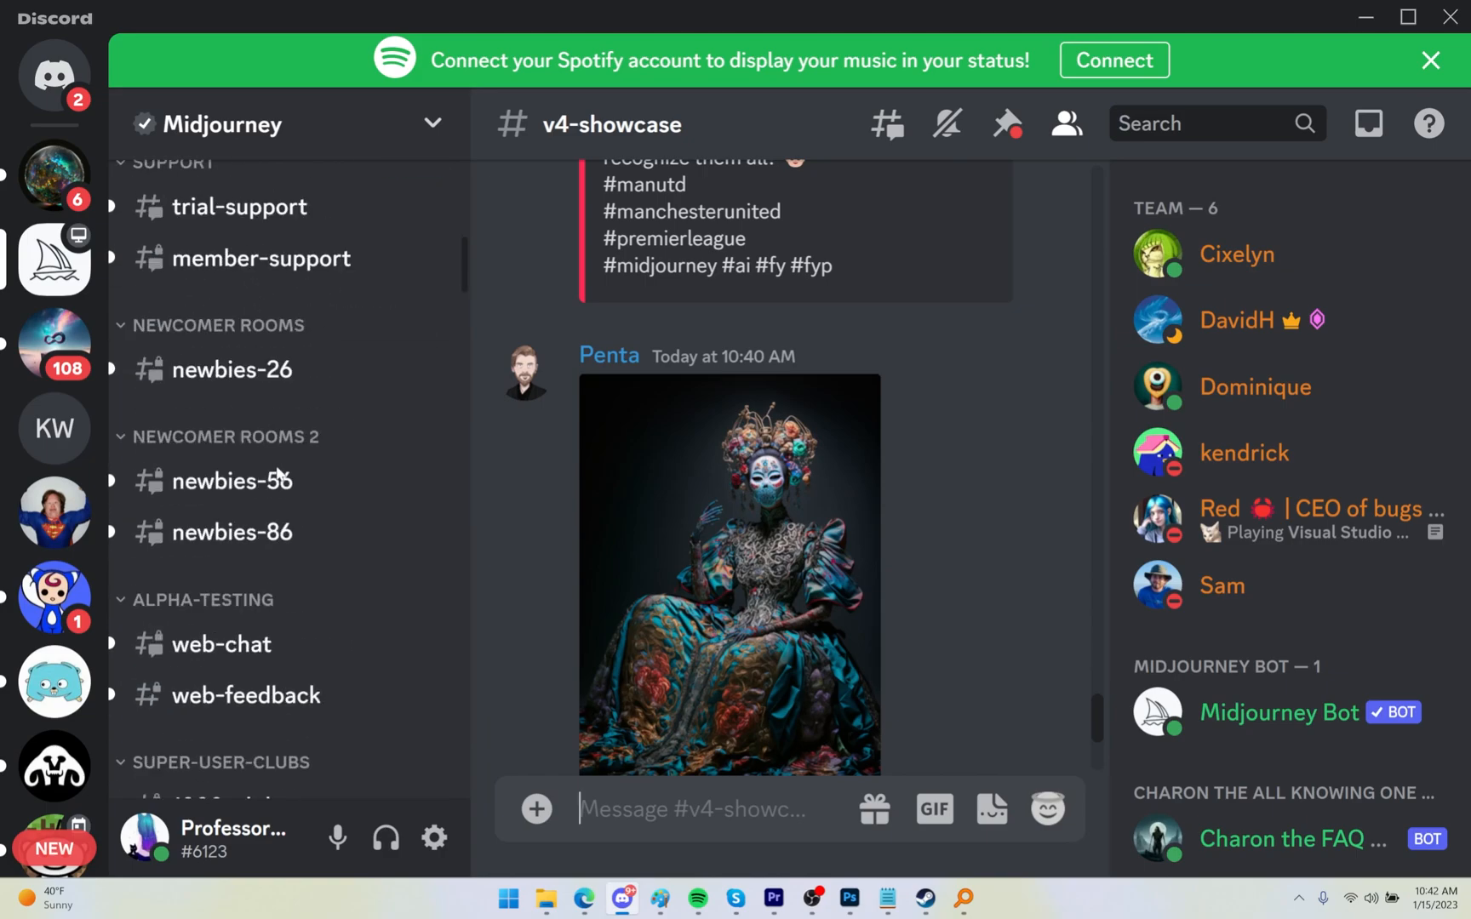
- Check the community forums' active posts, open the prompt-faqs forum and skim its questions
mouse_move(308, 536)
scroll(296, 535, down, 5)
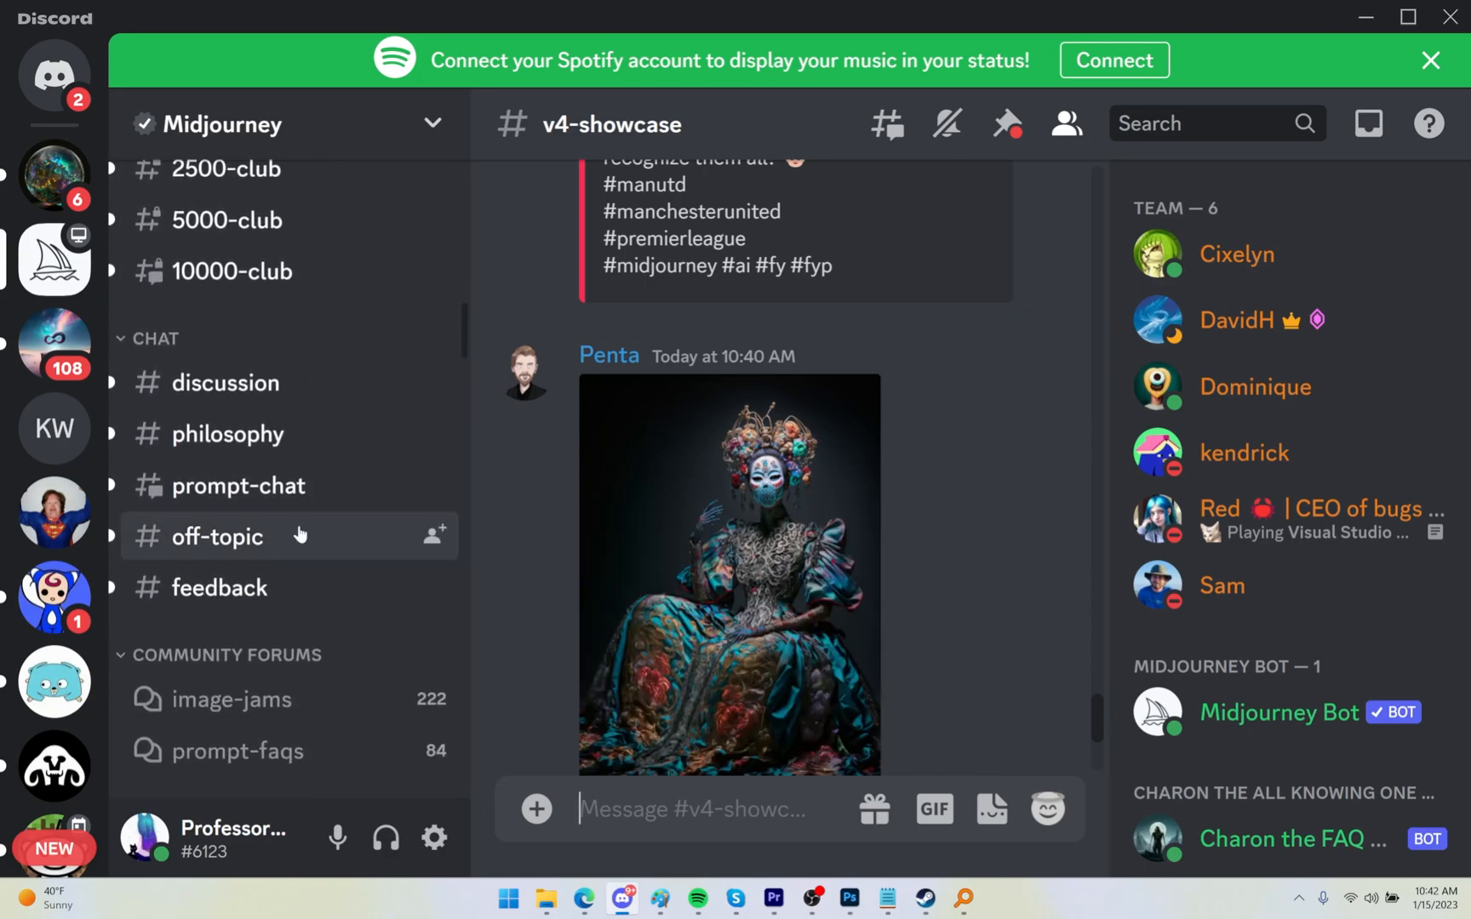
mouse_move(266, 471)
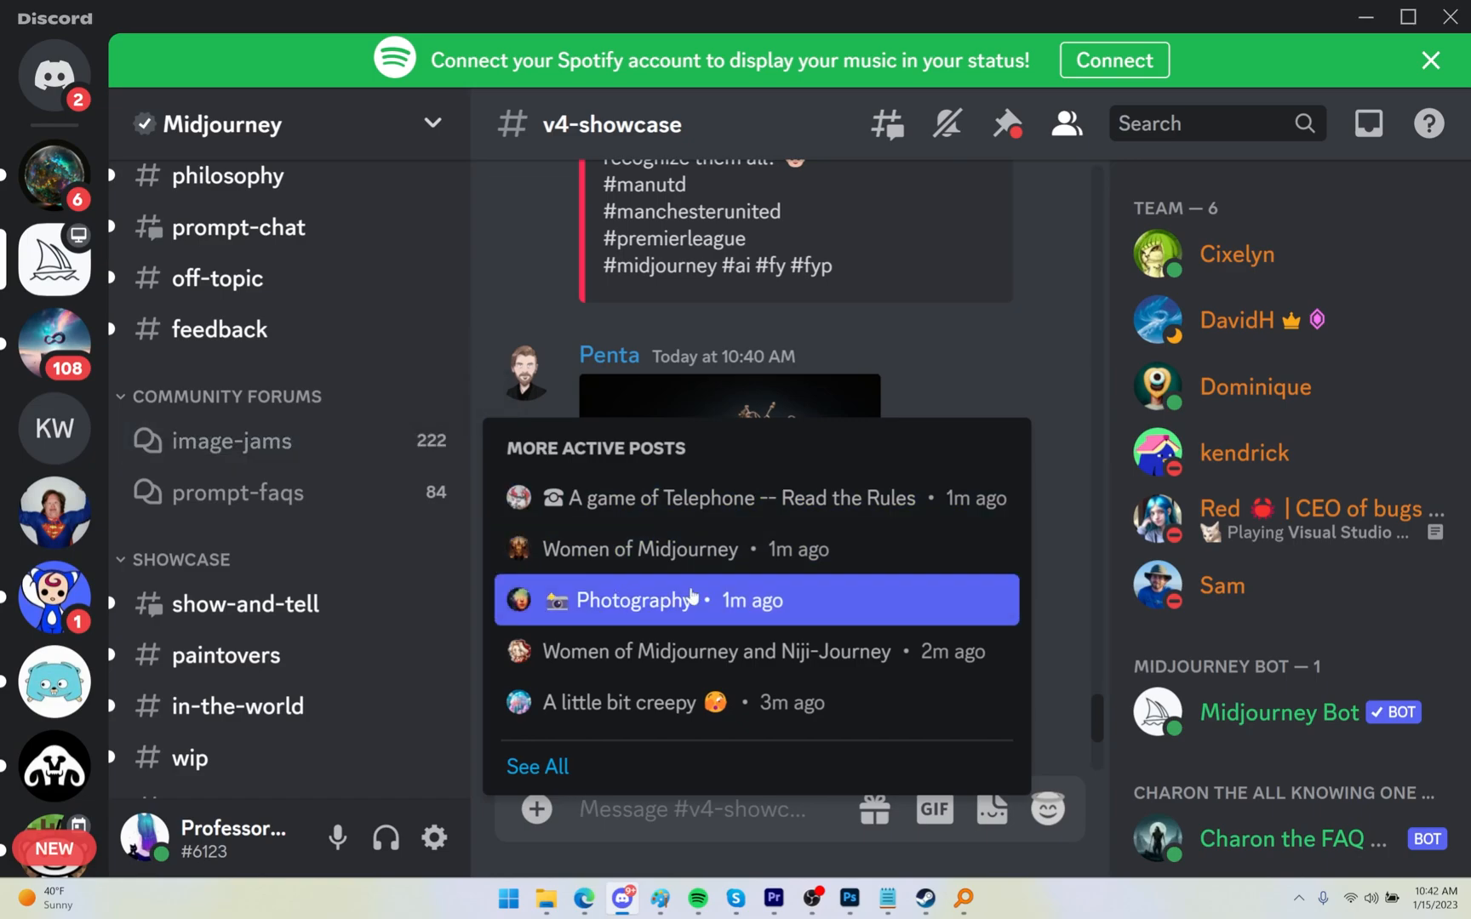
mouse_move(258, 498)
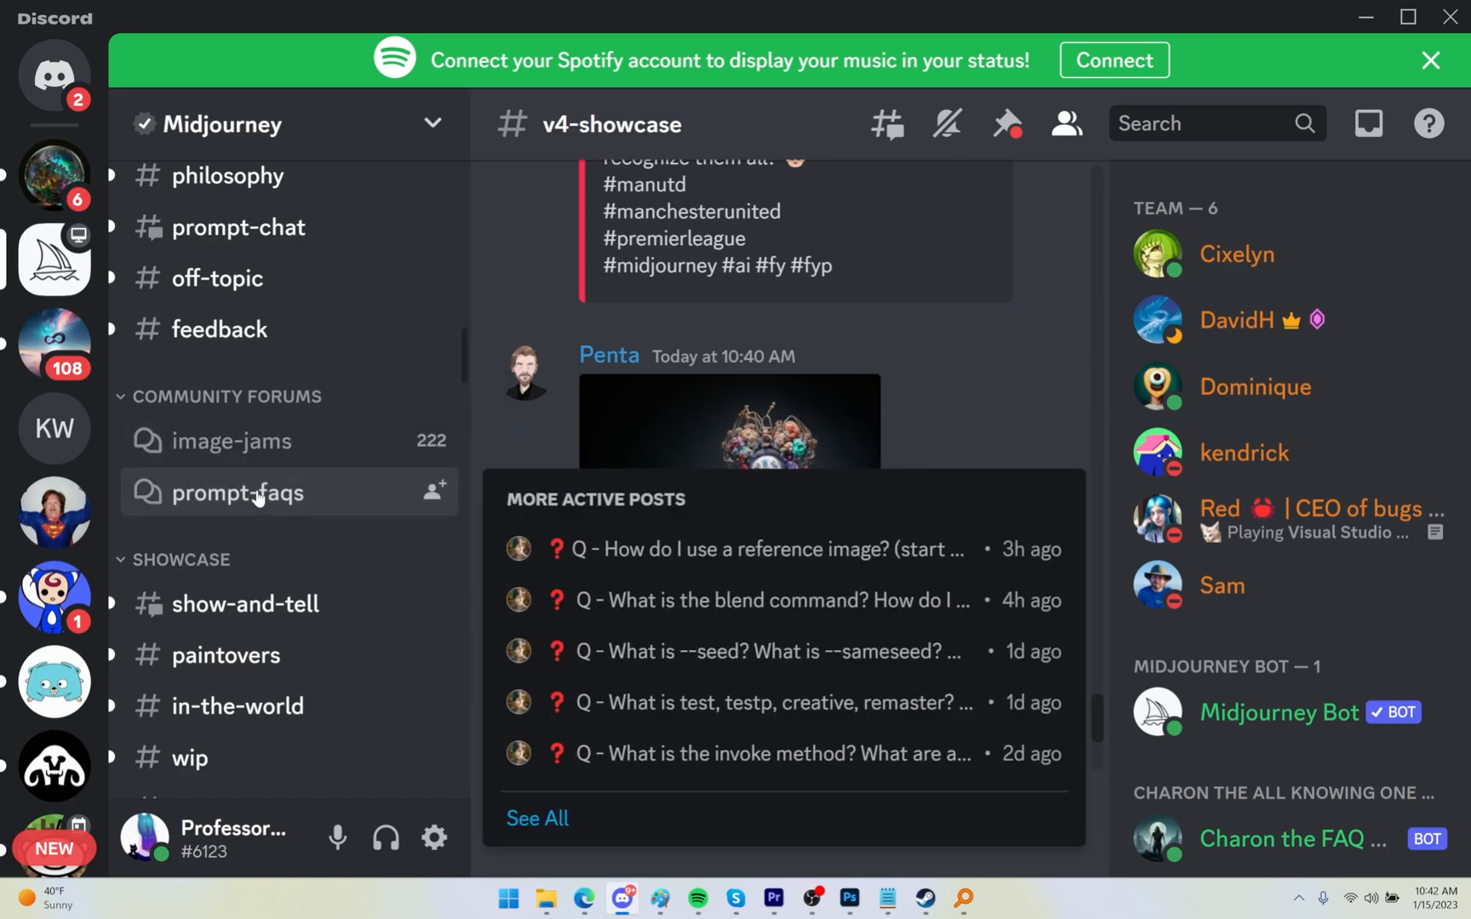
click(349, 489)
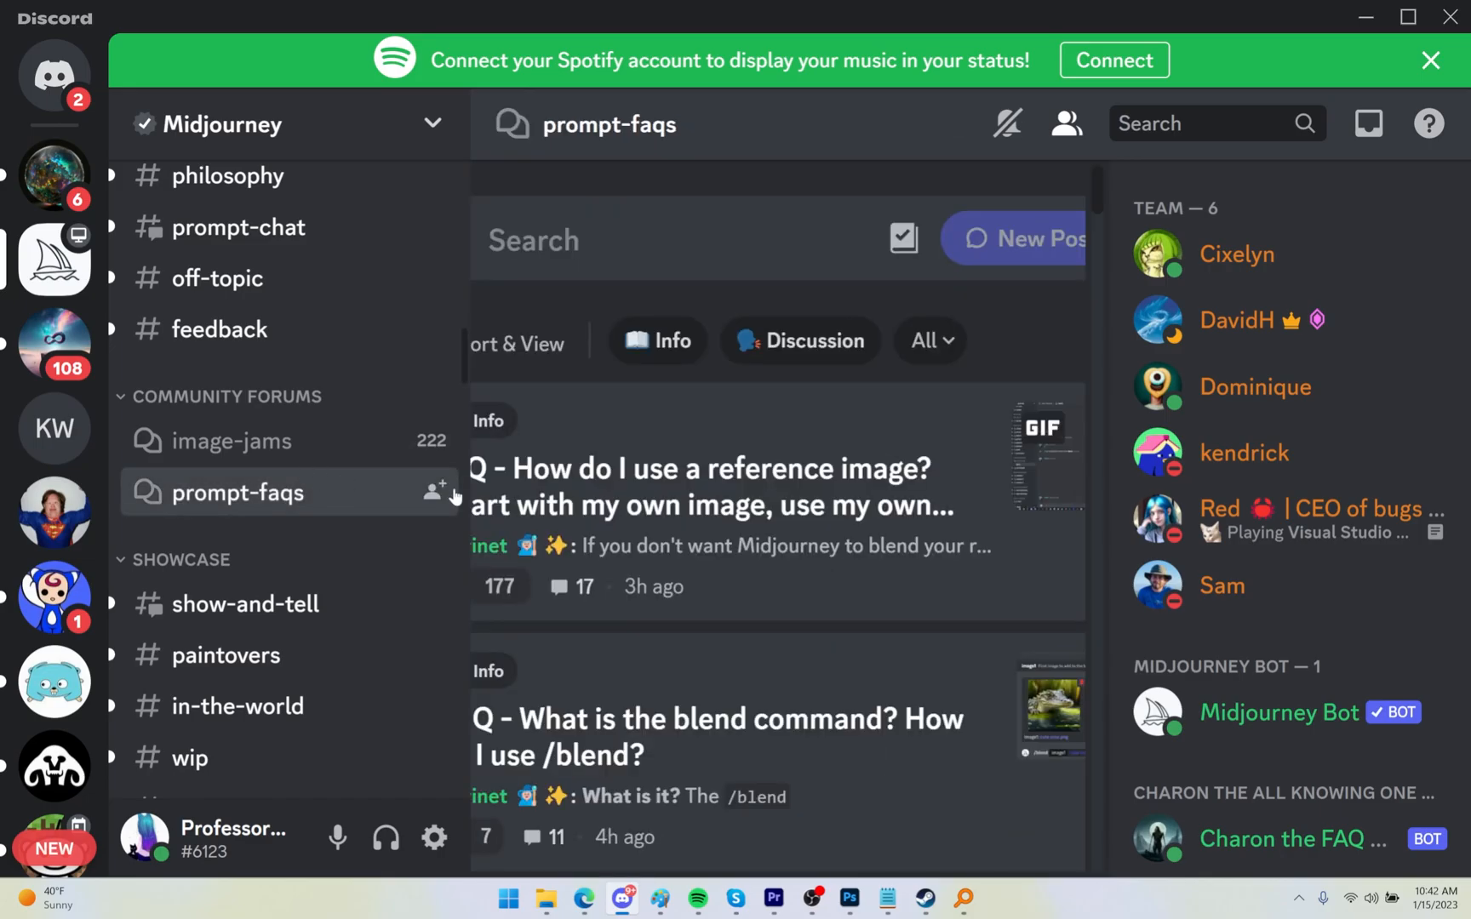
scroll(768, 560, down, 5)
scroll(768, 551, down, 10)
scroll(368, 594, down, 5)
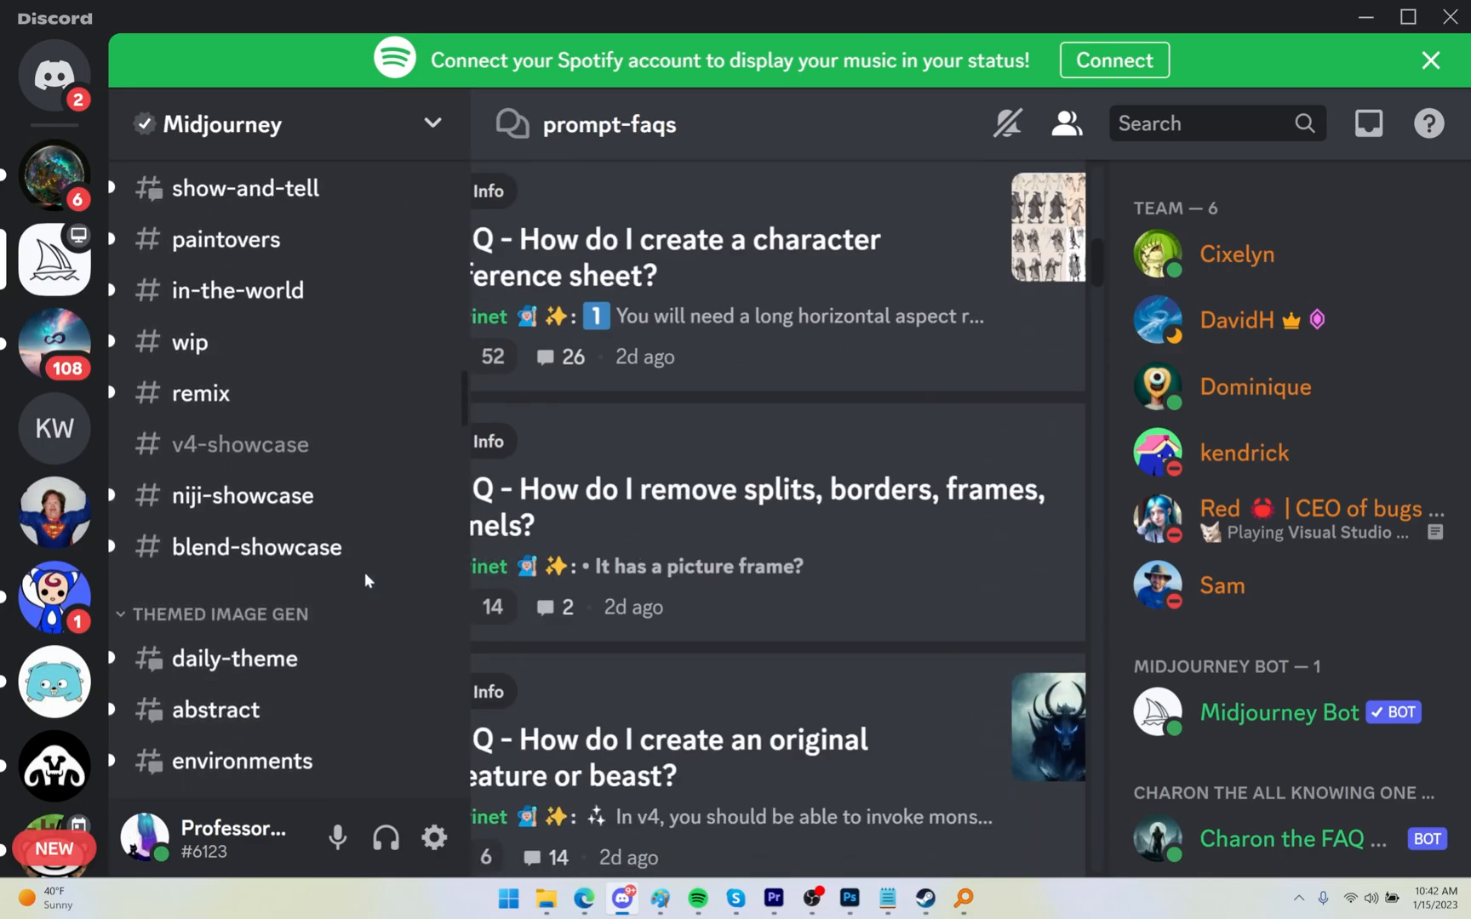
- View the in-the-world, paintovers and show-and-tell showcase channels
scroll(256, 499, up, 3)
click(296, 450)
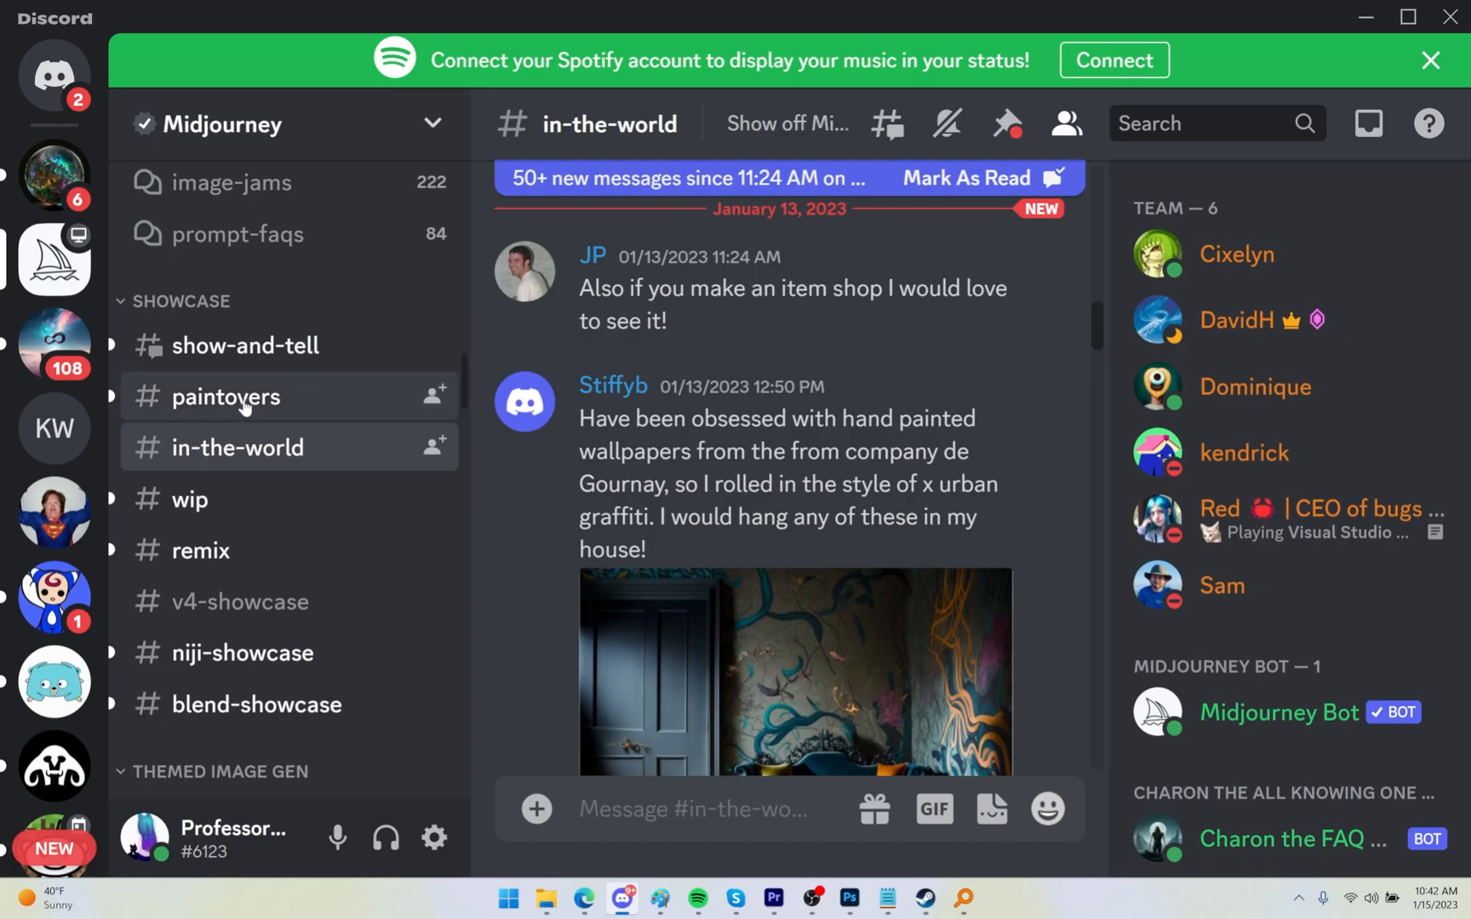
click(245, 407)
click(294, 345)
scroll(237, 558, down, 3)
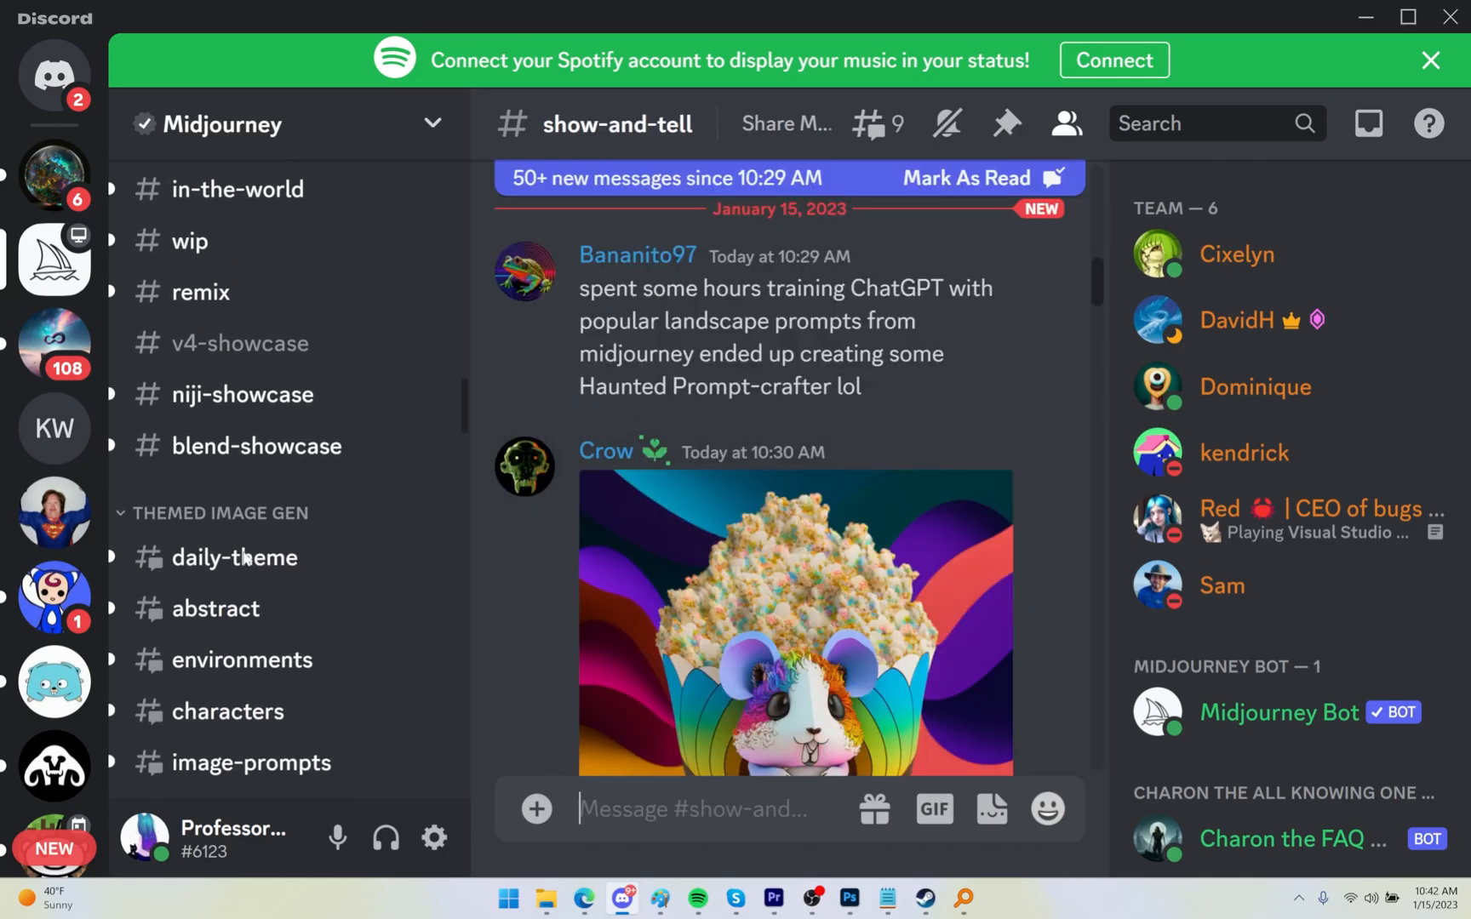